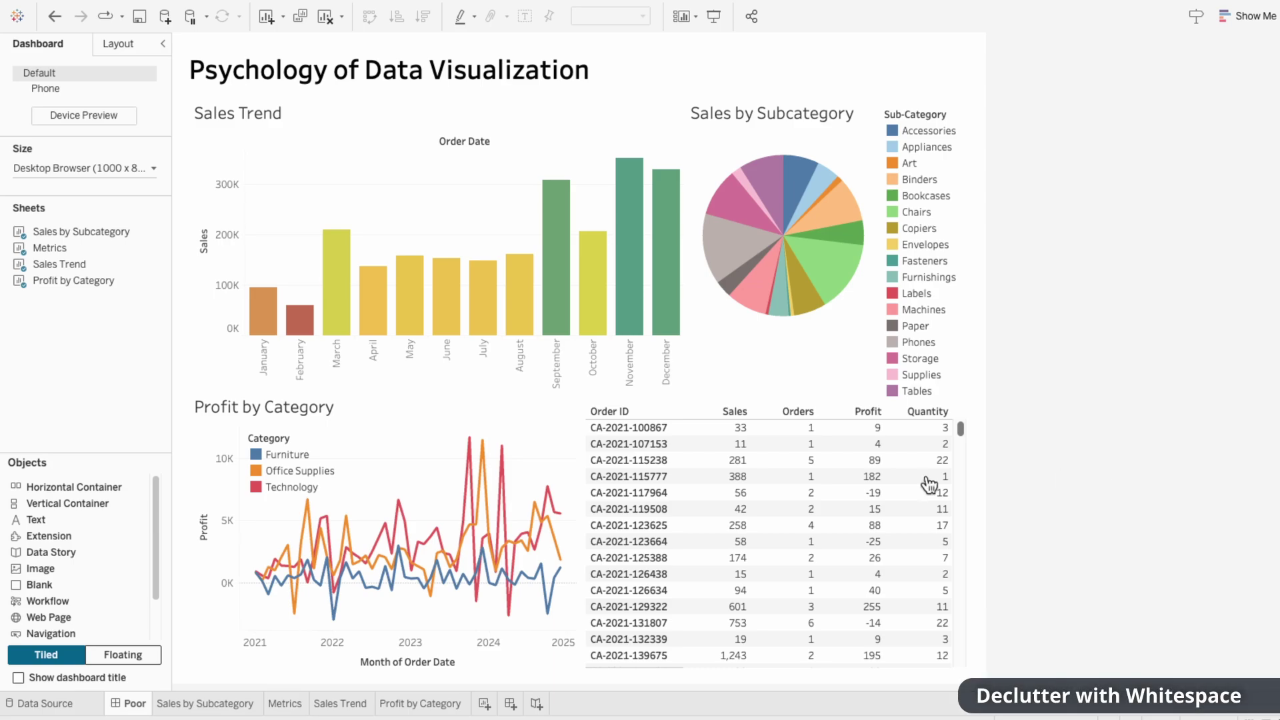
Set the dashboard size to a fixed width of 1300 px.
left_click(98, 169)
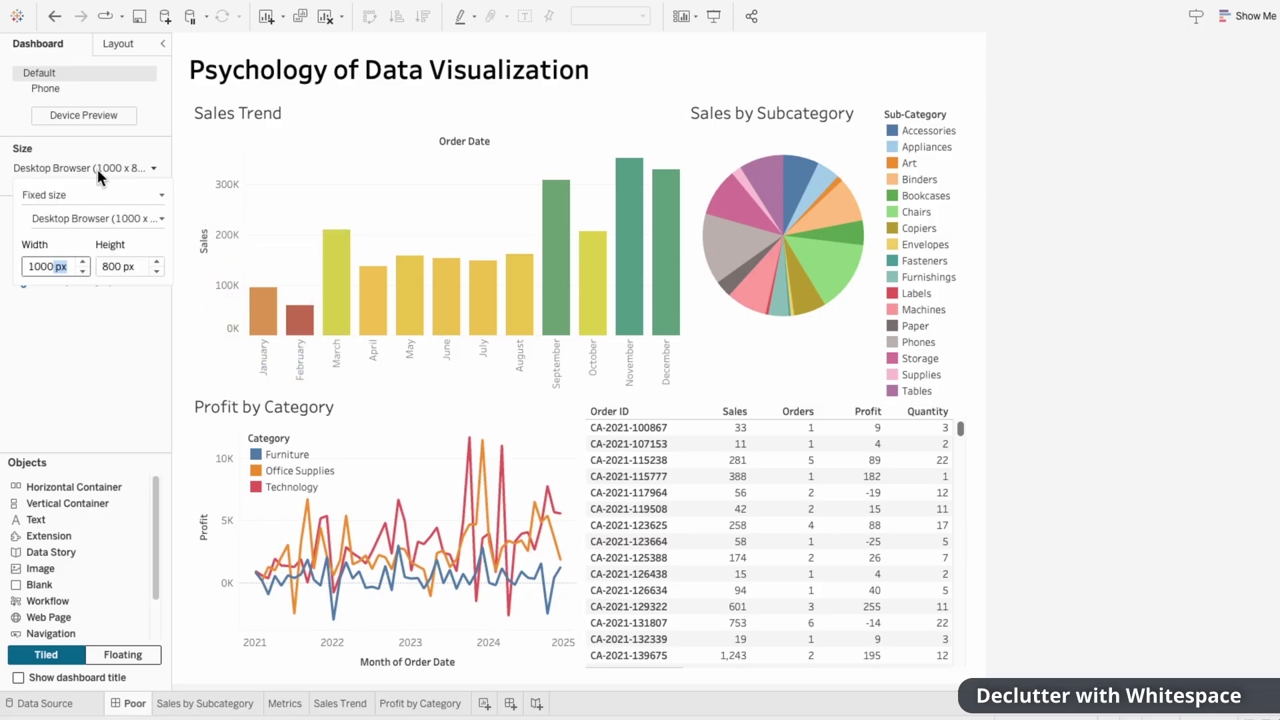
left_click(47, 263)
key("Return")
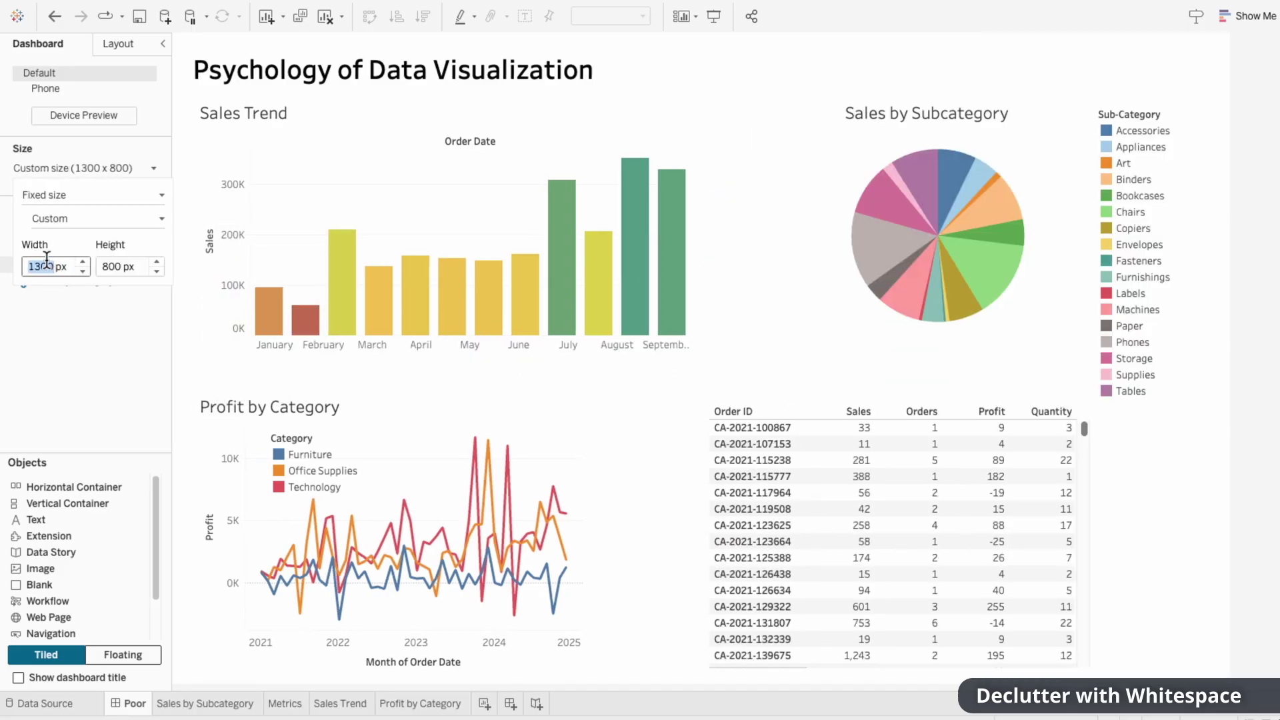
left_click(46, 308)
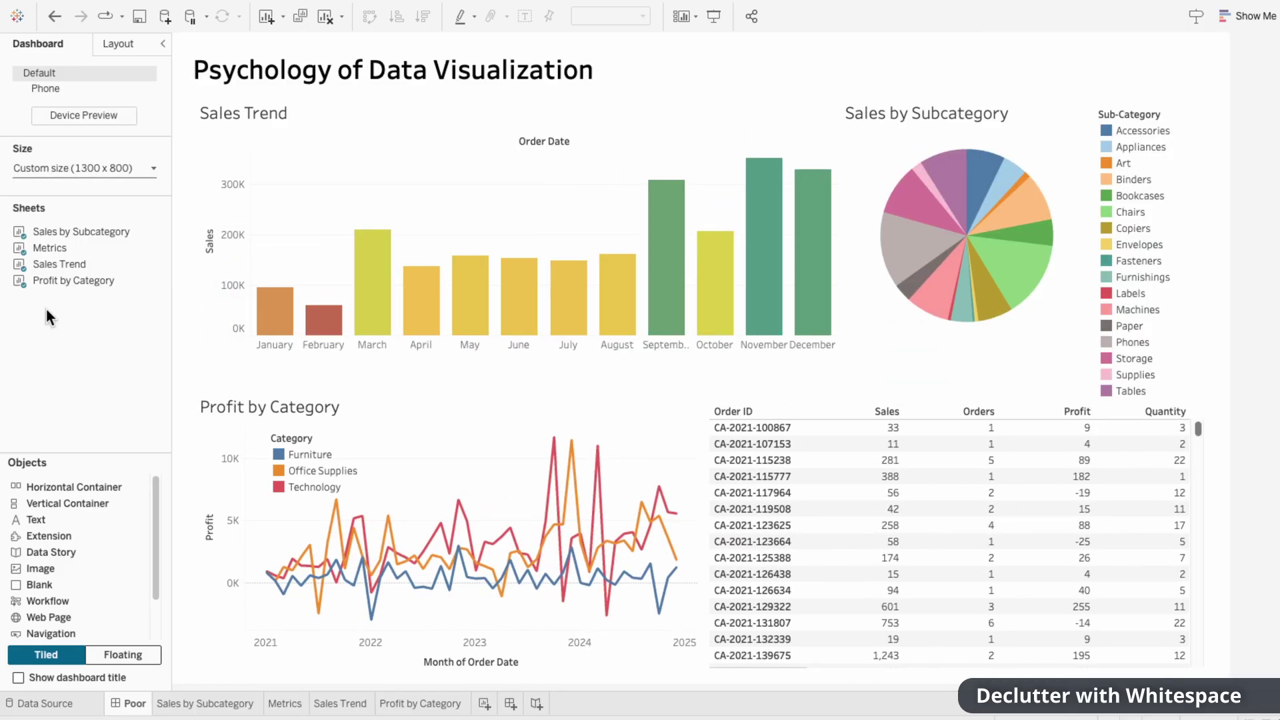
Resize the Sales Trend, order table and Profit by Category zones to space them apart.
left_click(810, 124)
left_click_drag(838, 200, 817, 205)
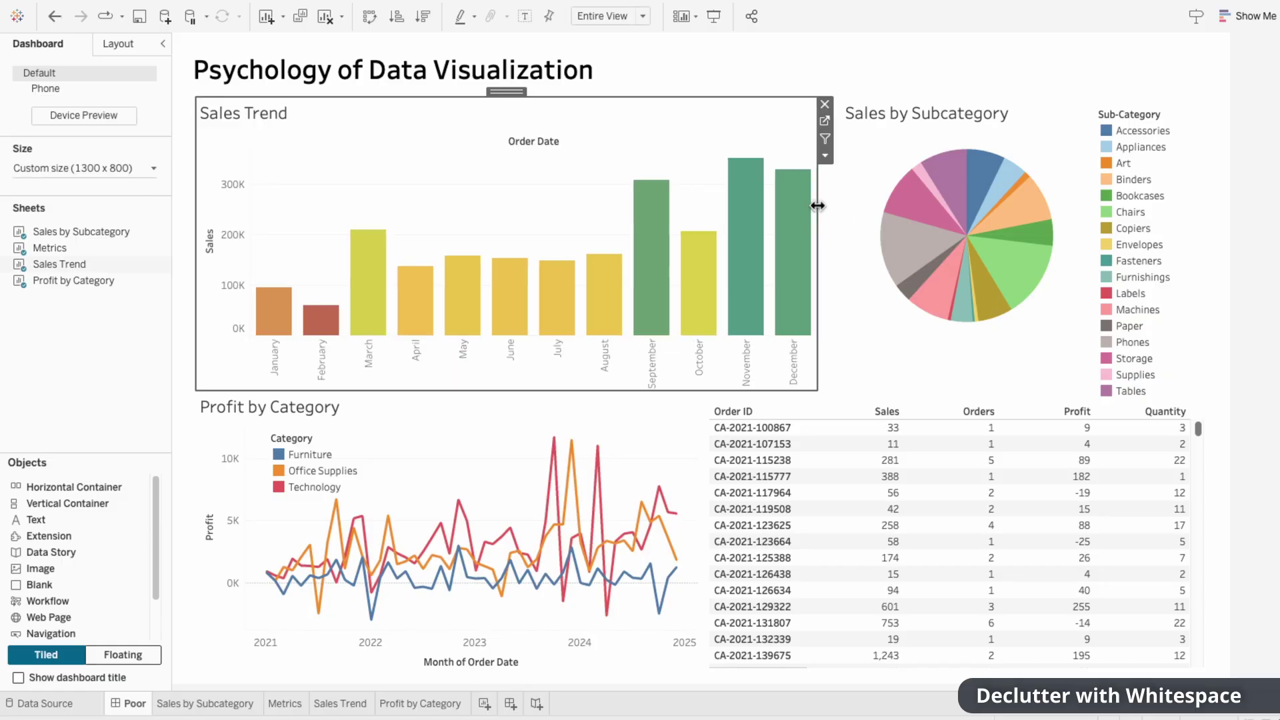
left_click(834, 410)
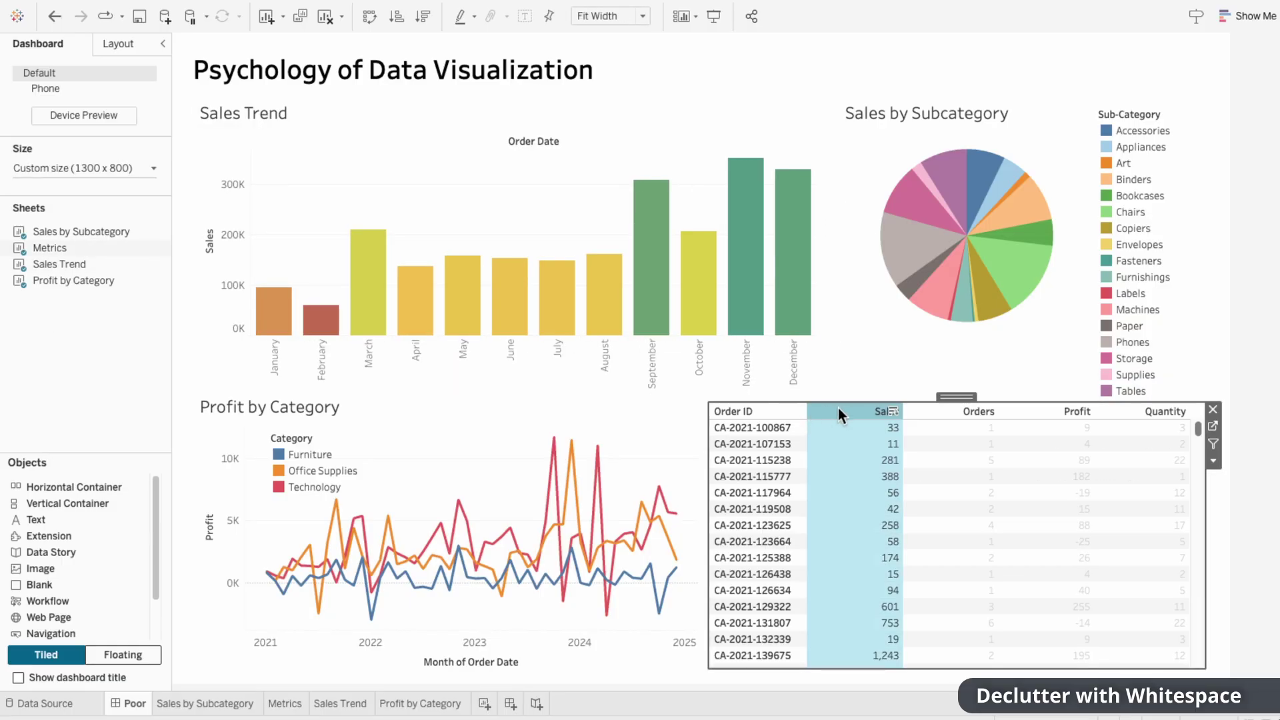
left_click_drag(840, 411, 841, 413)
left_click(687, 436)
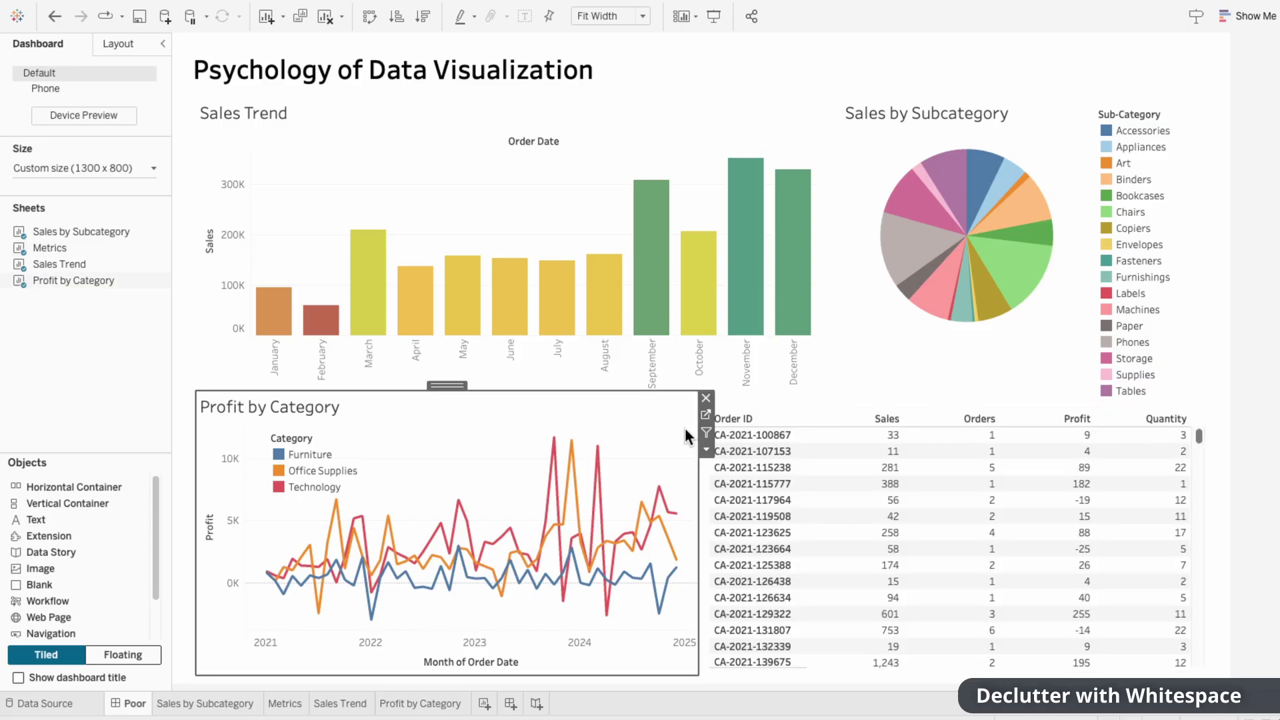
left_click_drag(697, 394, 679, 413)
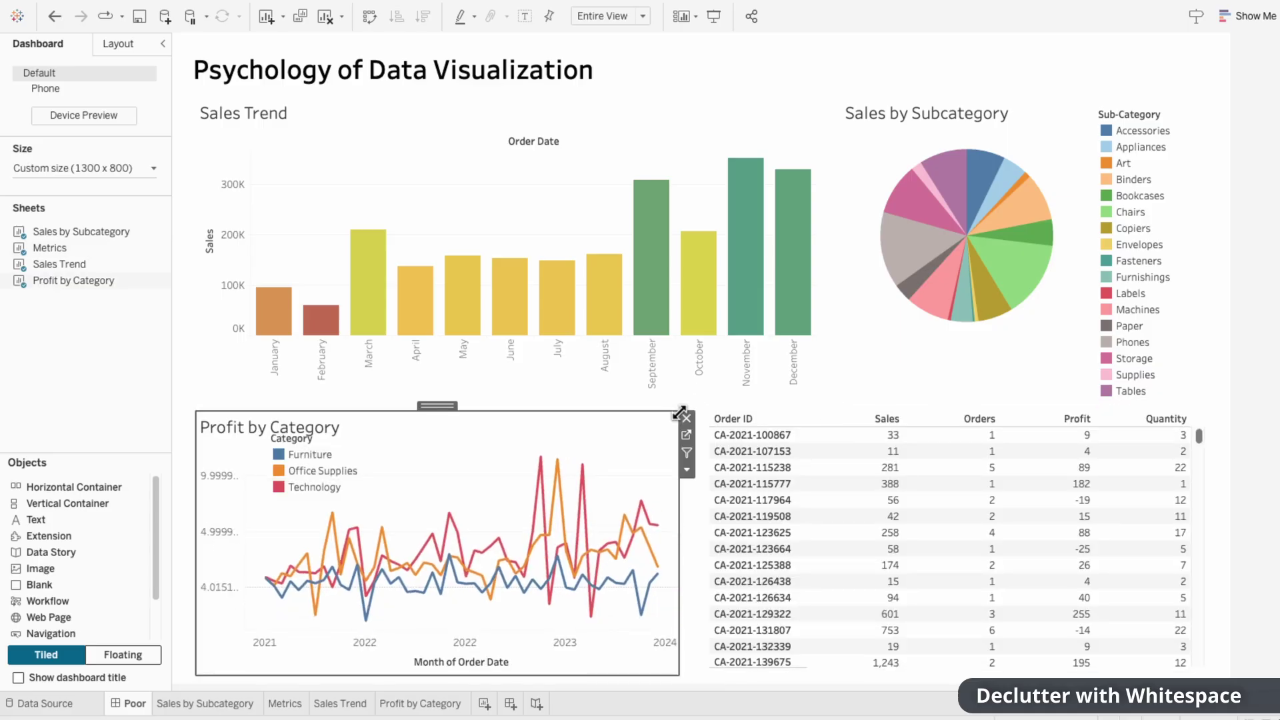
Move the Category legend up beside the Profit by Category title.
left_click(341, 449)
left_click_drag(340, 427, 429, 414)
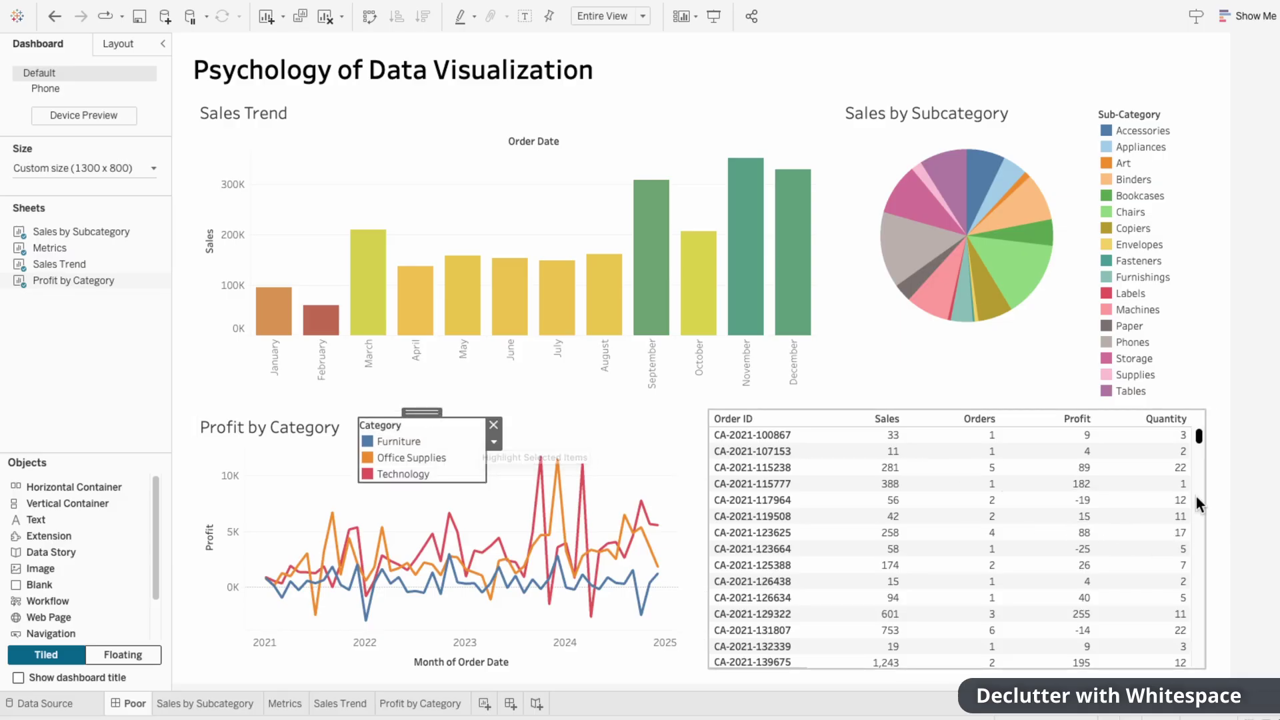
left_click(1253, 512)
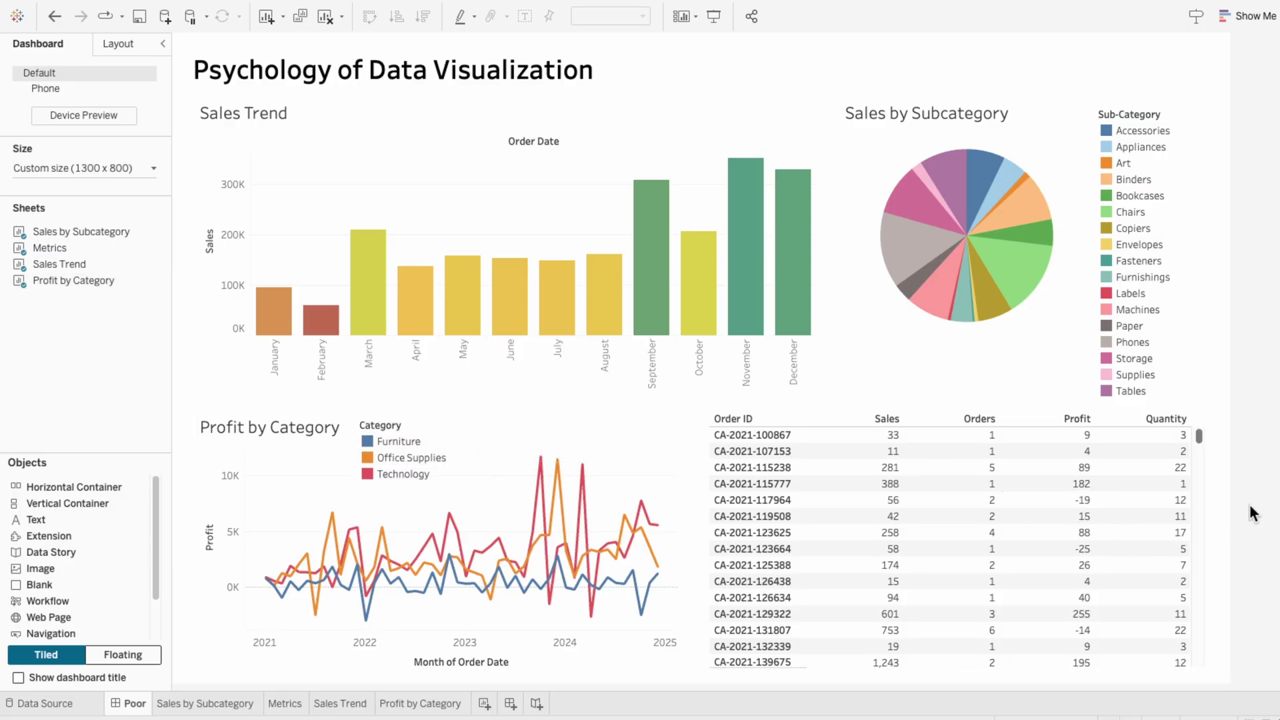
Change the Sales by Subcategory sheet from a pie to horizontal bars using Show Me.
mouse_move(1007, 250)
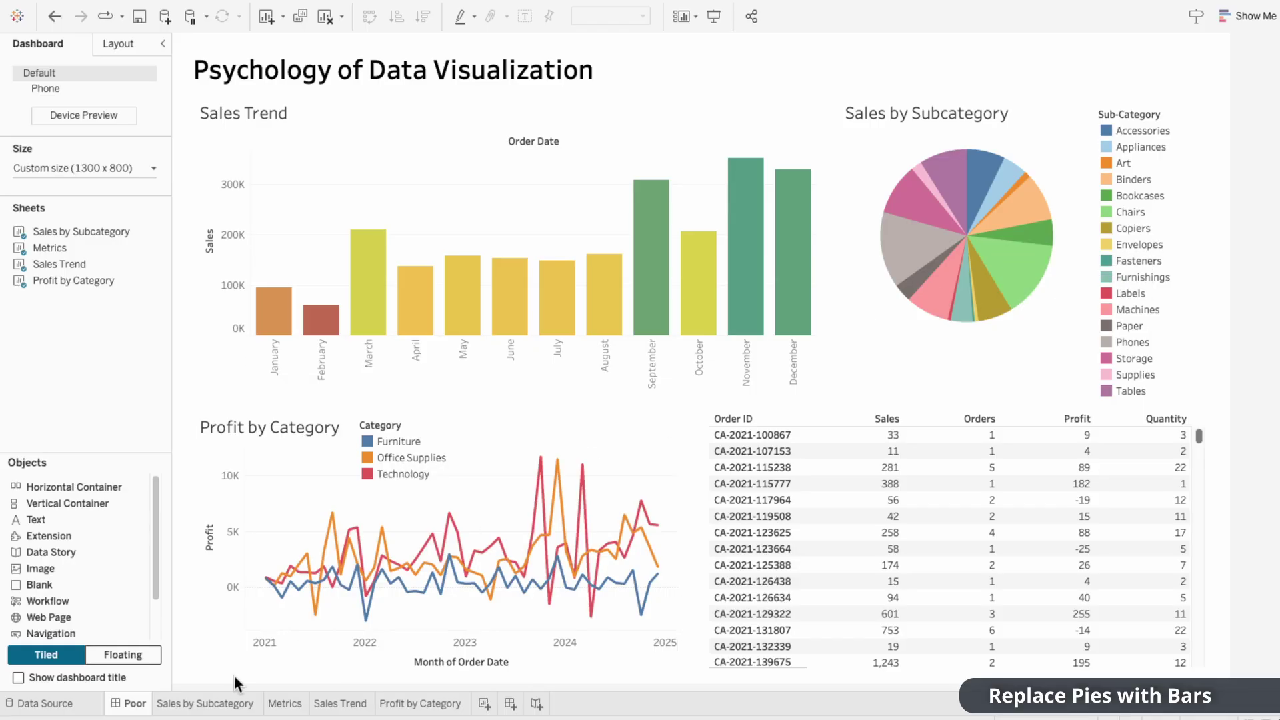
left_click(204, 703)
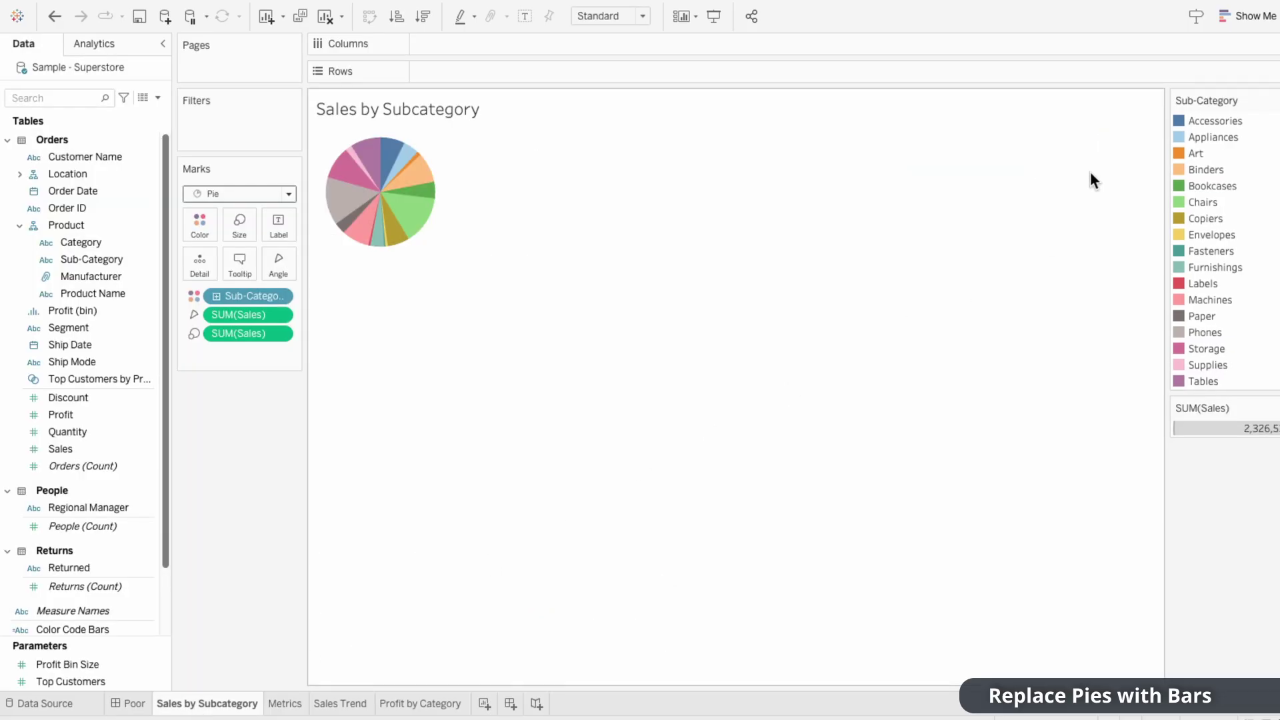
left_click(1235, 18)
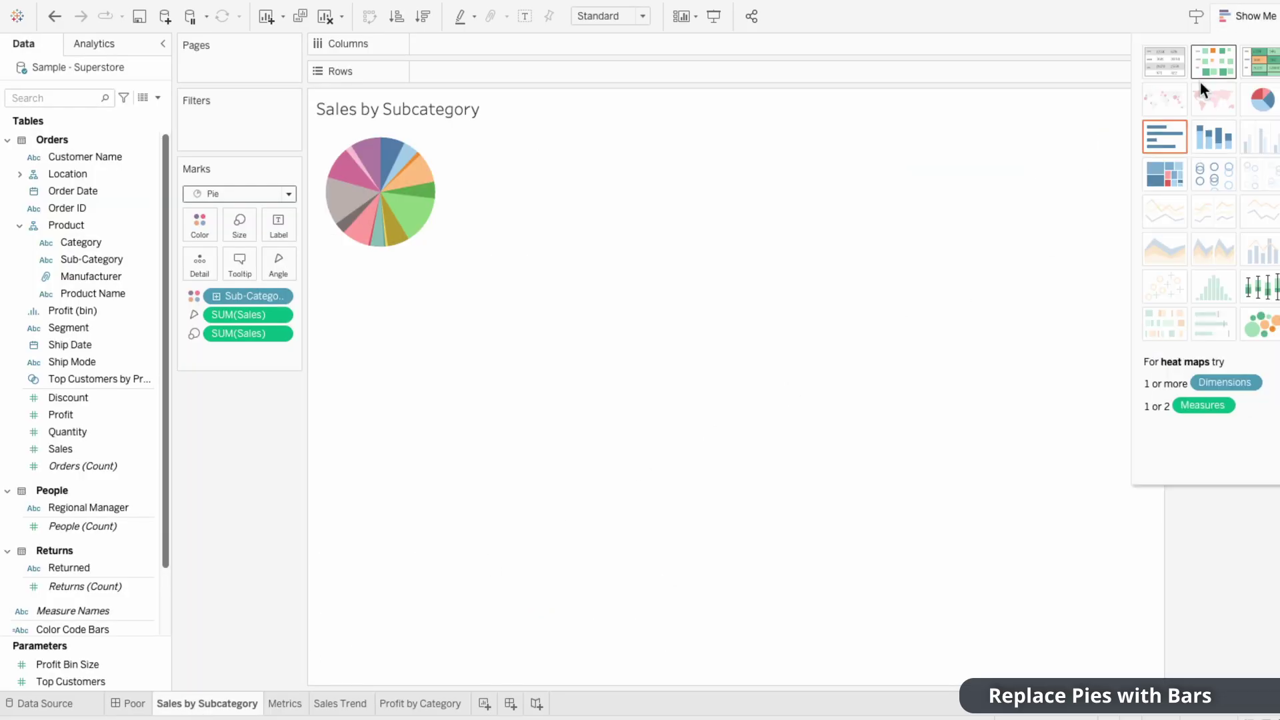
left_click(1167, 145)
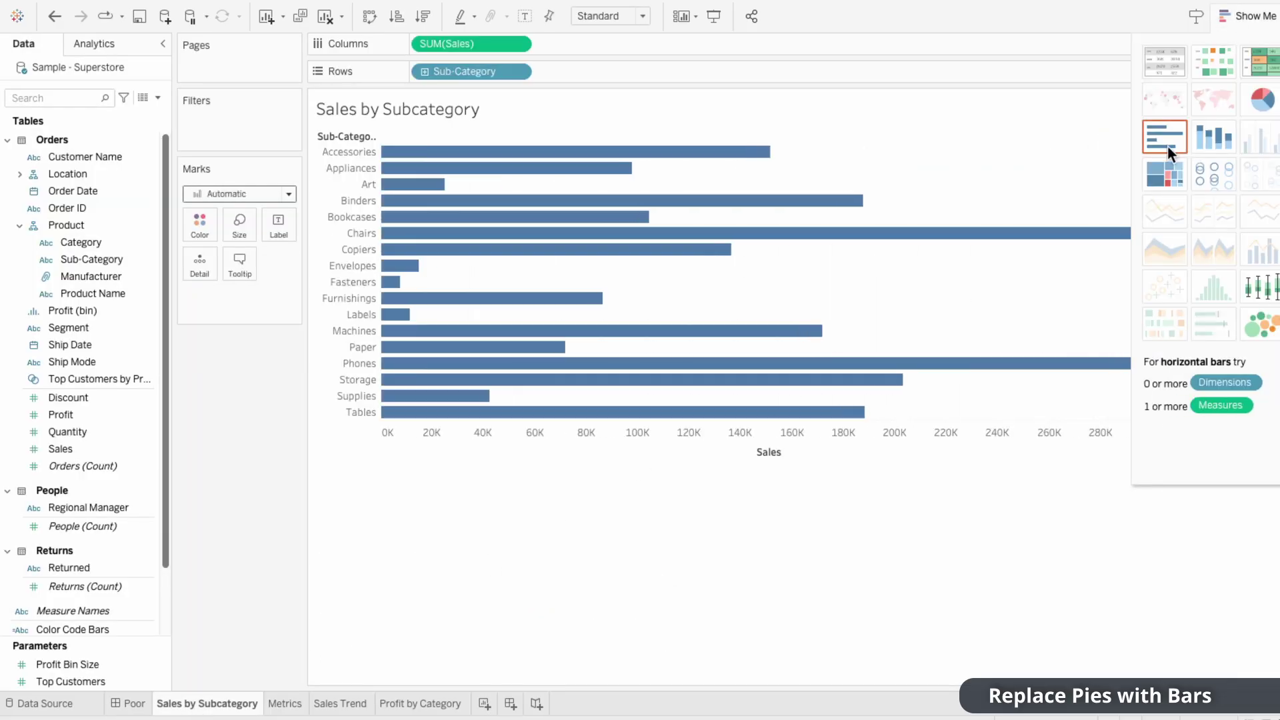
left_click(1245, 19)
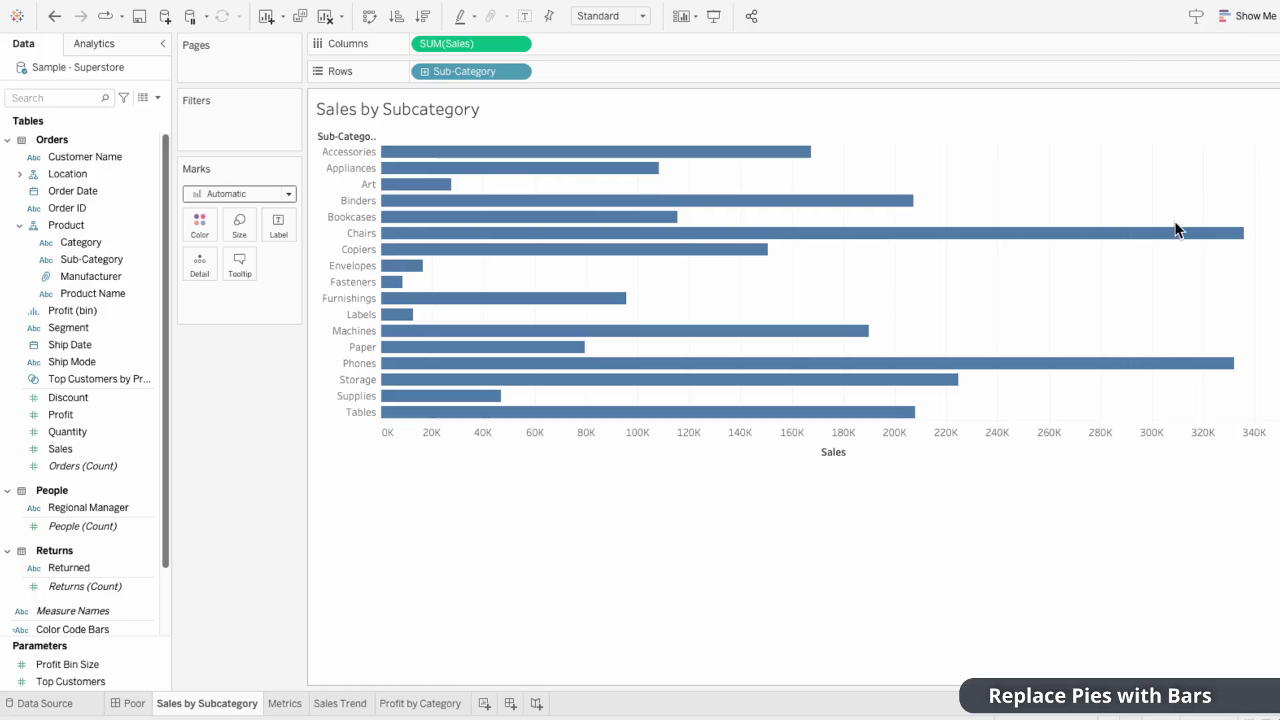
mouse_move(1177, 239)
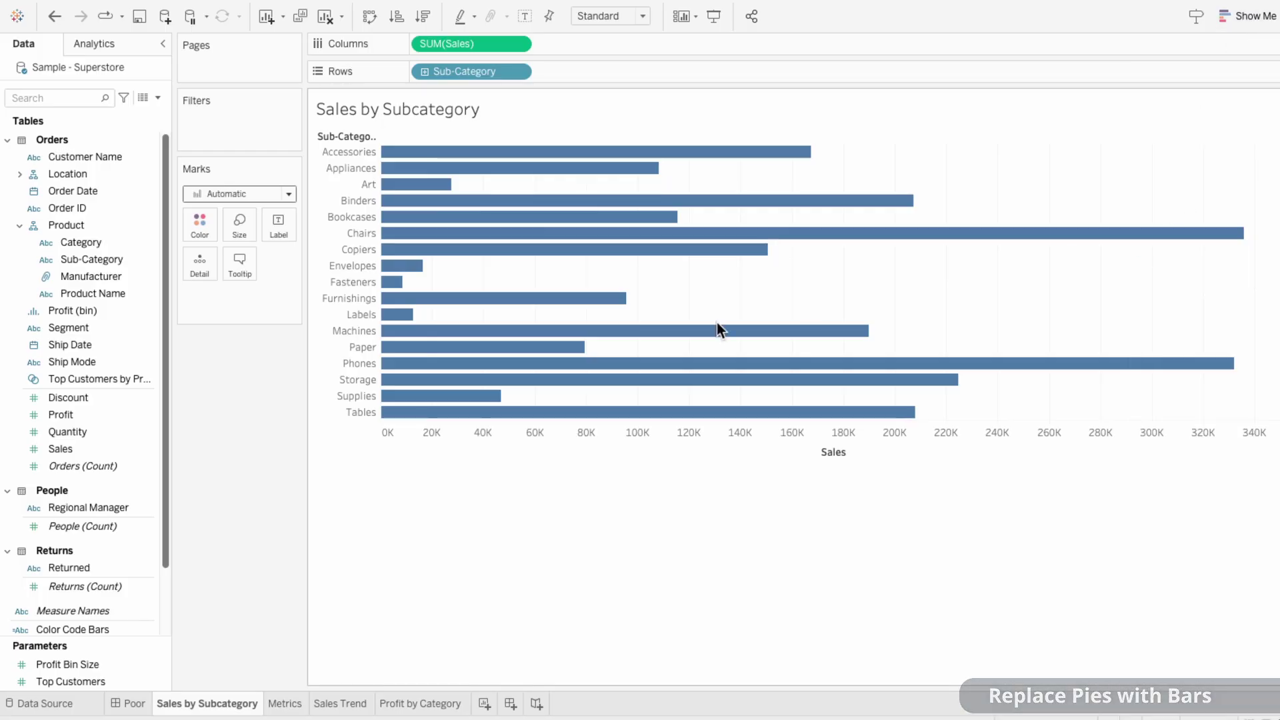
mouse_move(391, 284)
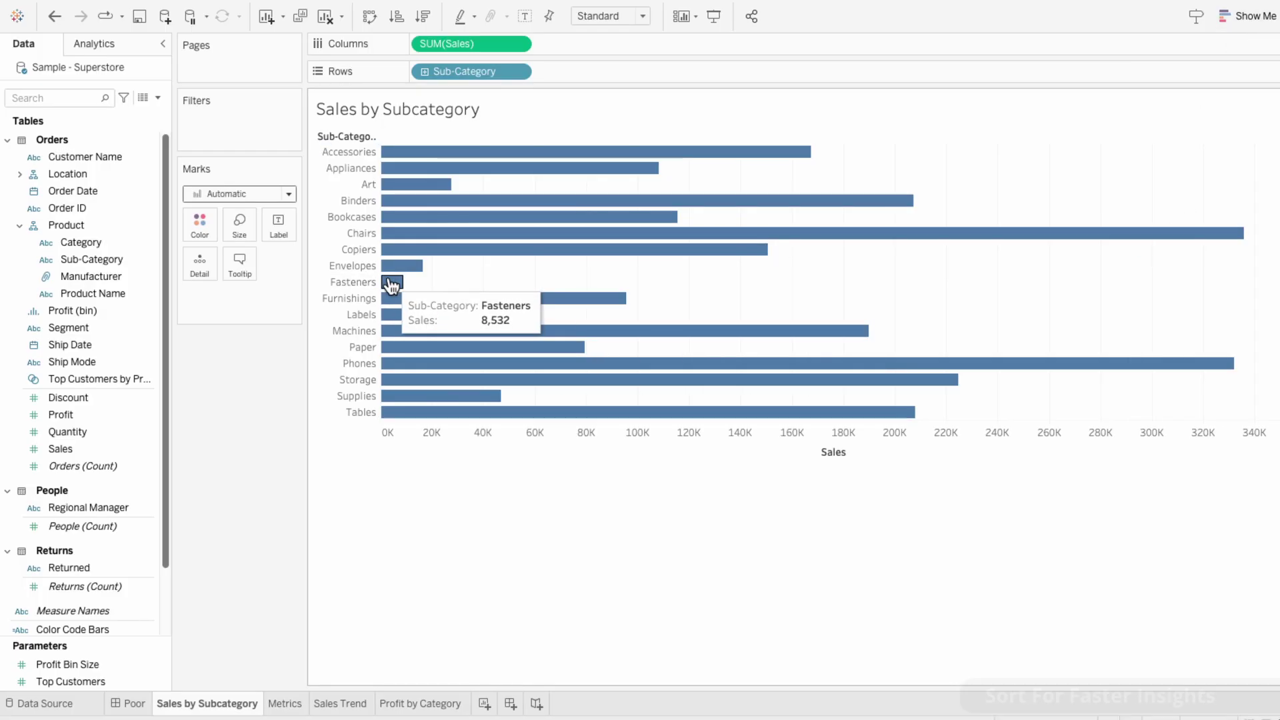
Sort Sub-Category descending by Sum of Sales, then go back to the Poor dashboard.
right_click(465, 71)
left_click(484, 154)
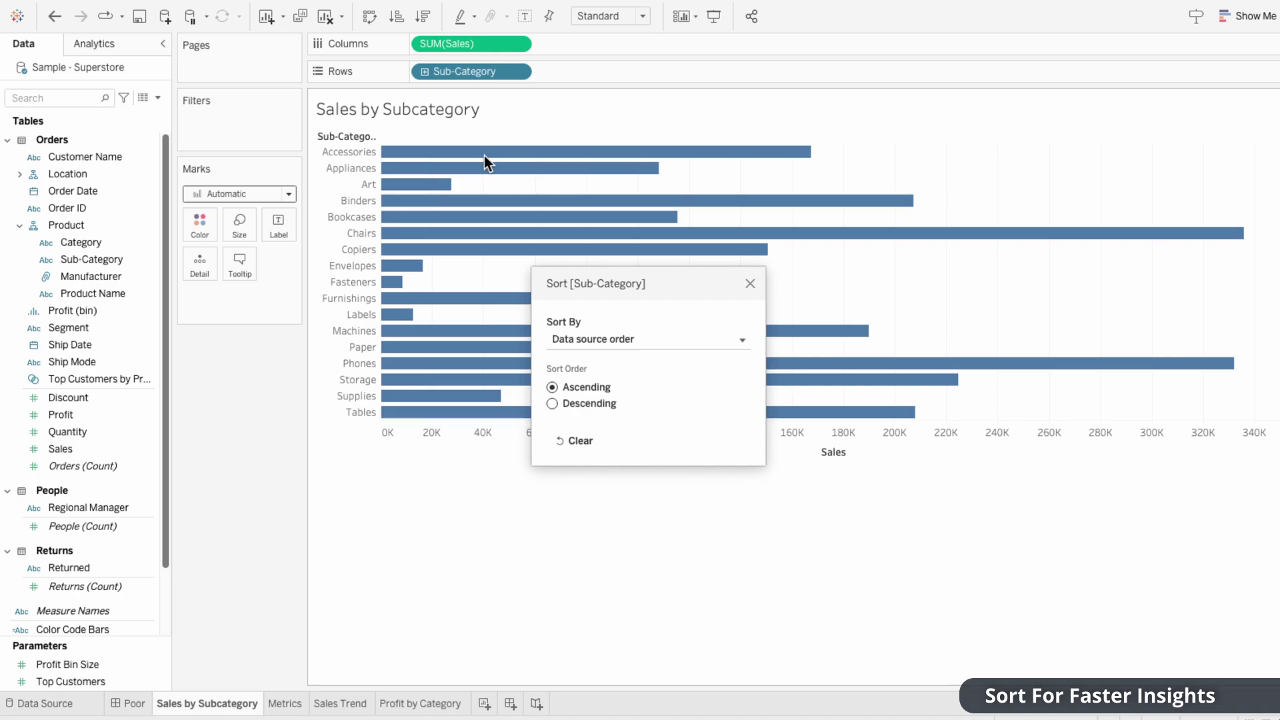
left_click(587, 337)
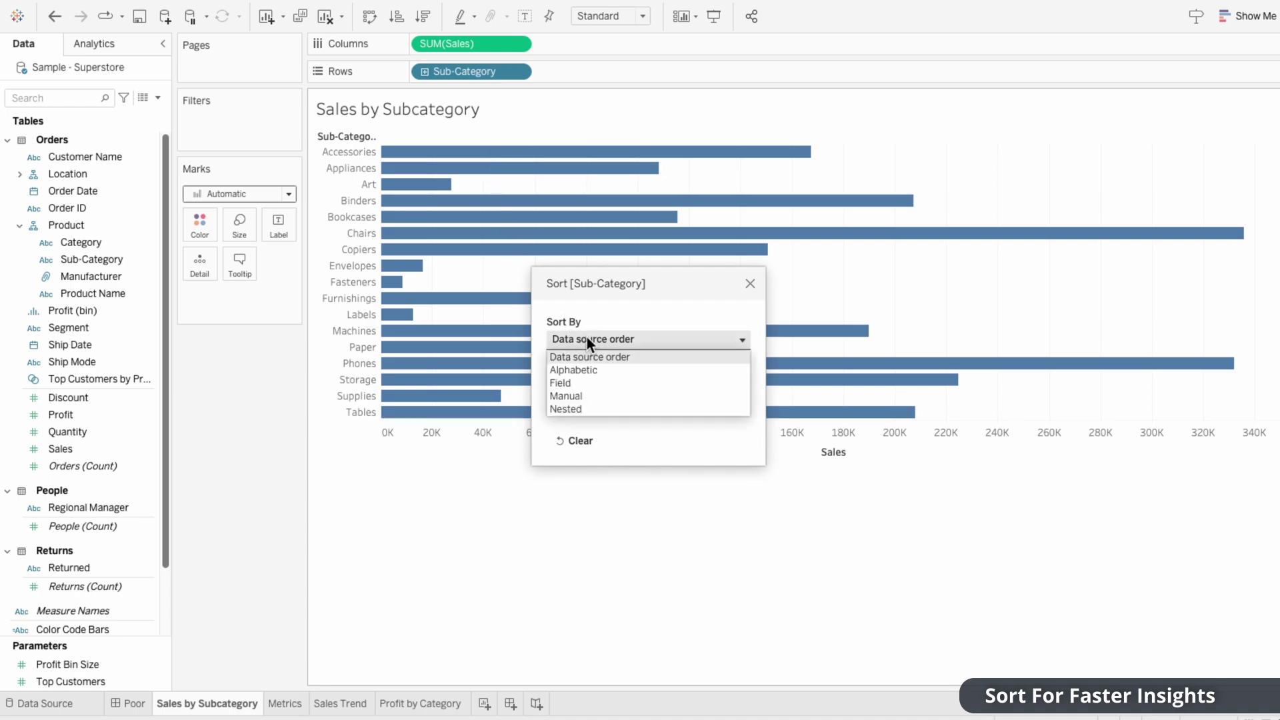
left_click(583, 377)
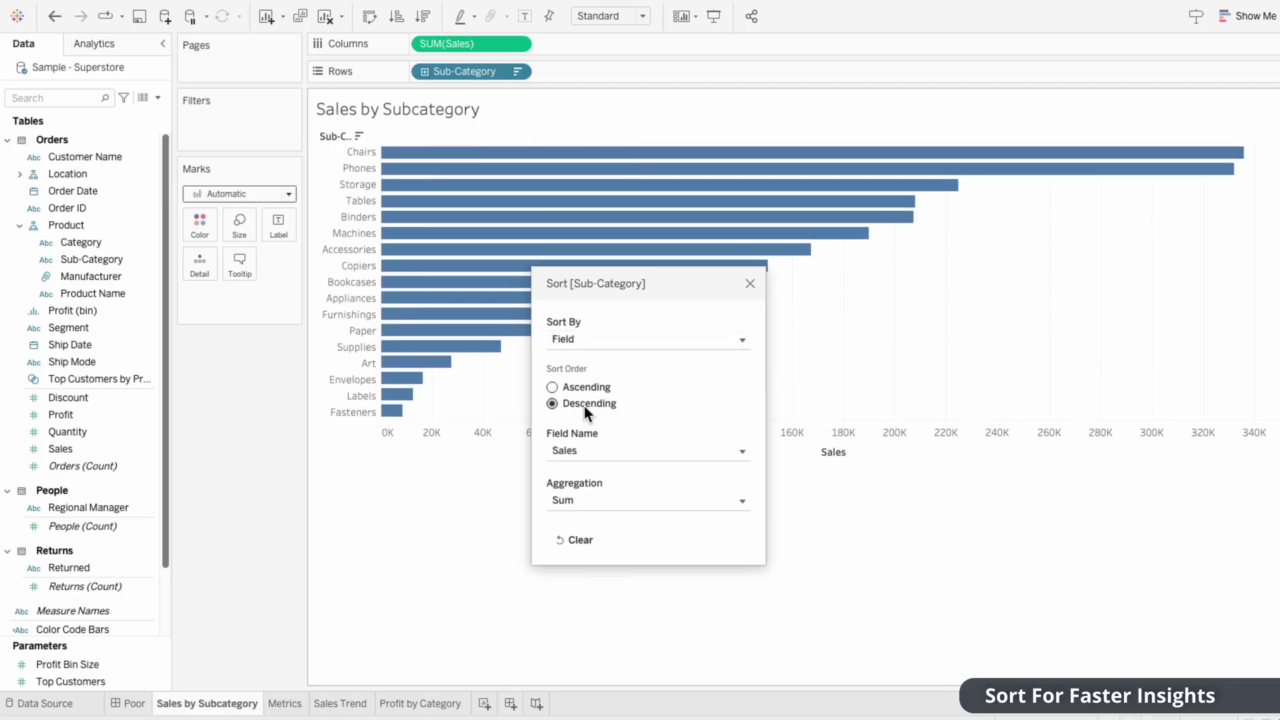
left_click(749, 284)
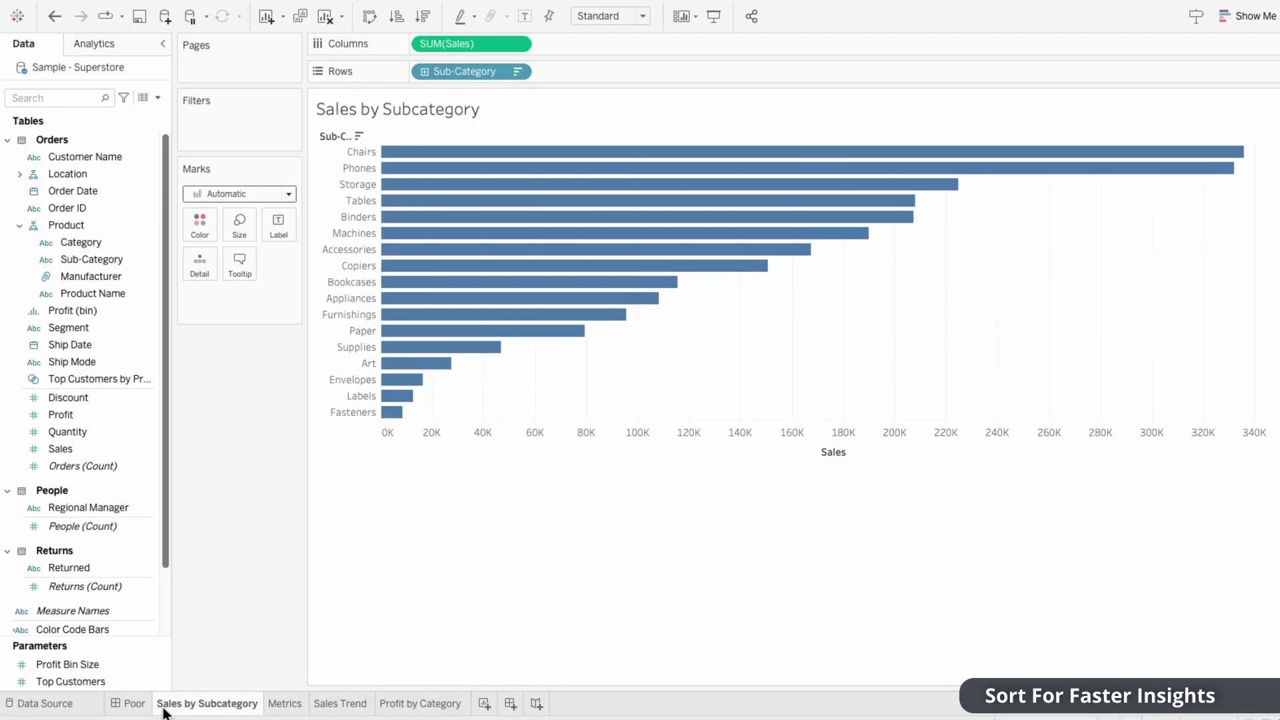
left_click(134, 704)
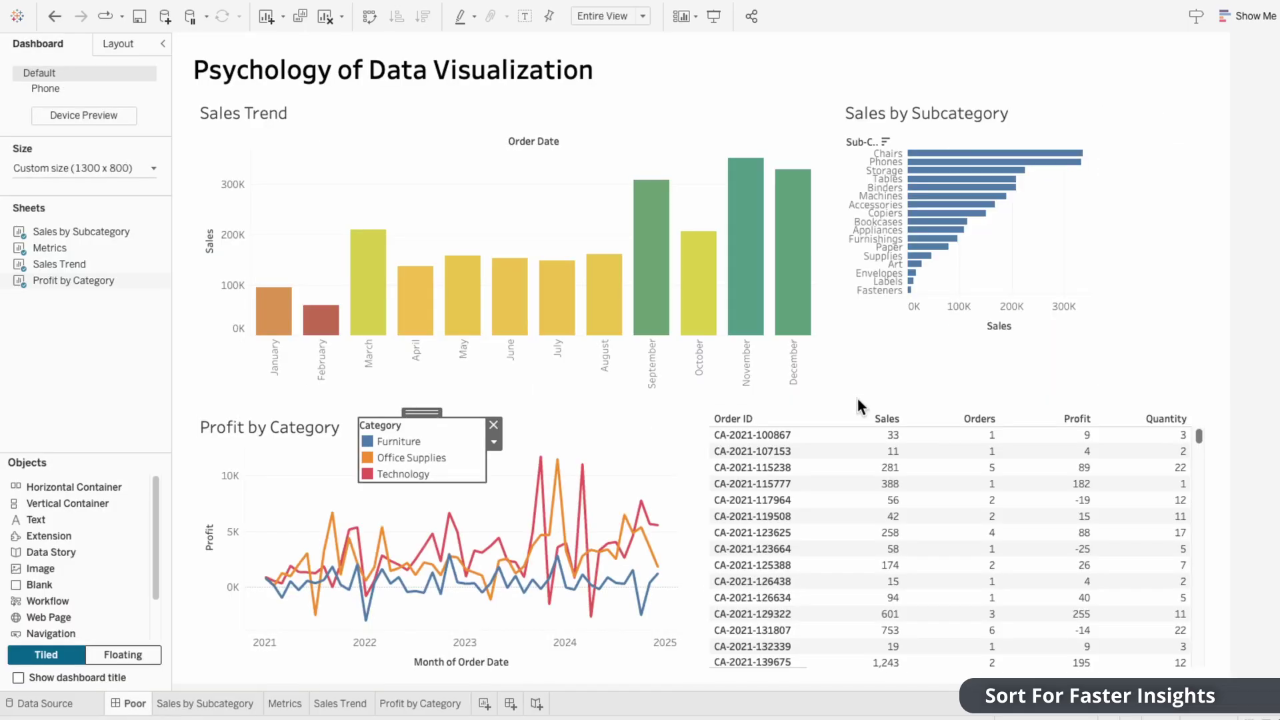
Enlarge the Sales by Subcategory chart, remove the empty zone, and stretch the order table down.
left_click(1057, 284)
left_click_drag(1091, 337, 1217, 385)
left_click(1231, 313)
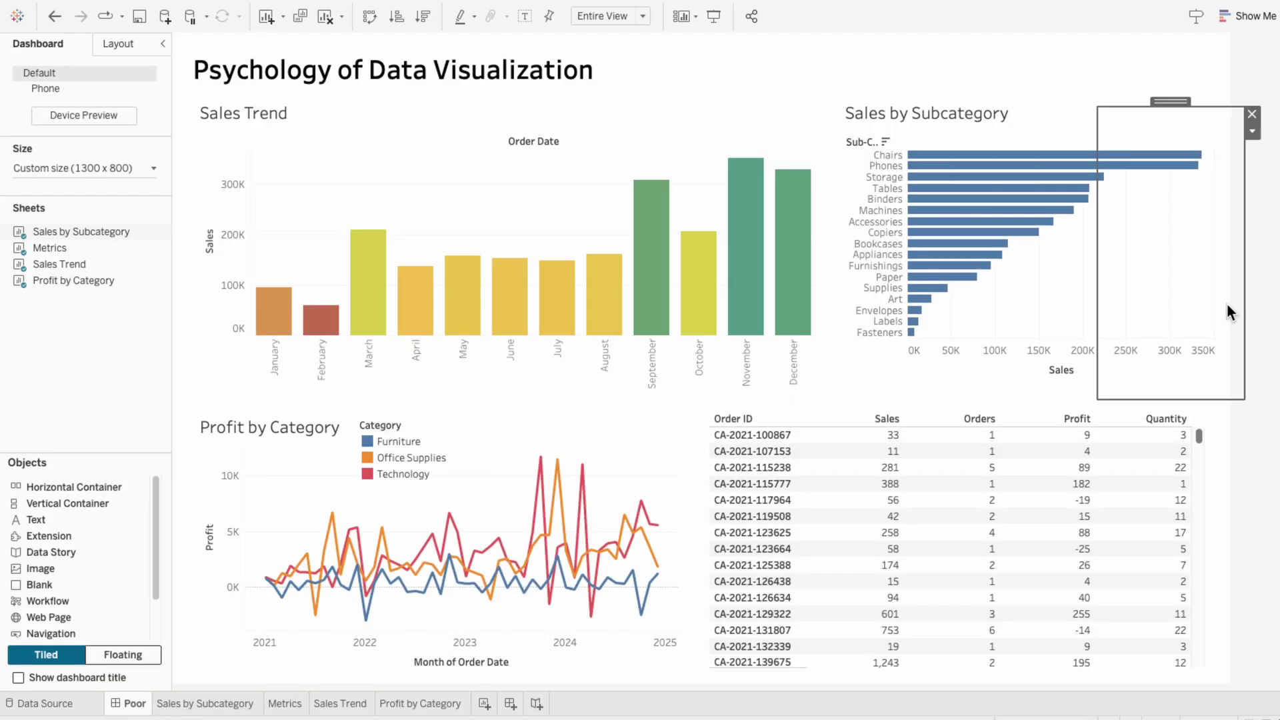
left_click(1253, 115)
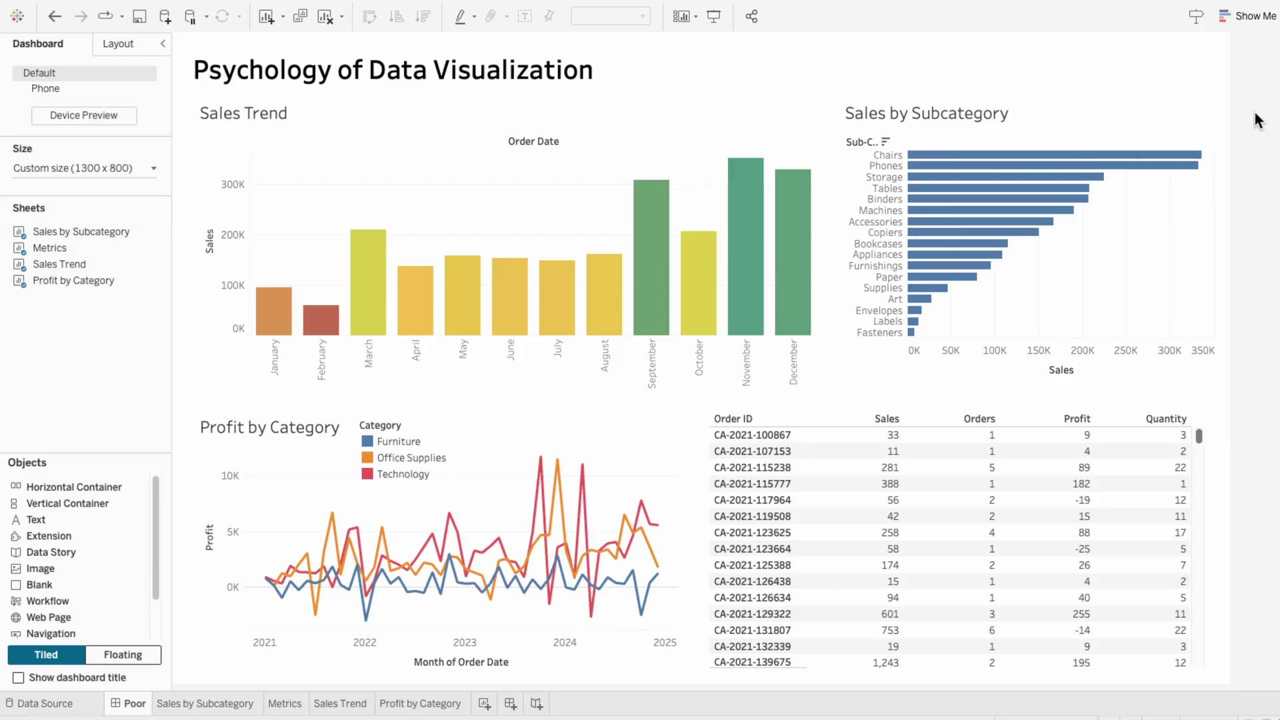
left_click(1200, 434)
left_click_drag(1200, 434, 1200, 662)
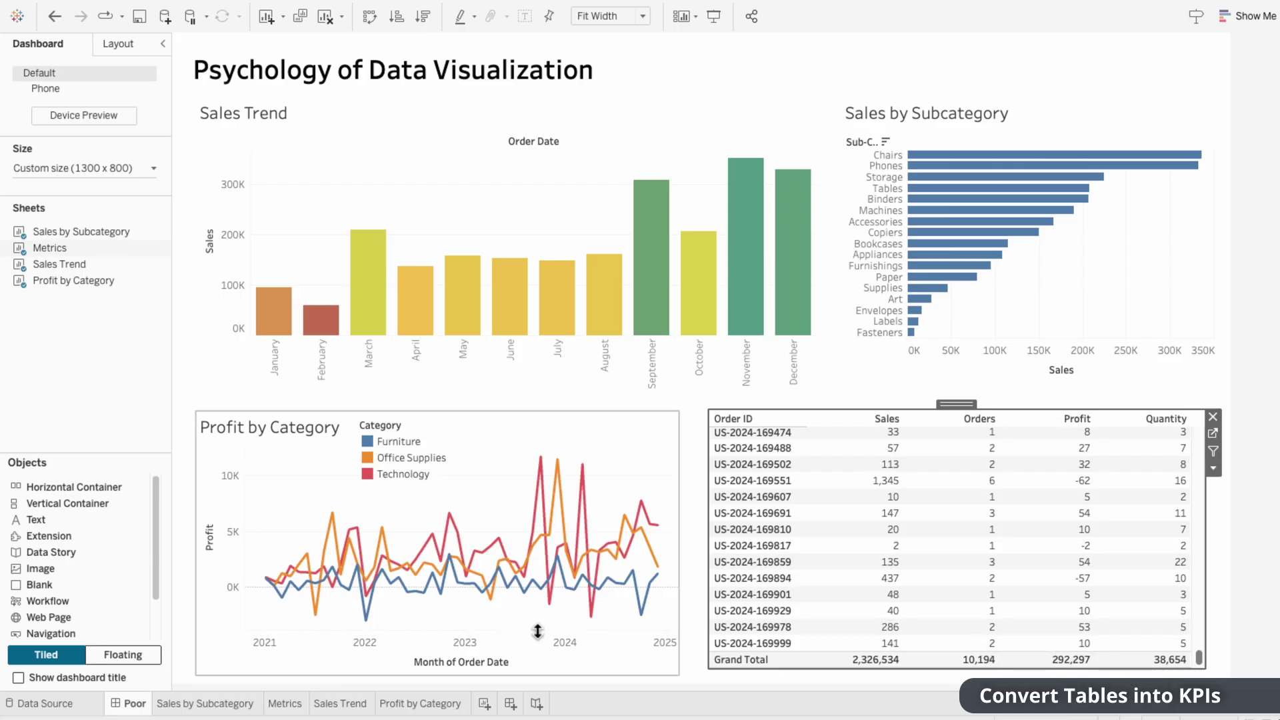
Remove Order ID from the Metrics sheet so only the totals row remains.
left_click(285, 705)
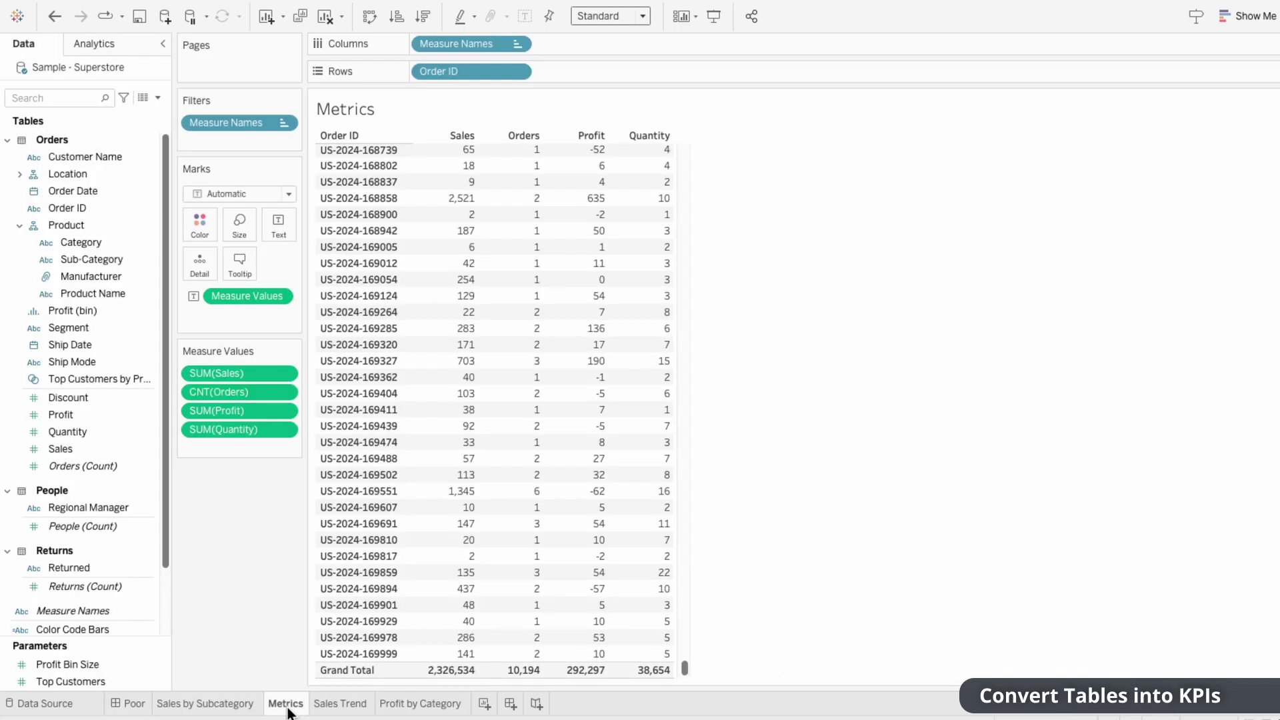
right_click(456, 75)
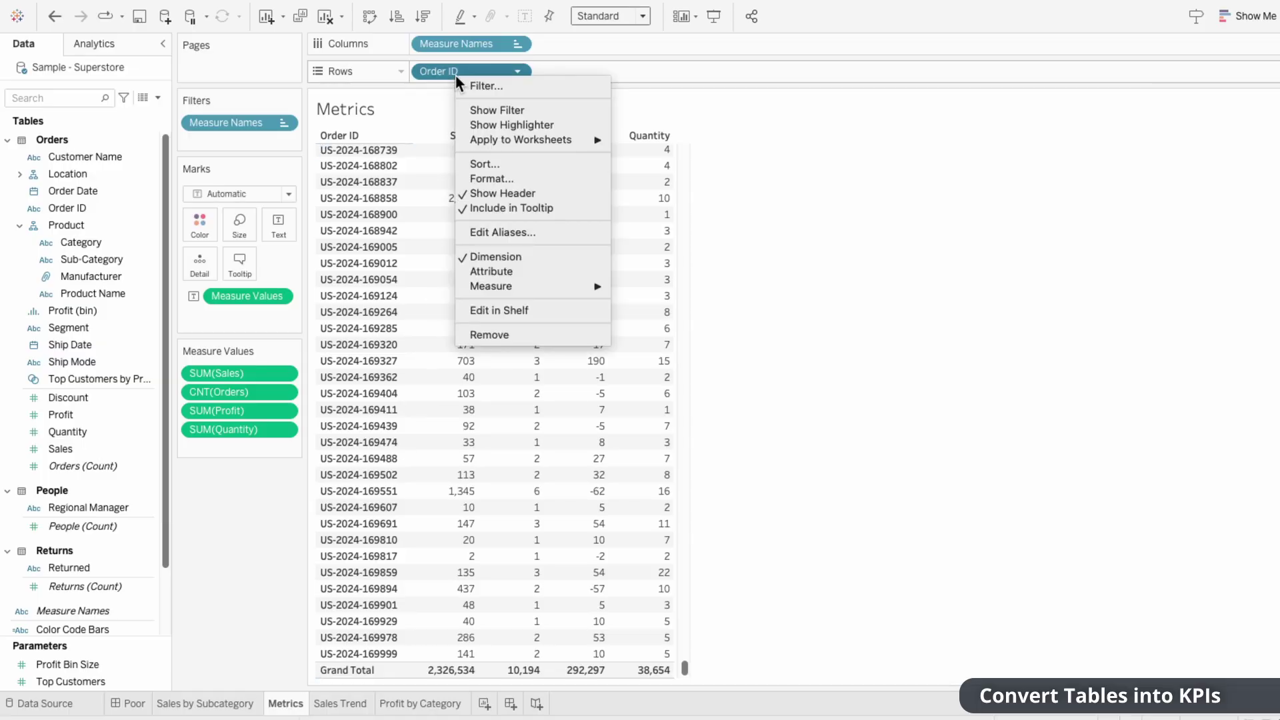
left_click(494, 336)
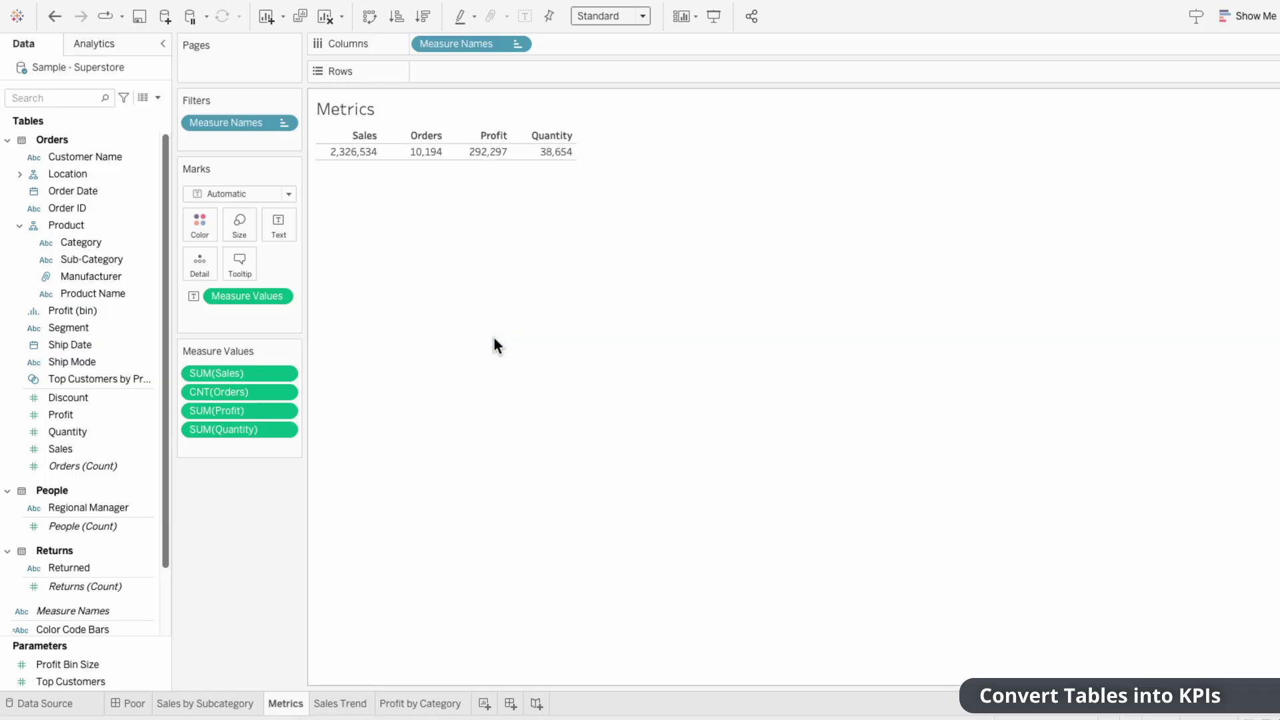
On the Poor dashboard, fit the Metrics table to Entire View and shorten its zone.
left_click(128, 705)
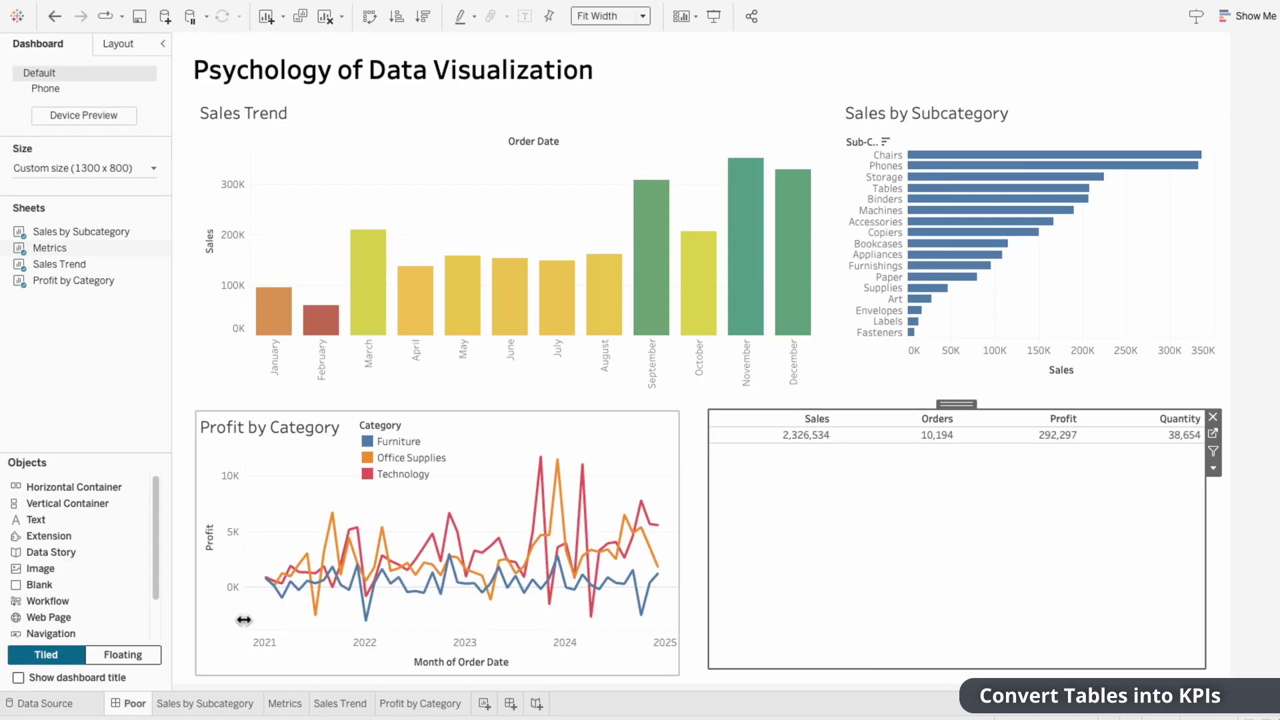
left_click(589, 15)
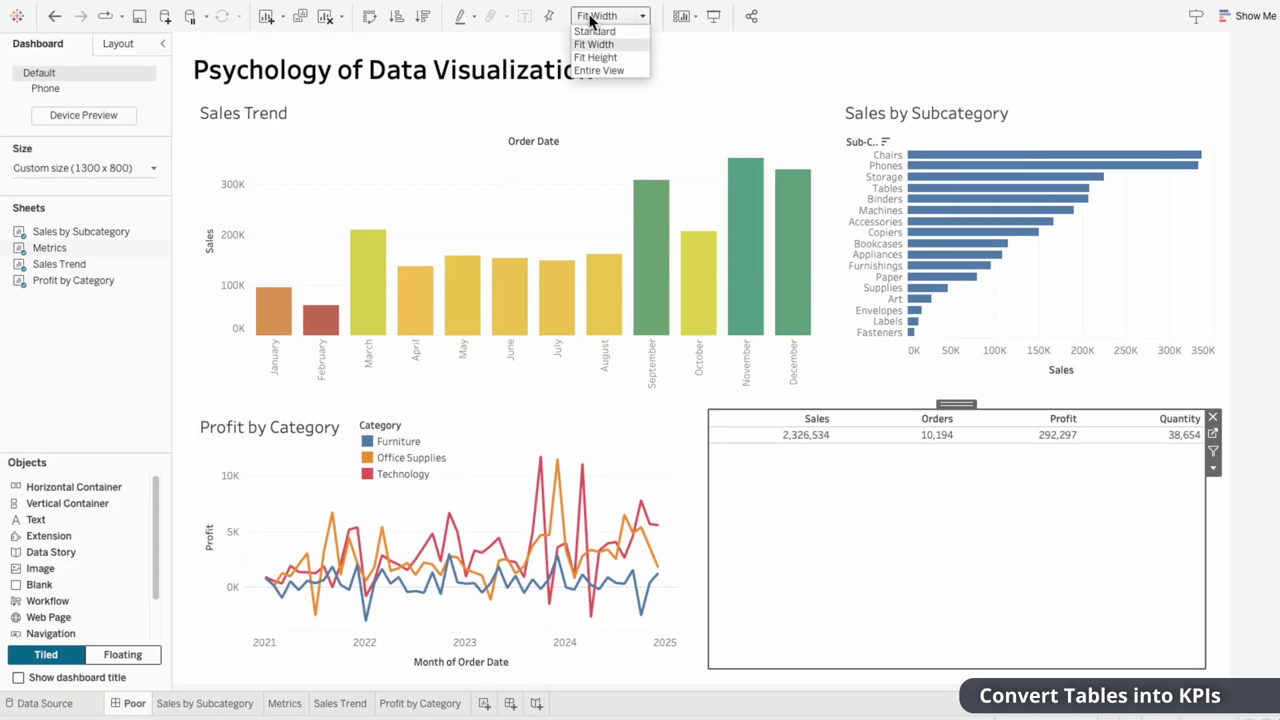
left_click(587, 70)
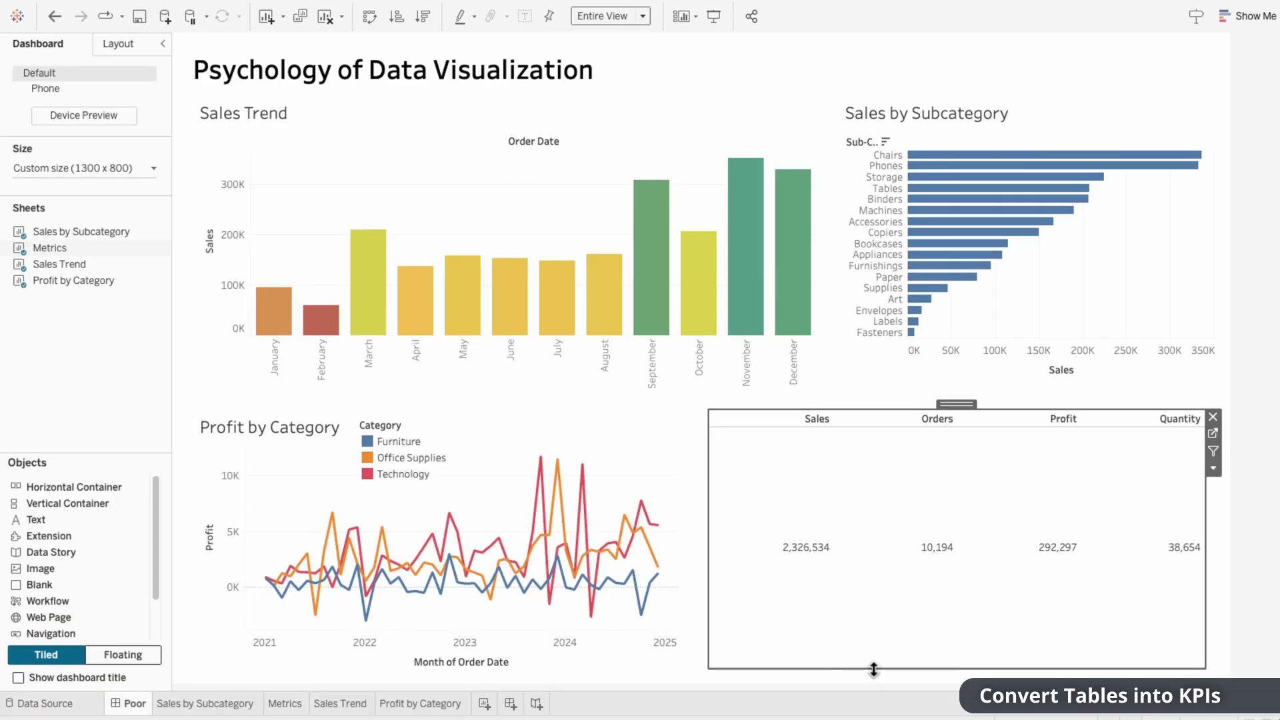
left_click_drag(876, 668, 878, 508)
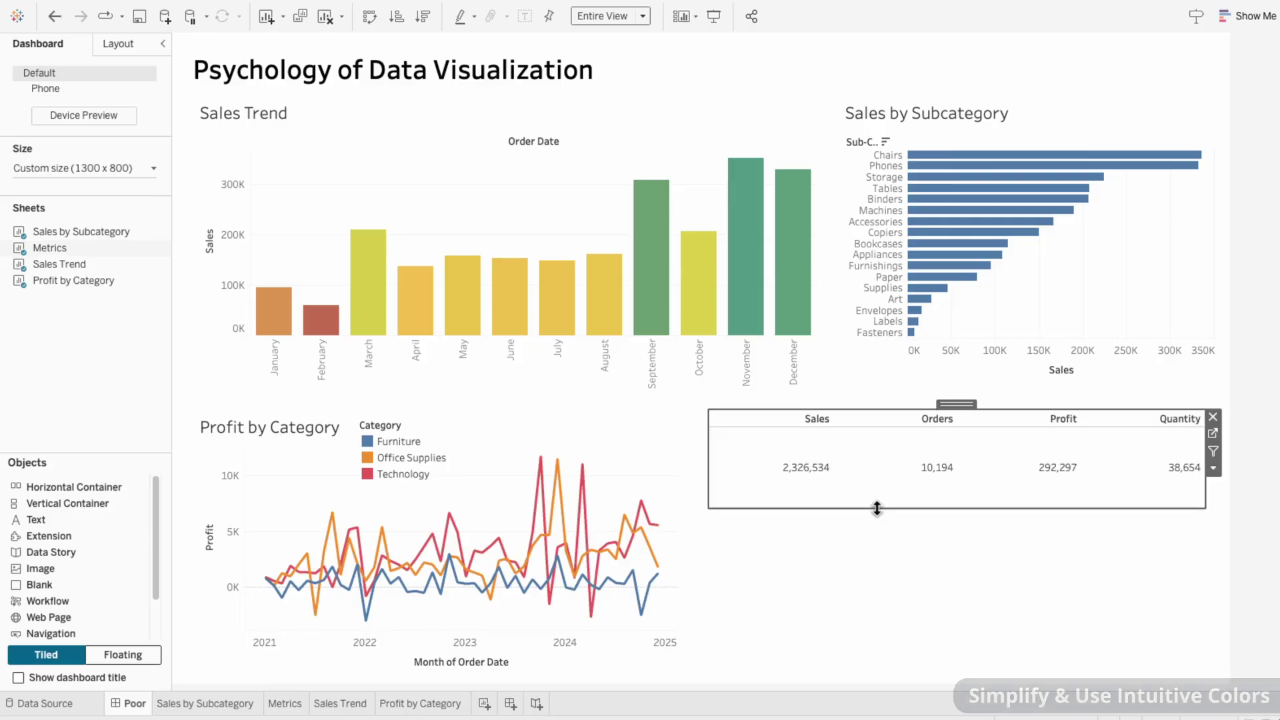
Check a few monthly bar values, then open the Sales Trend worksheet.
mouse_move(314, 318)
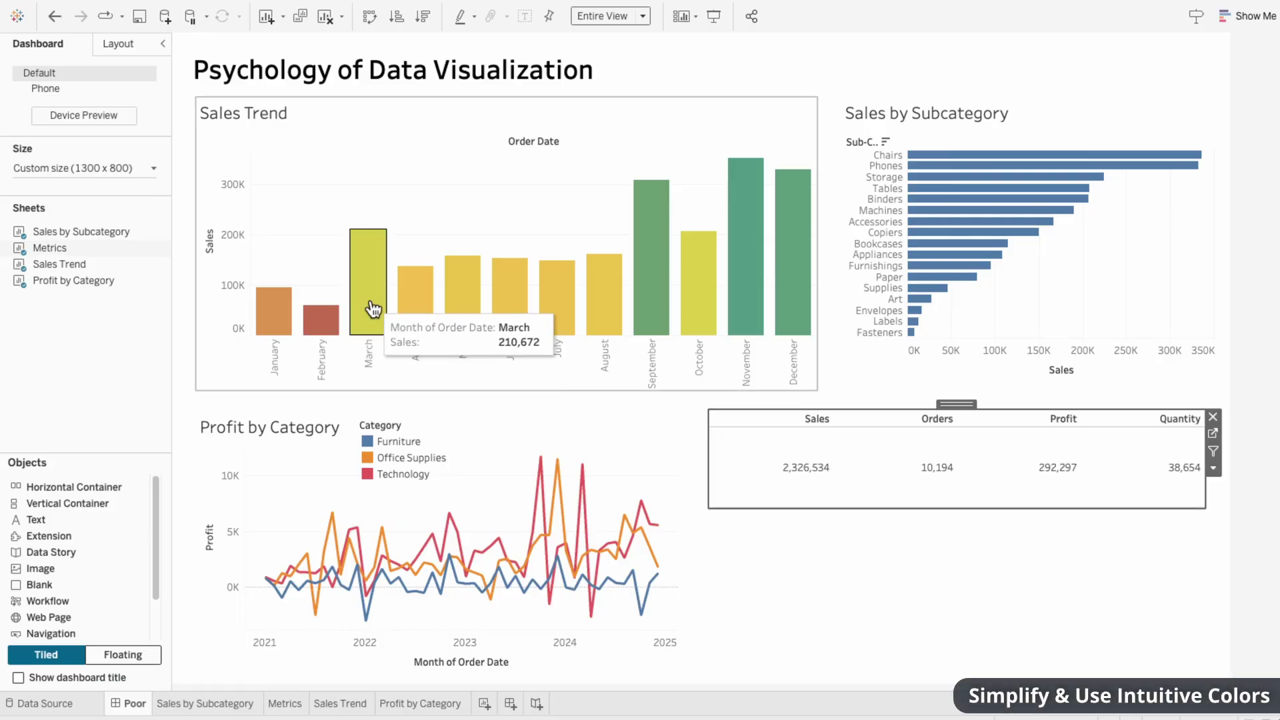
mouse_move(435, 321)
mouse_move(642, 310)
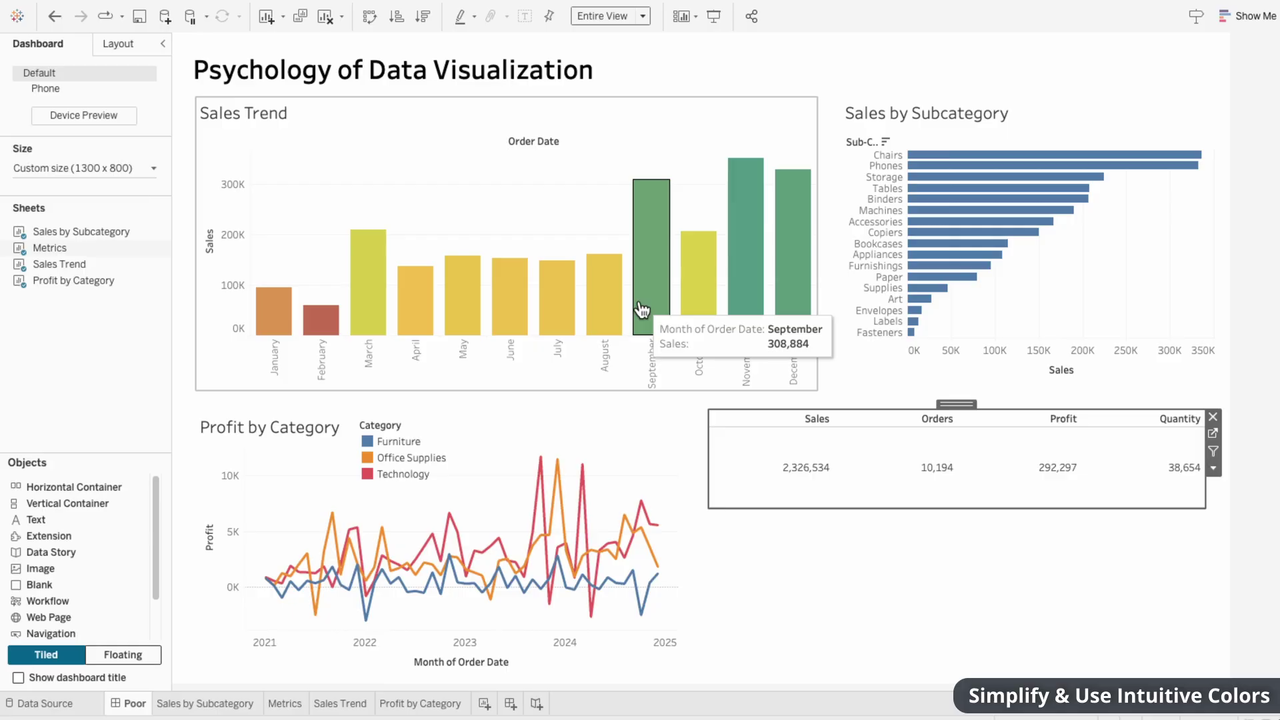
left_click(347, 704)
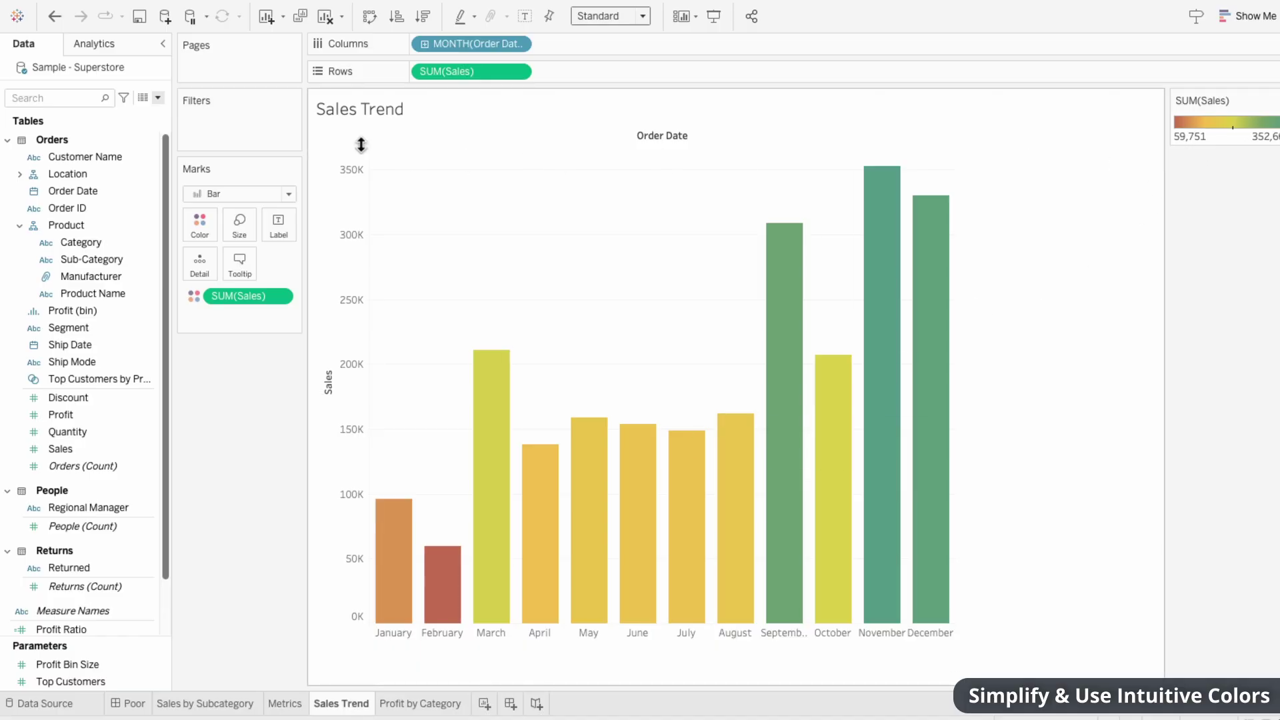
Create calculated field 'Color Sales Bars': Green if SUM(Sales) > 250000, Red if < 100000, else Yellow.
left_click(158, 97)
left_click(150, 108)
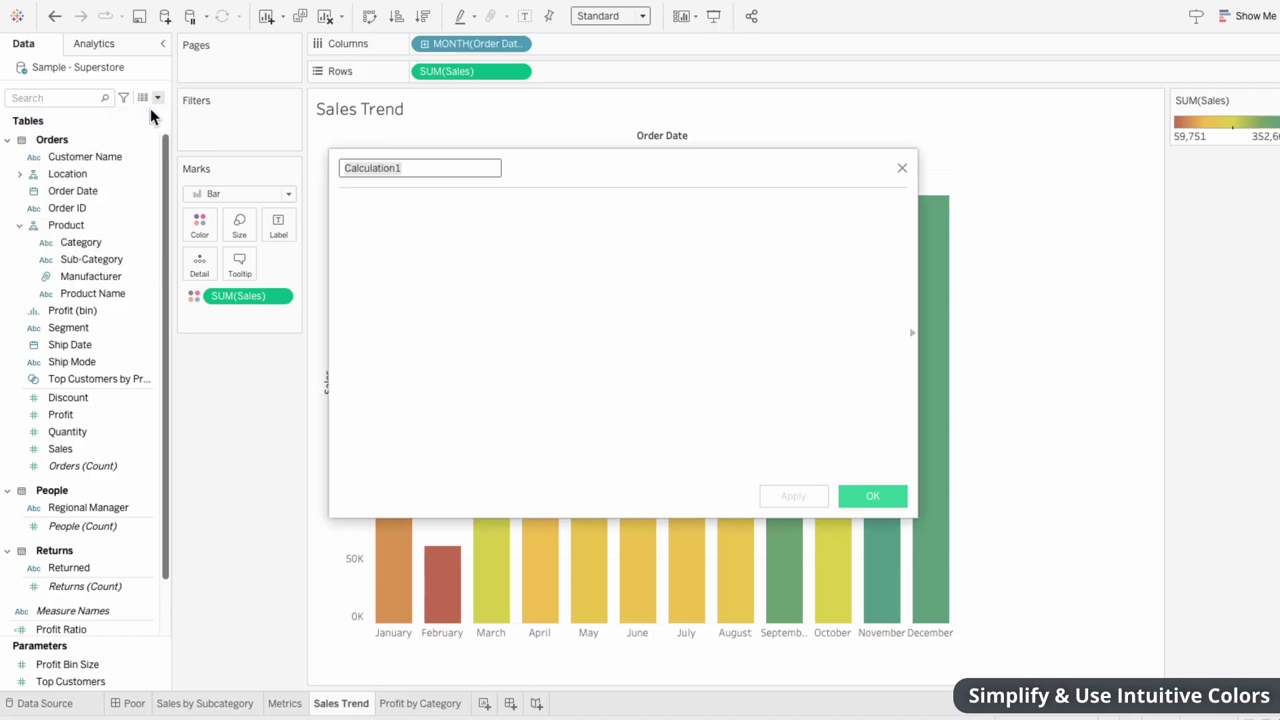
type("Color S")
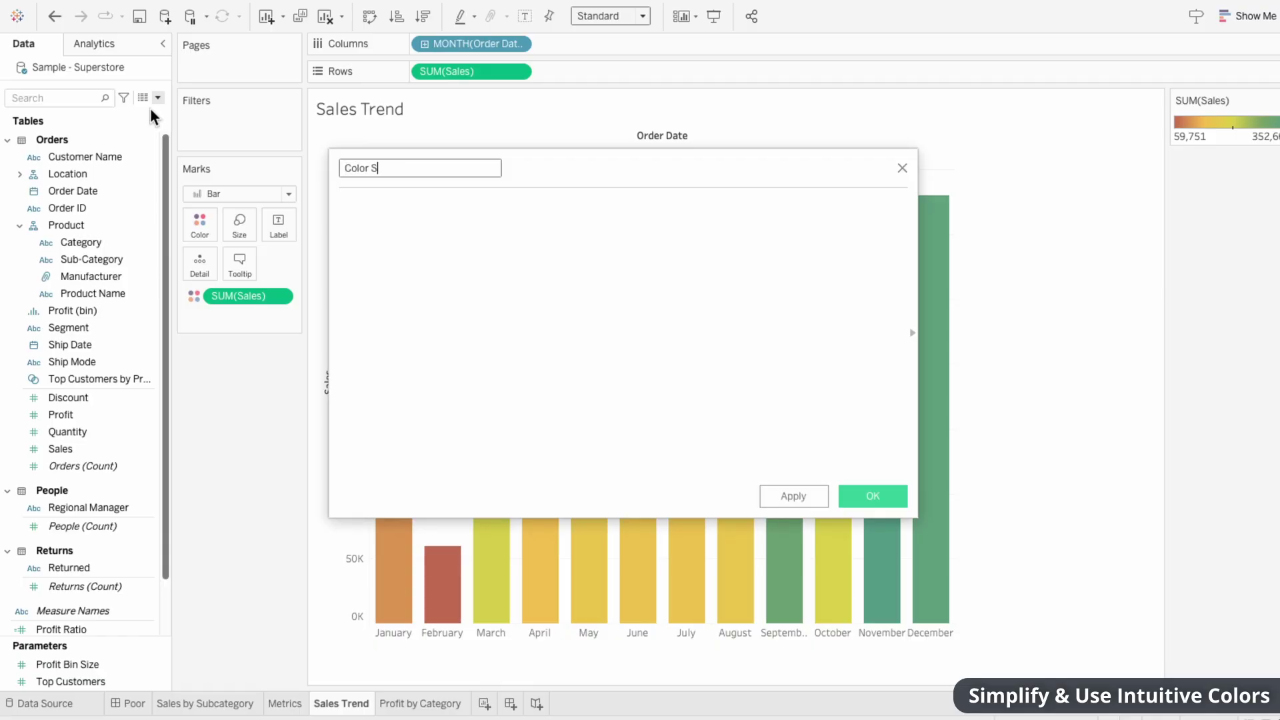
type("ales Bars")
key("Tab")
type("IF su")
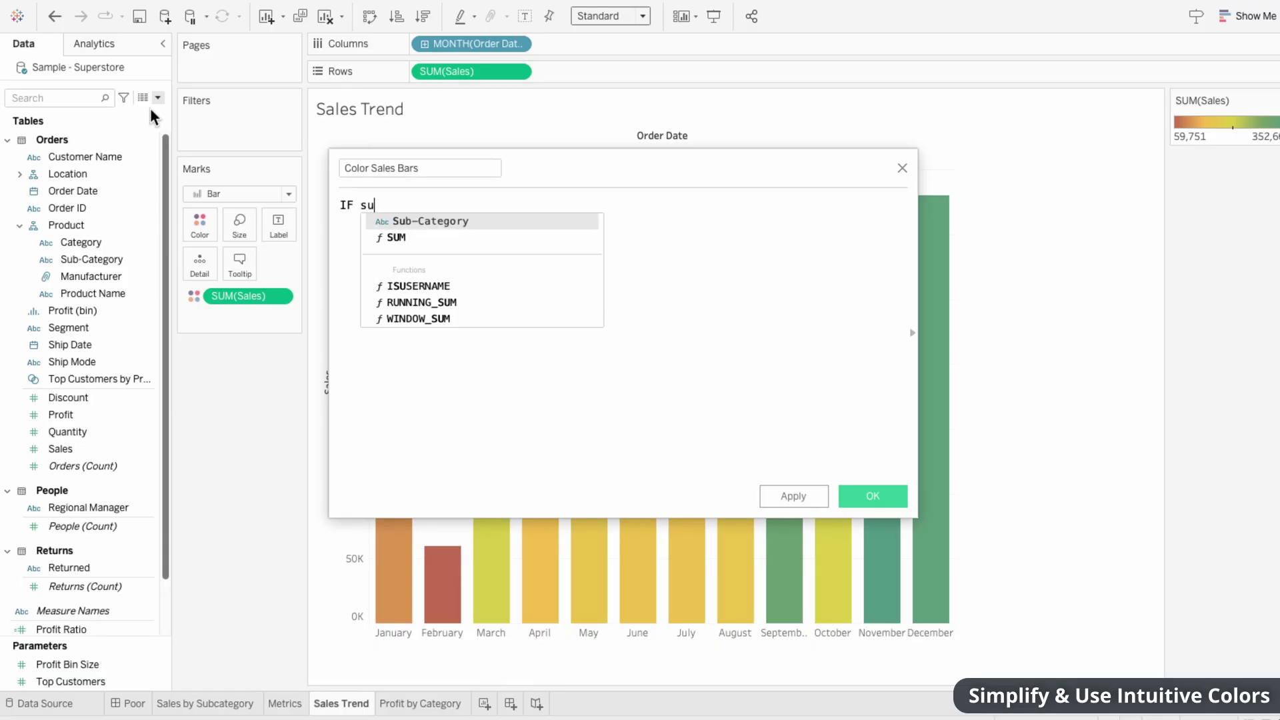
type("m( [Sales]) >")
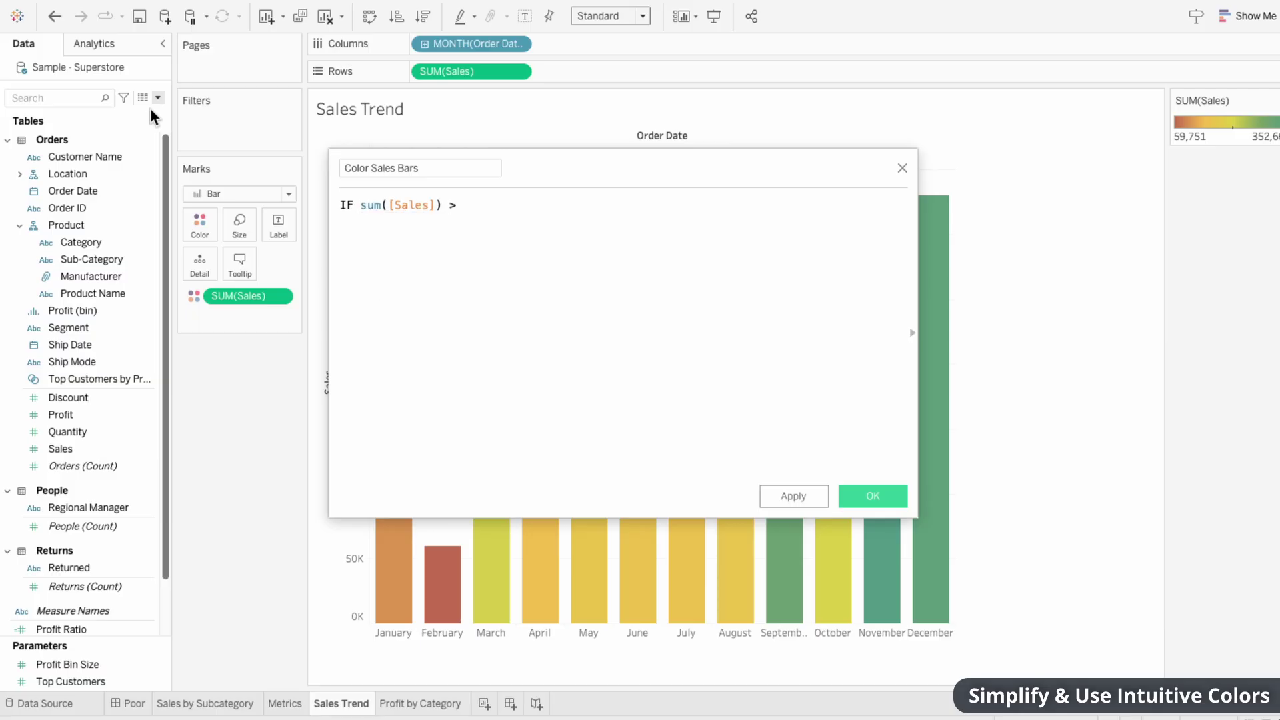
type(" 250000 THEN \"Green\"")
key("Return")
type("ELS")
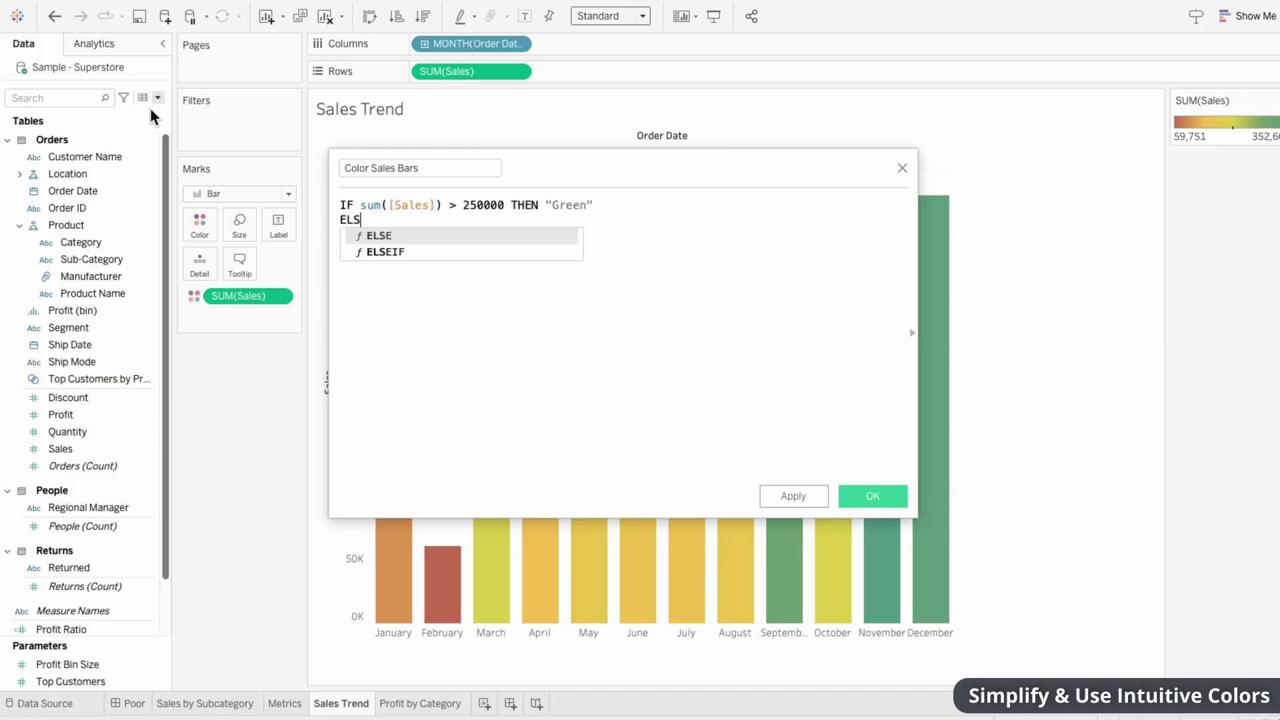
type("EIF sum( [Sales])")
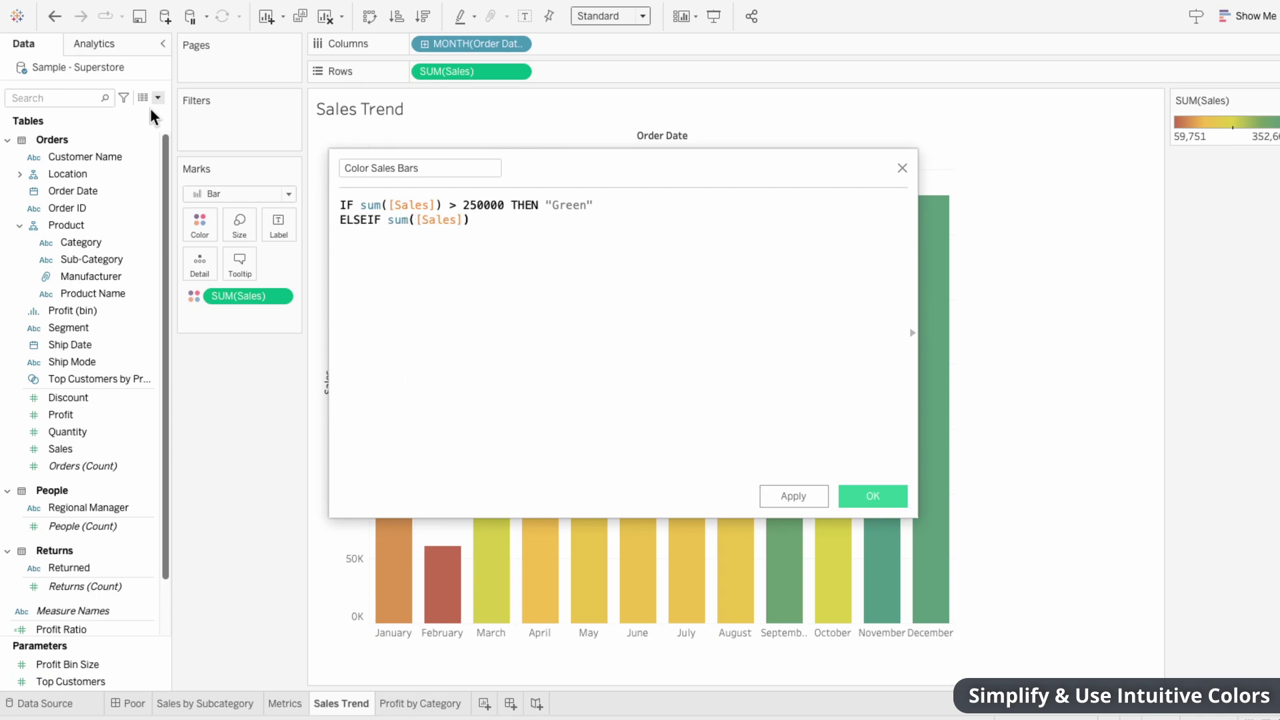
type(" < 100000 THEN \"Red\"ELSE")
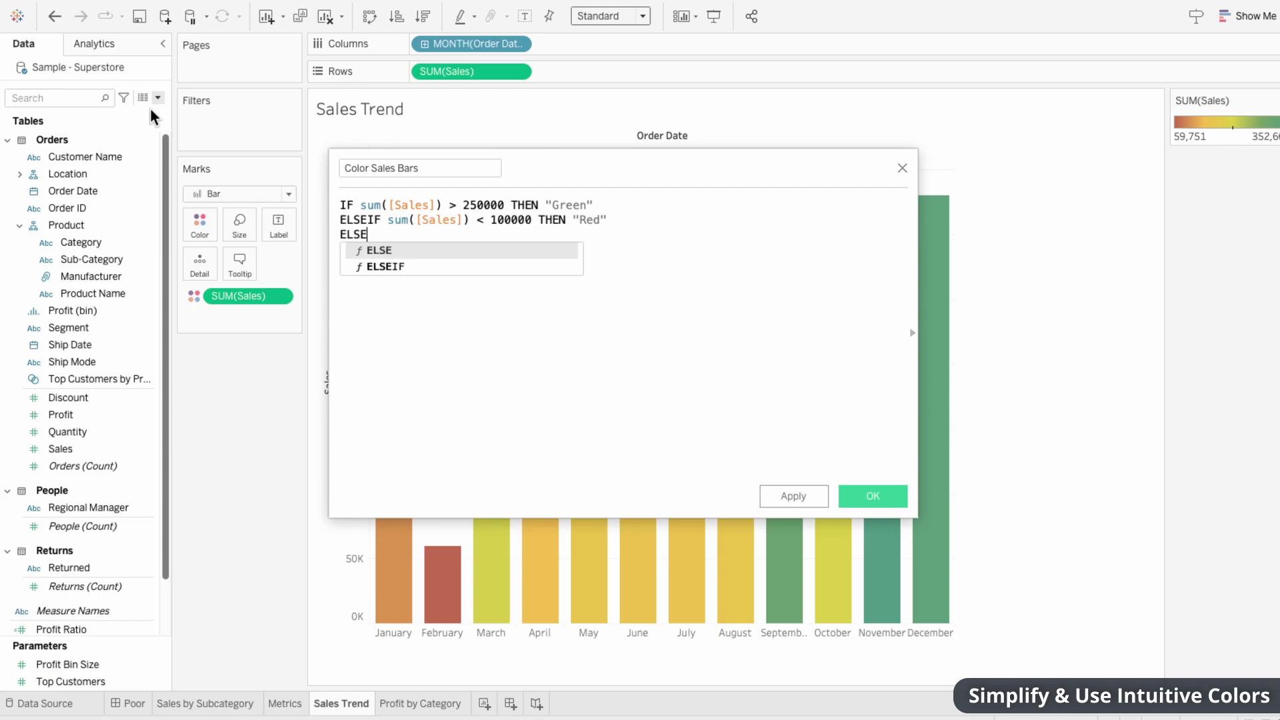
type(" \"Yellow\"")
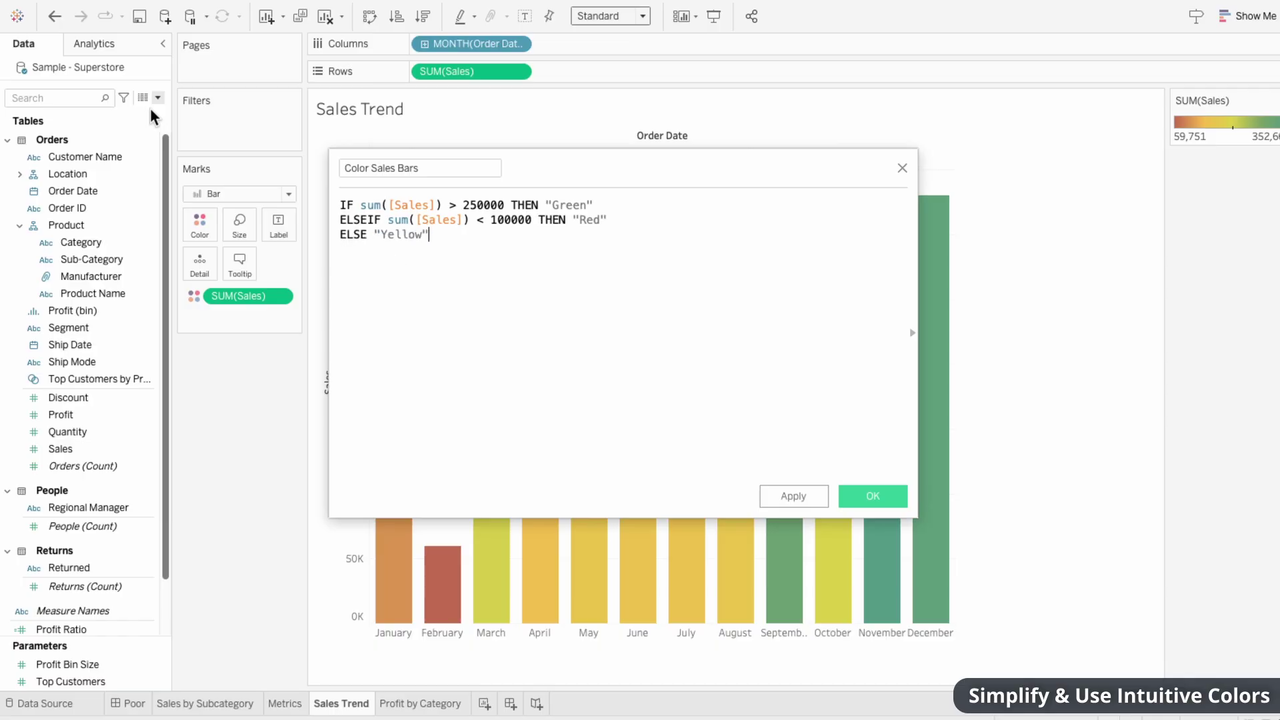
key("Return")
type("END")
left_click(873, 496)
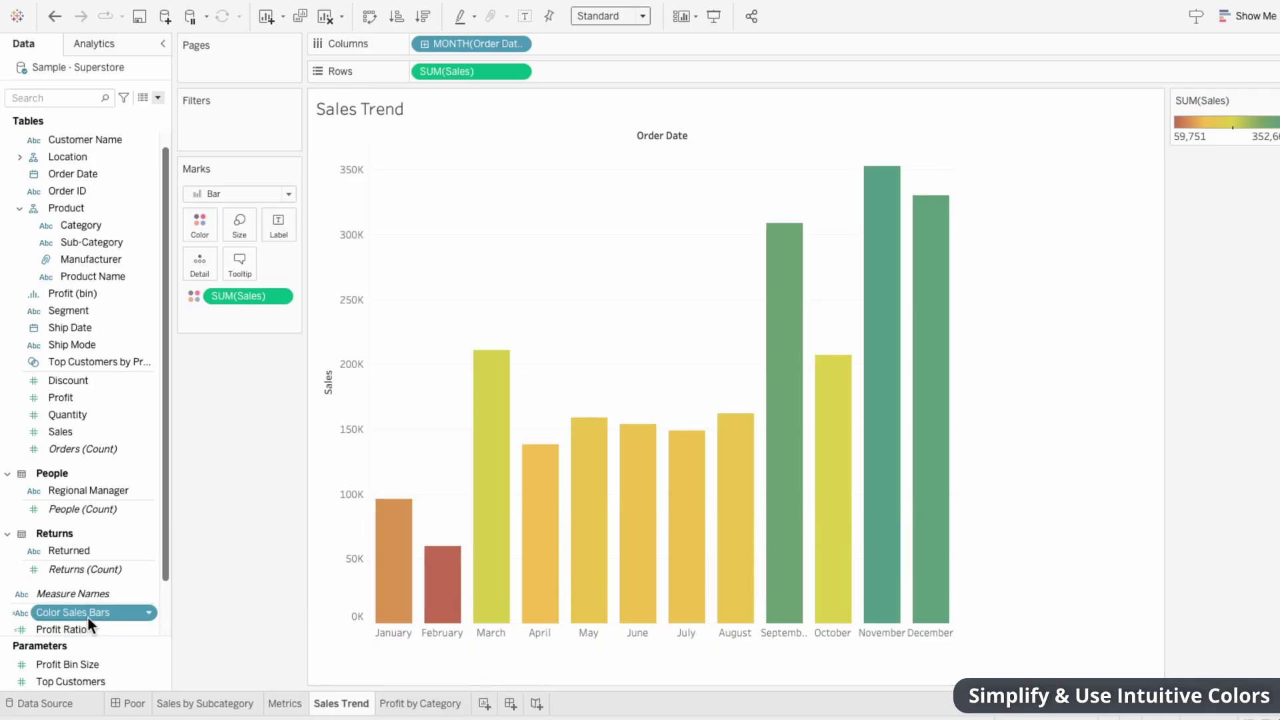
Colour the Sales Trend bars by the Color Sales Bars field.
left_click_drag(87, 615, 243, 311)
left_click(193, 315)
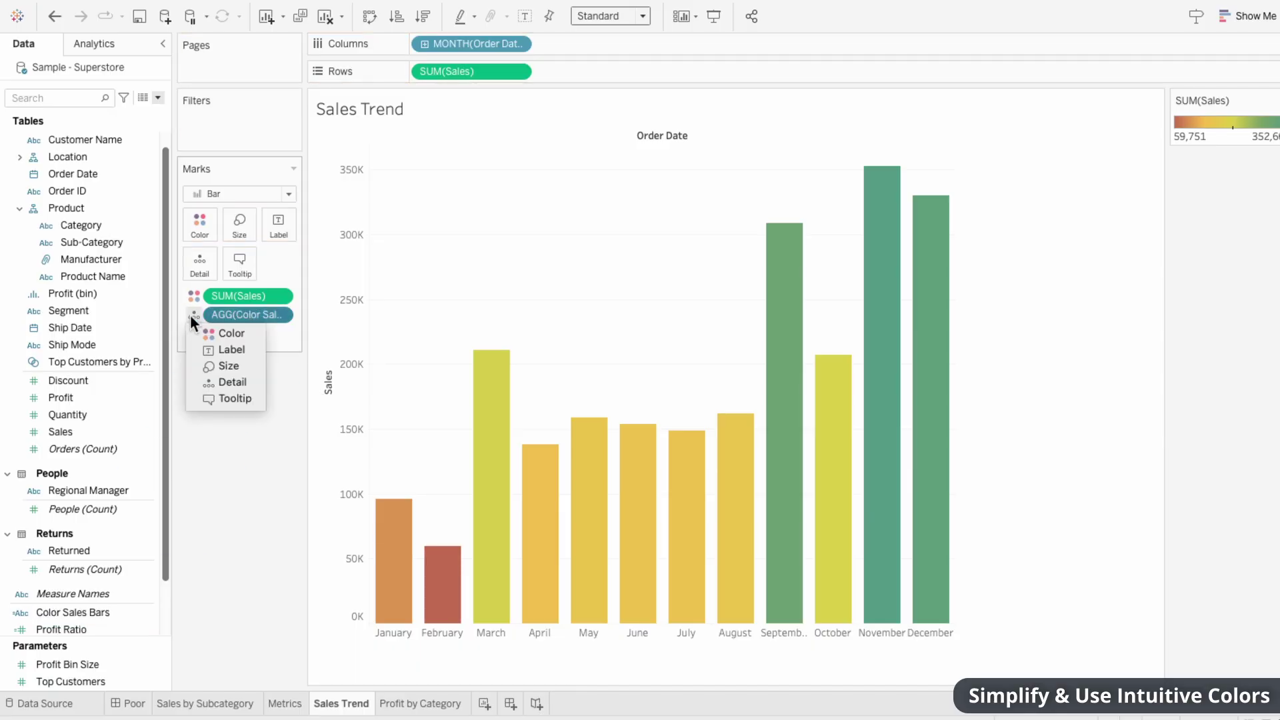
left_click(208, 340)
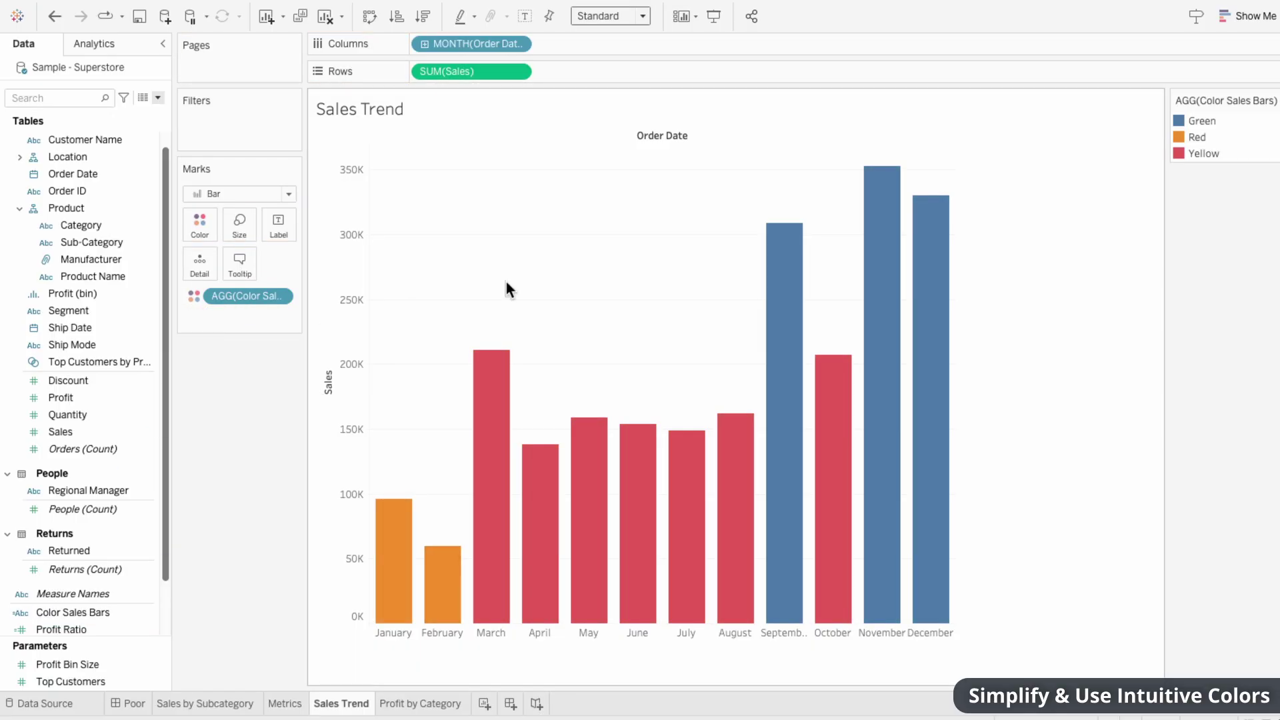
Edit the legend colours so Green, Red and Yellow items show their matching colours.
left_click(1275, 101)
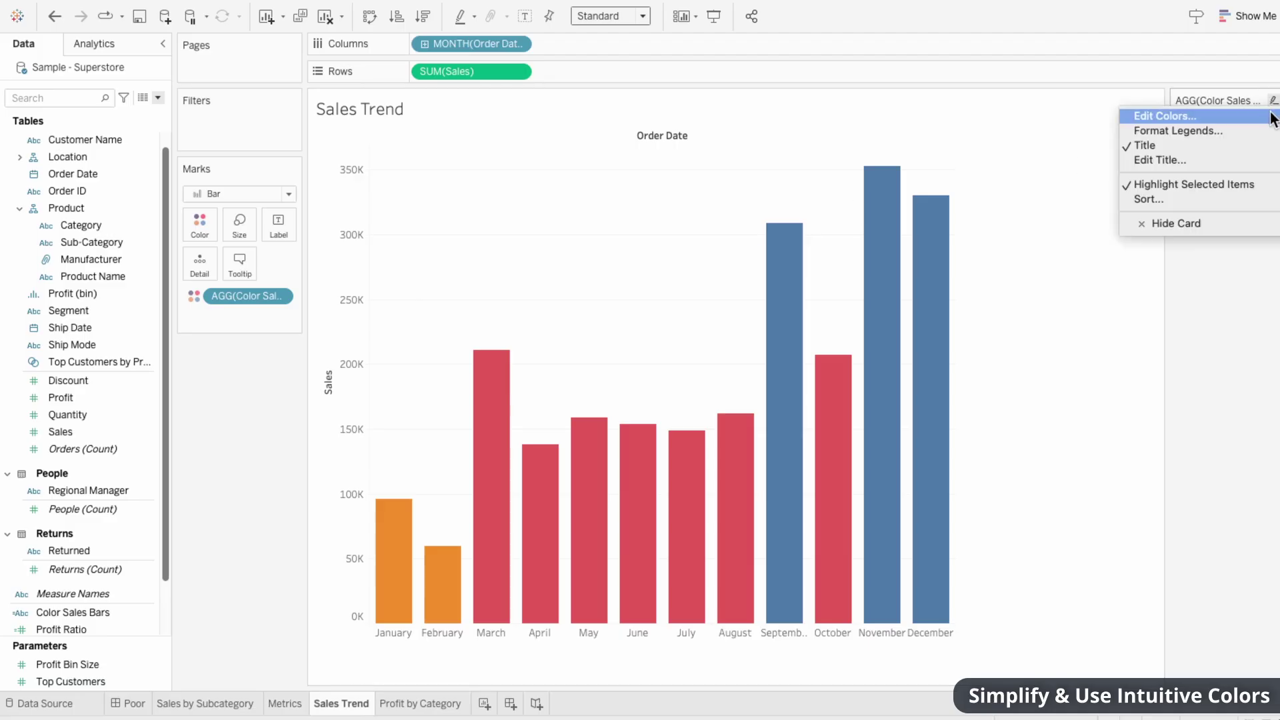
left_click(1165, 116)
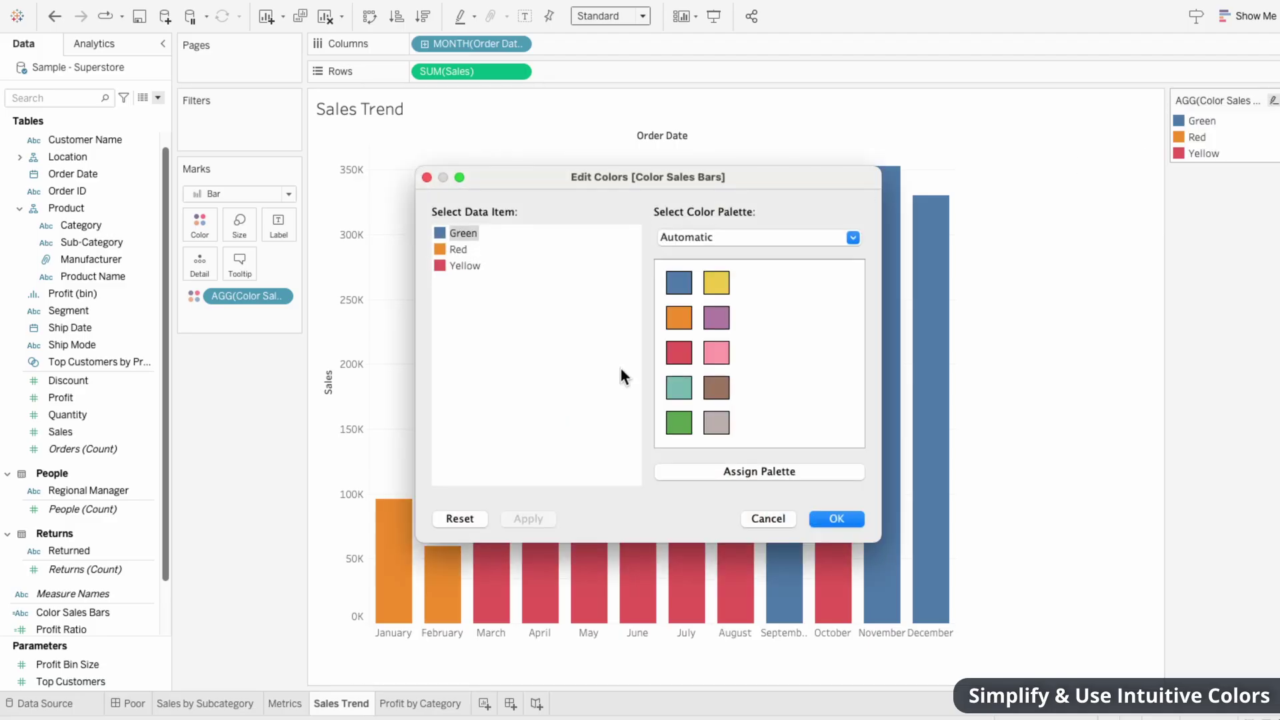
left_click(678, 422)
left_click(460, 250)
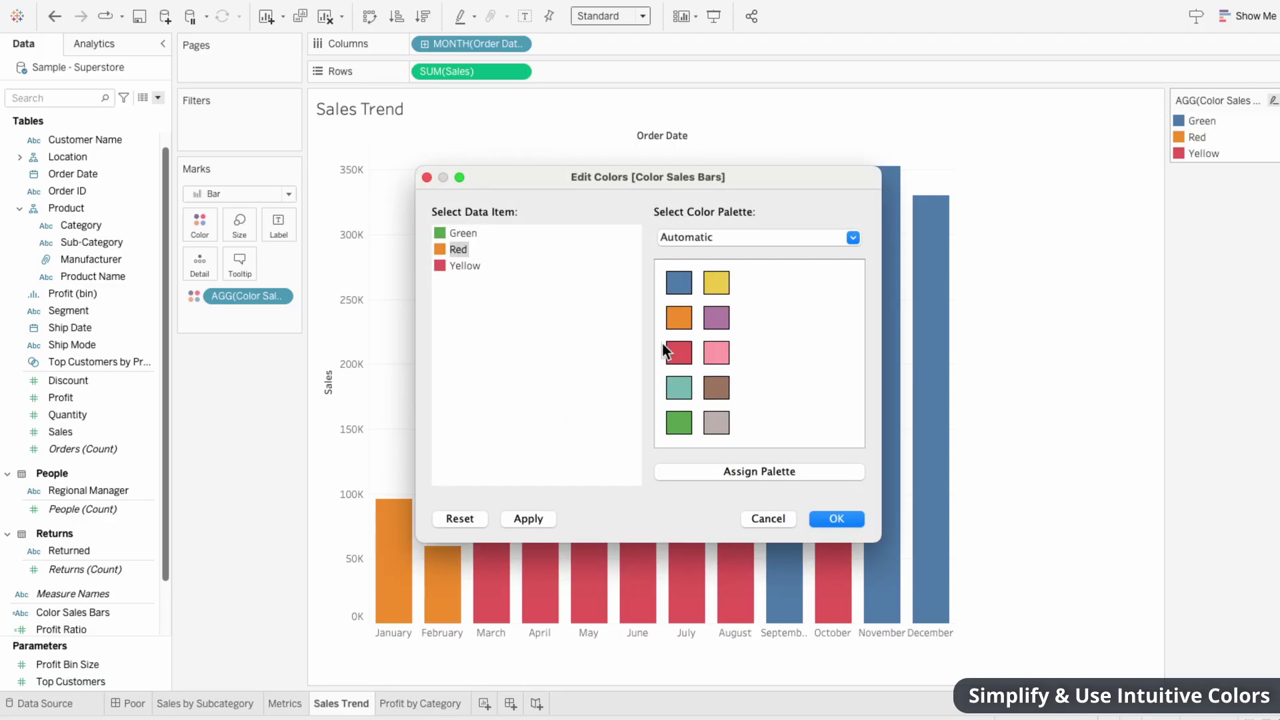
left_click(679, 352)
left_click(466, 270)
left_click(717, 283)
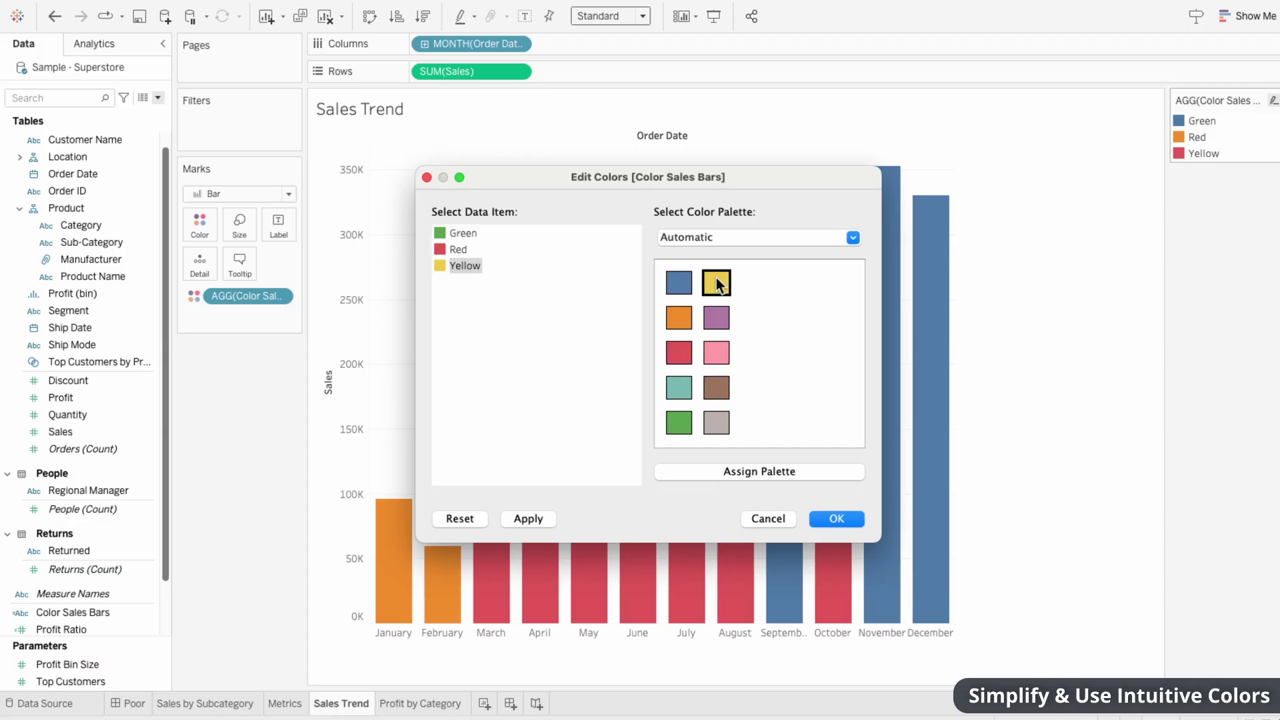
left_click(825, 519)
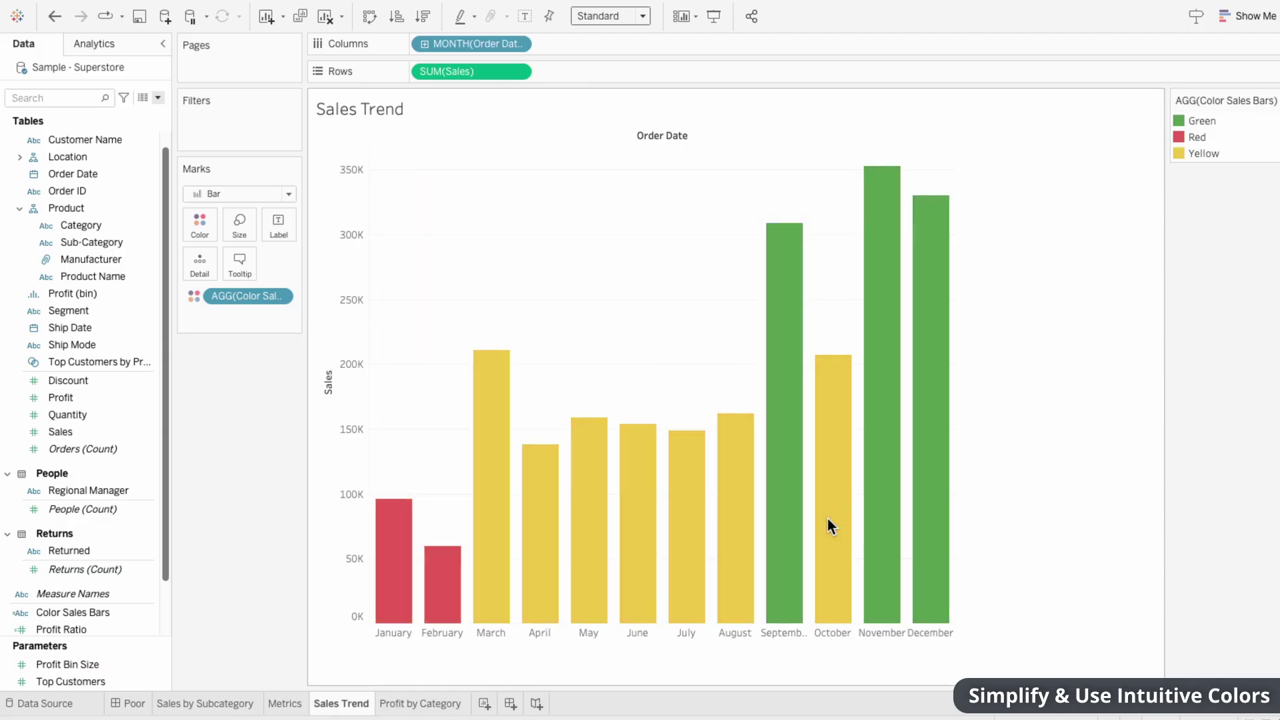
Set the bar colour opacity to 83%.
left_click(211, 231)
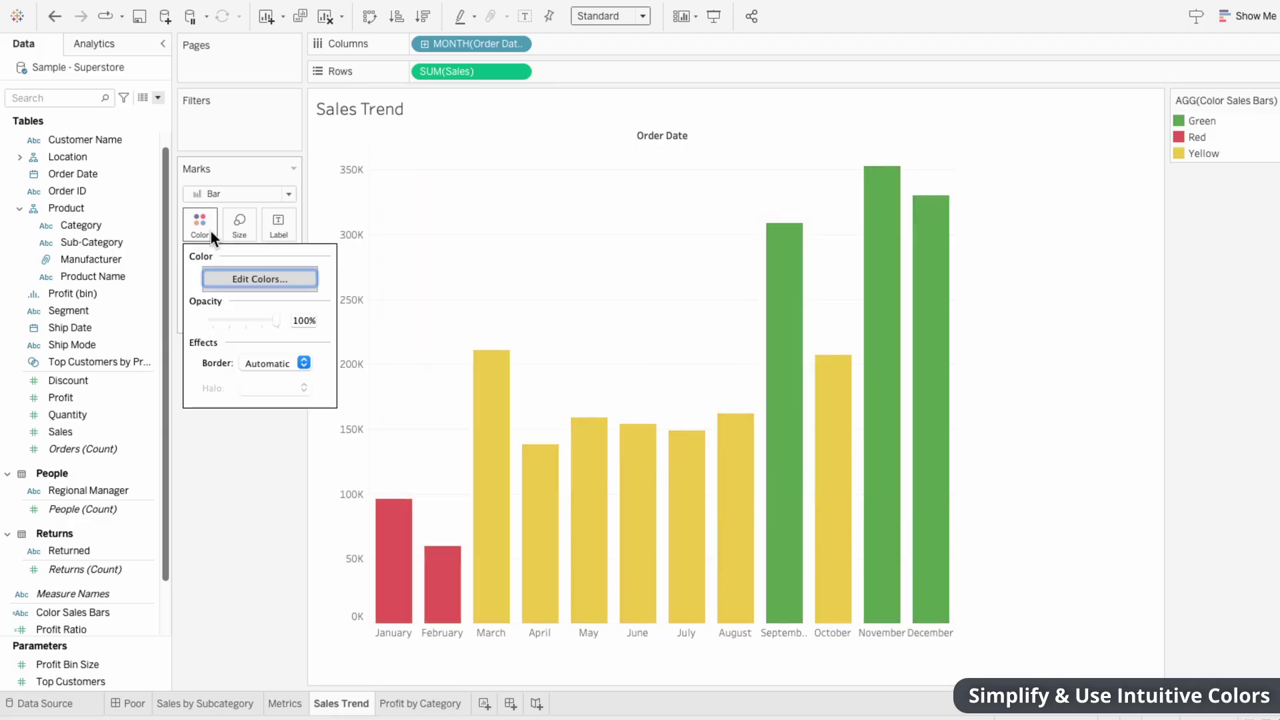
left_click_drag(276, 320, 263, 318)
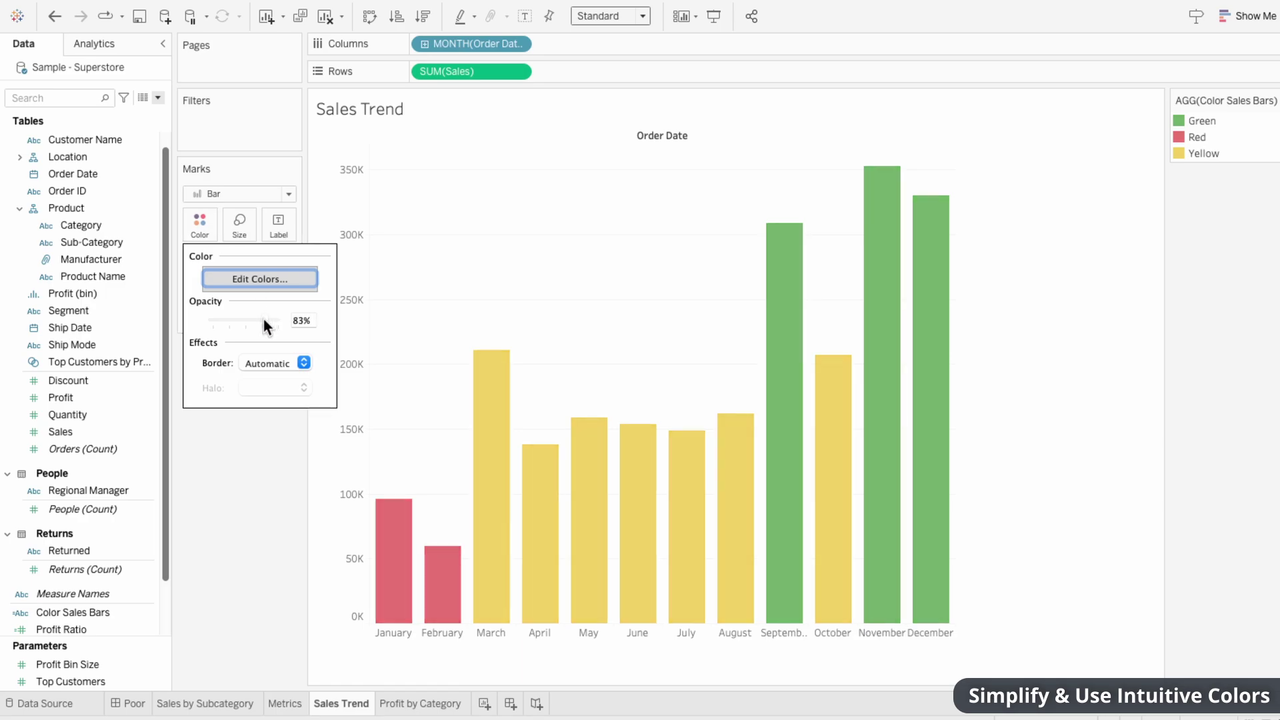
left_click(226, 498)
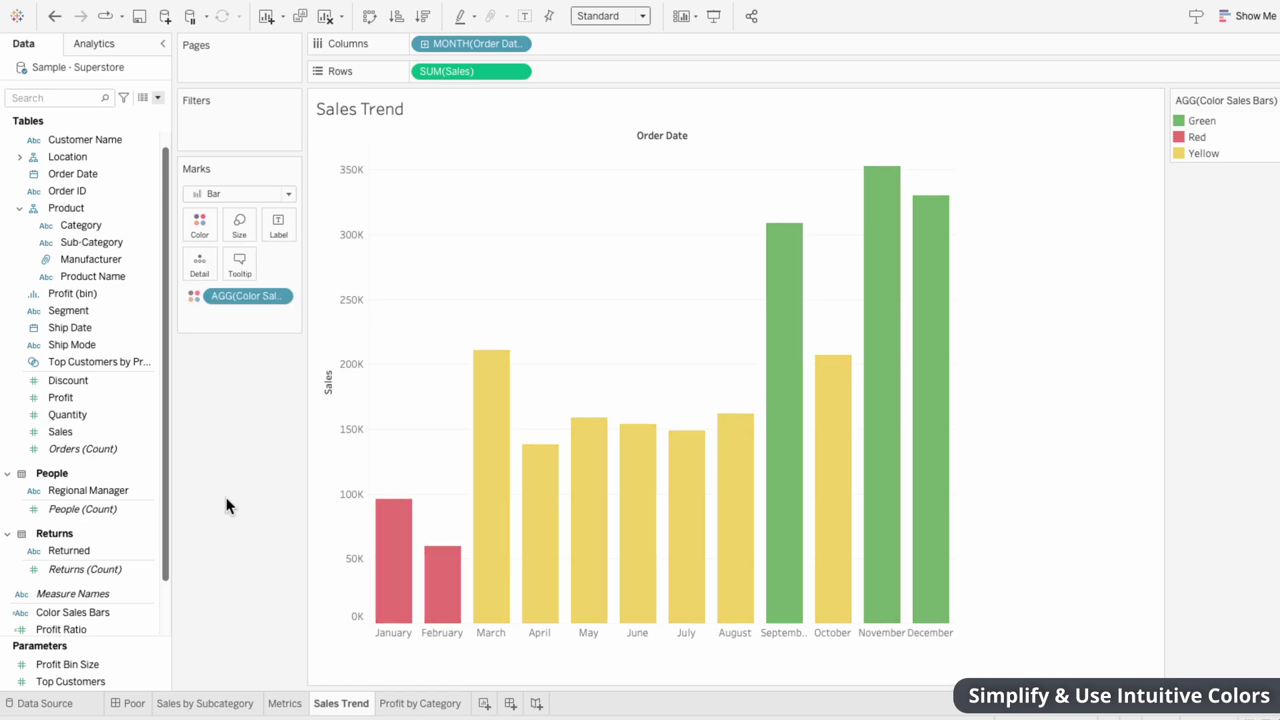
Review the recoloured chart on the Poor dashboard, then open the Profit by Category sheet.
left_click(128, 704)
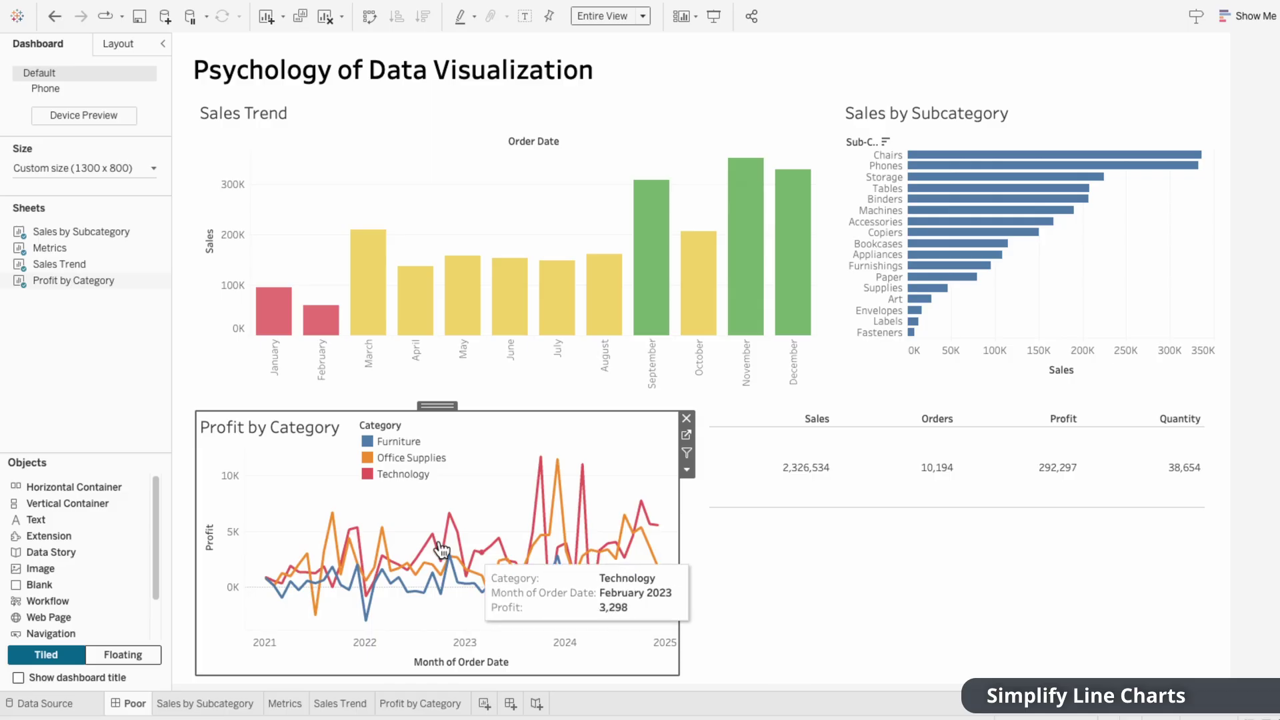
left_click(404, 705)
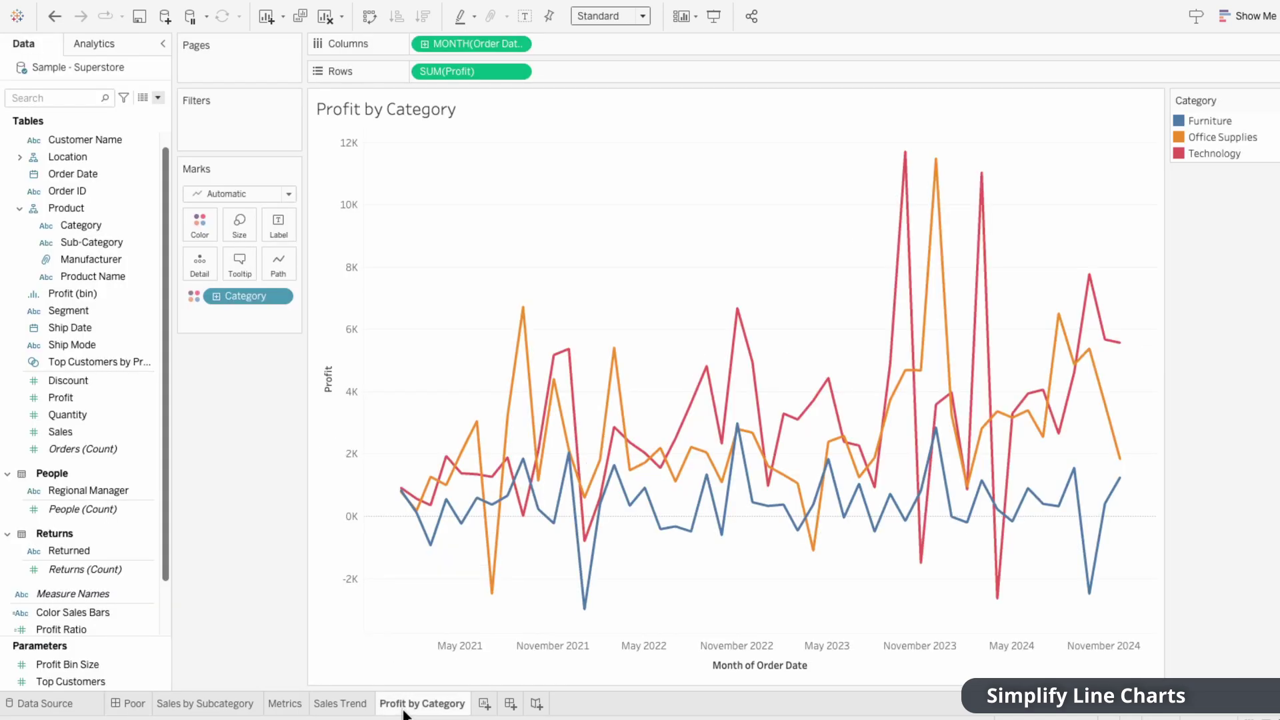
Filter the Profit by Category sheet by Category, keeping only Furniture.
left_click_drag(235, 298, 245, 124)
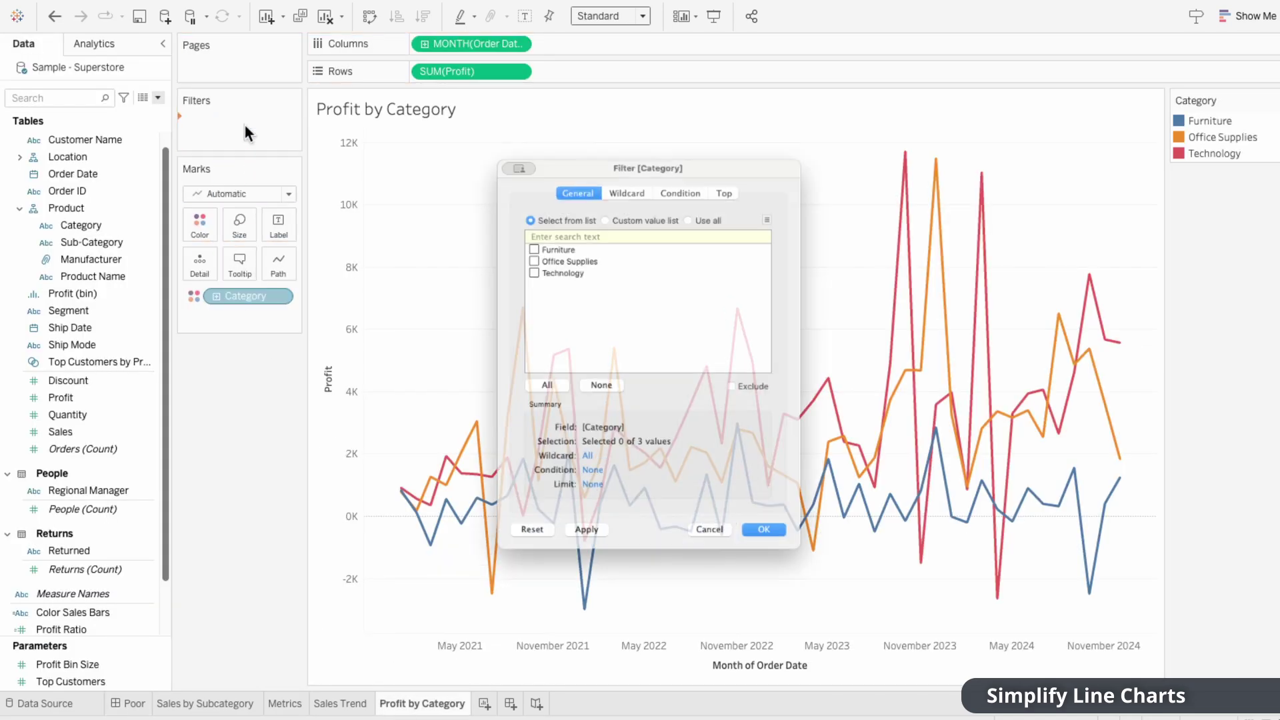
left_click(505, 223)
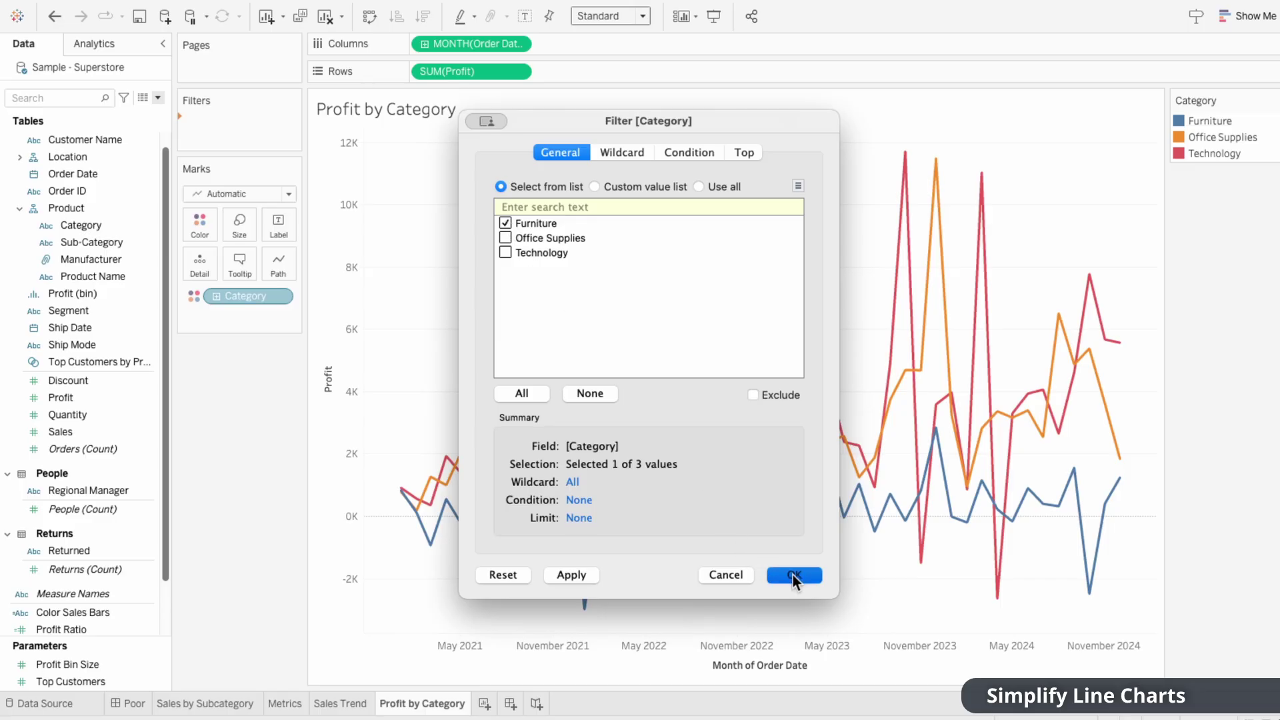
left_click(794, 575)
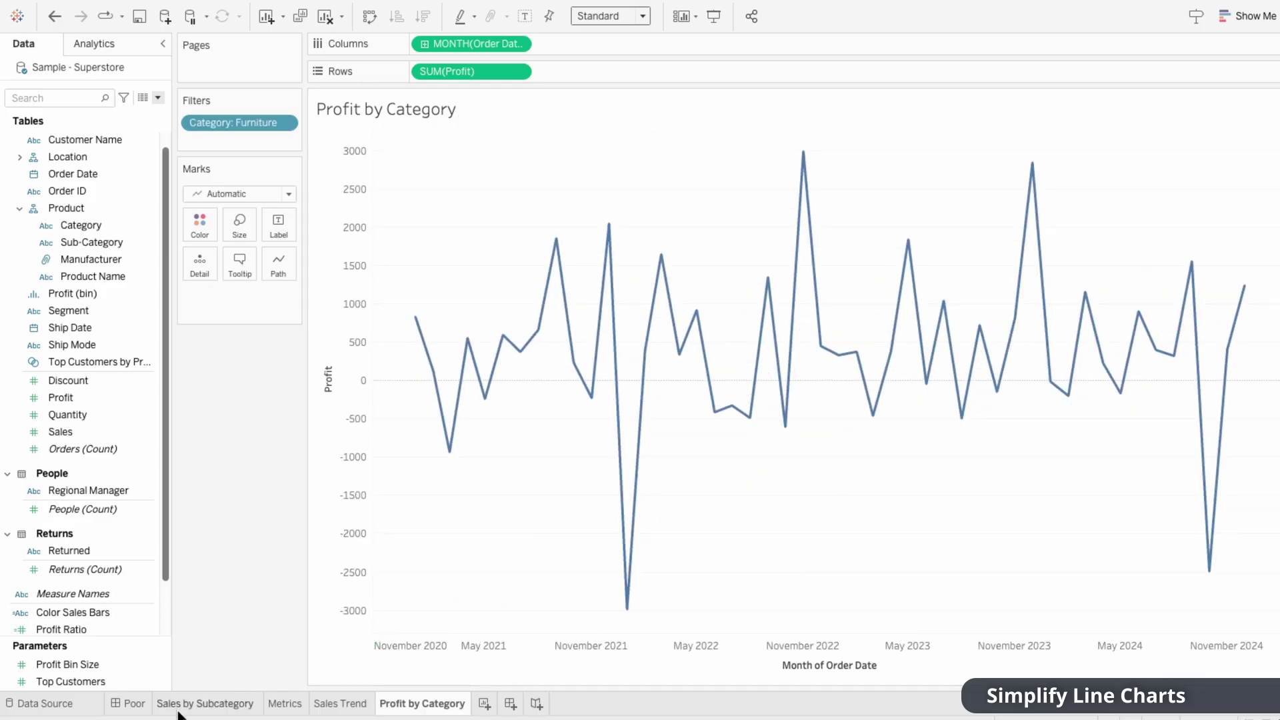
Add the Category filter card to the Poor dashboard and move it near the chart.
left_click(134, 705)
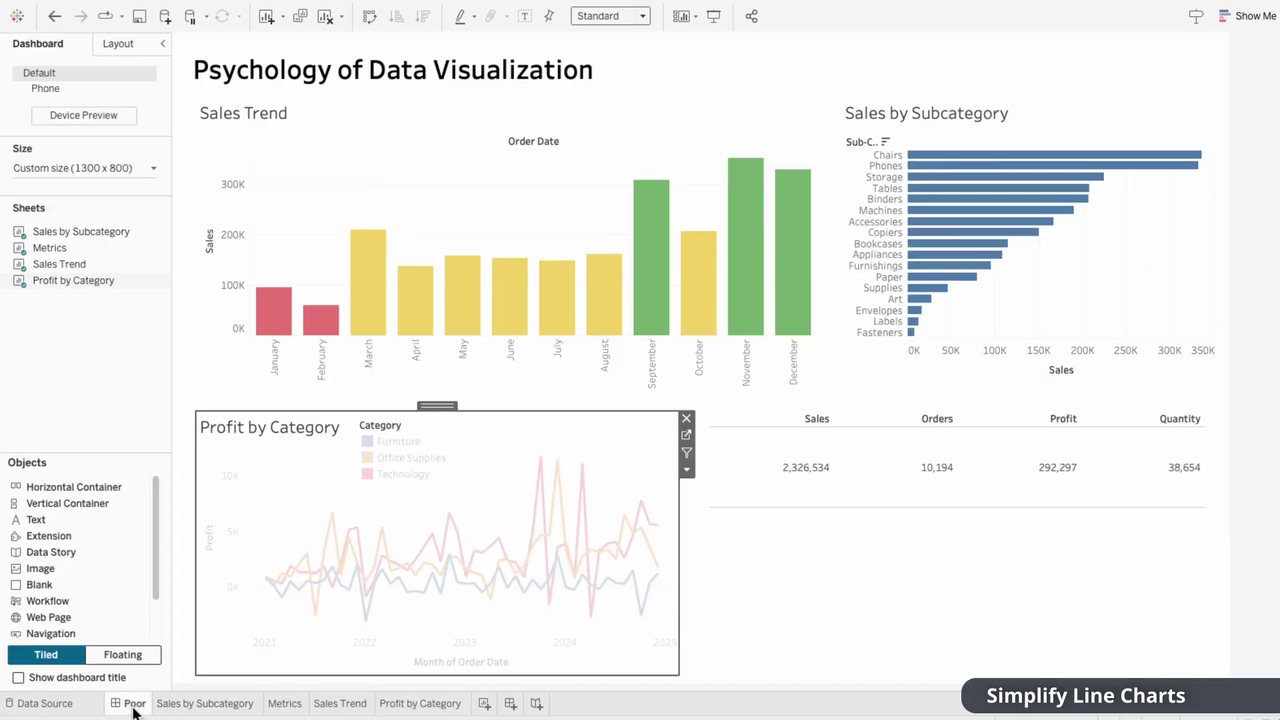
left_click(686, 470)
mouse_move(702, 512)
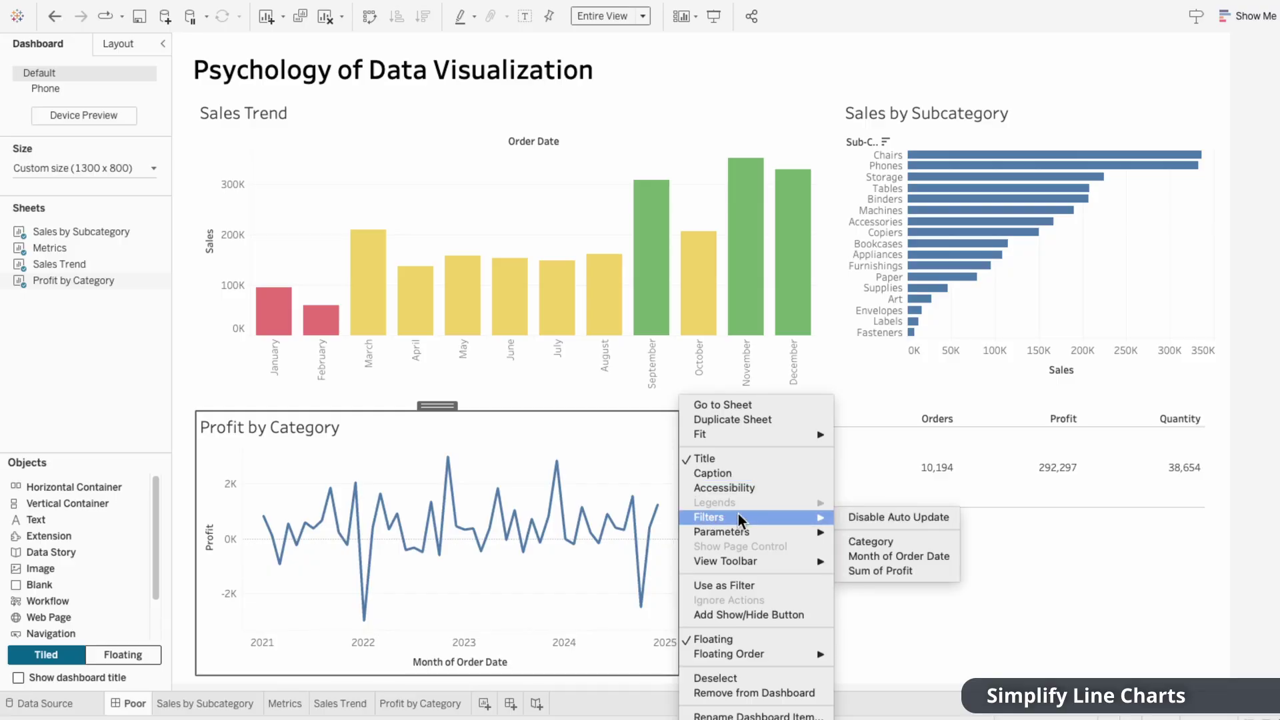
left_click(859, 538)
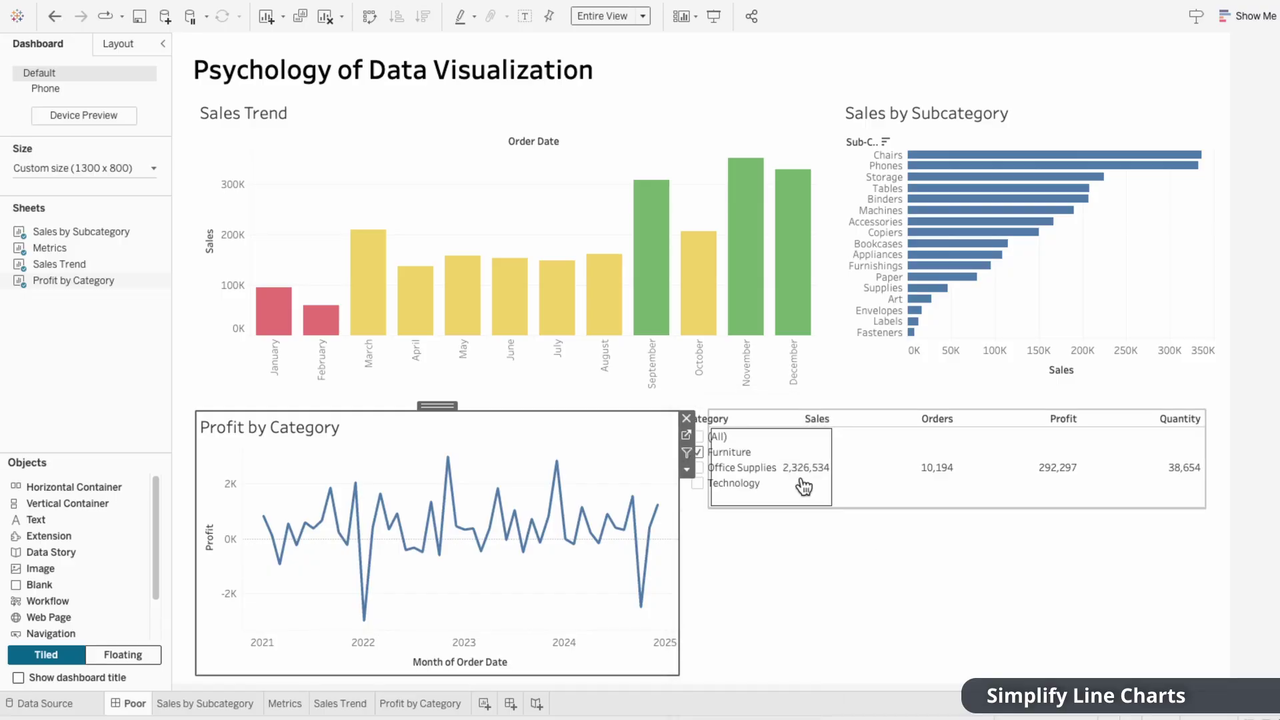
left_click(755, 425)
left_click_drag(753, 407, 635, 384)
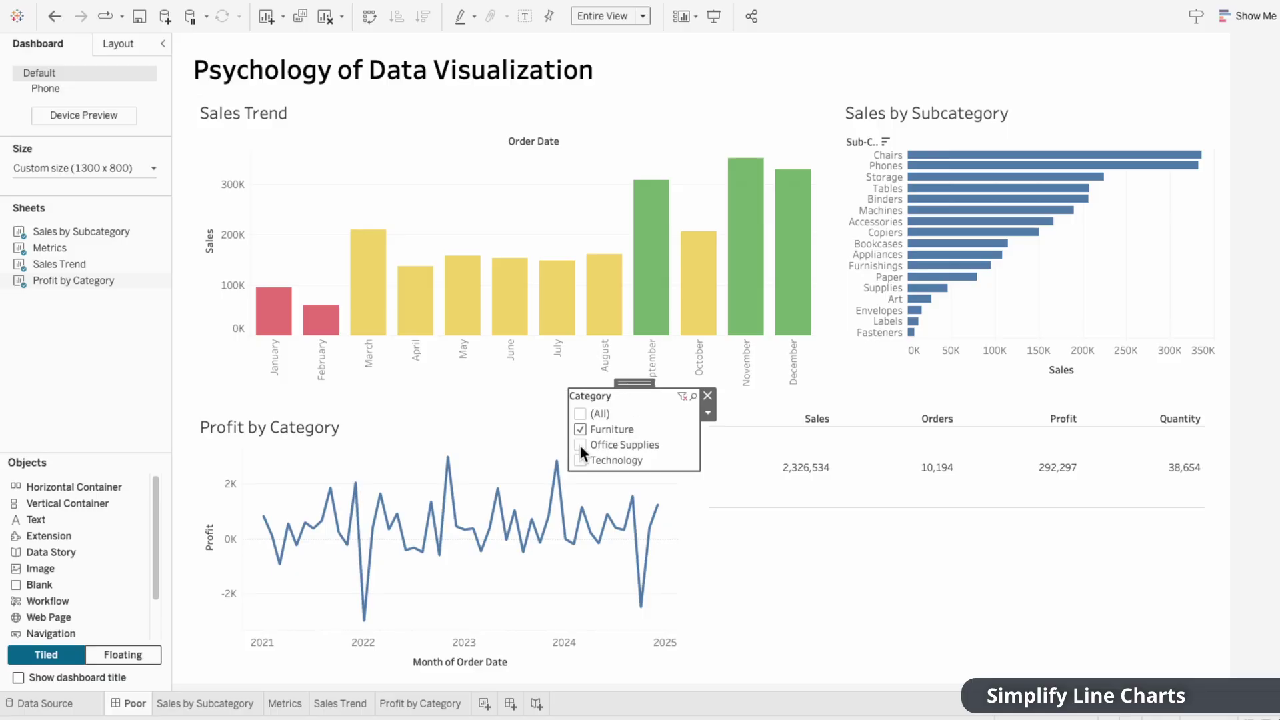
Set the dashboard Category filter to show only Furniture.
left_click(580, 445)
left_click(580, 414)
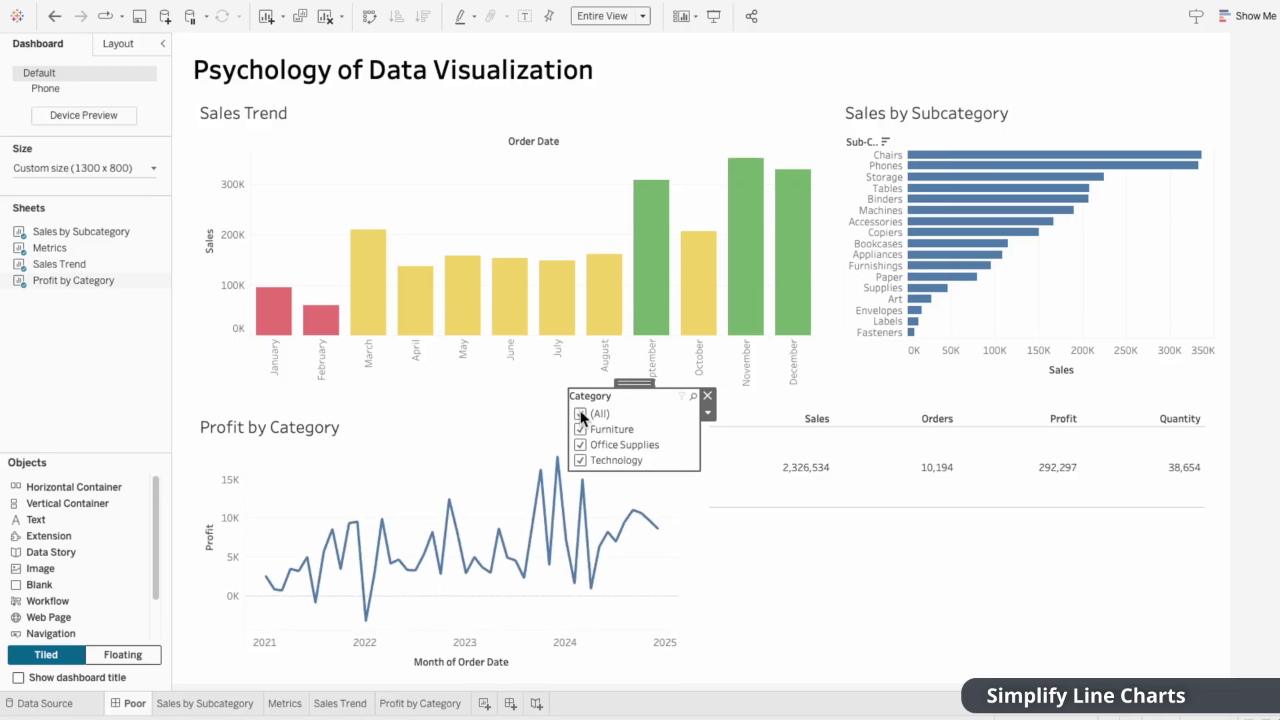
left_click(580, 412)
left_click(580, 429)
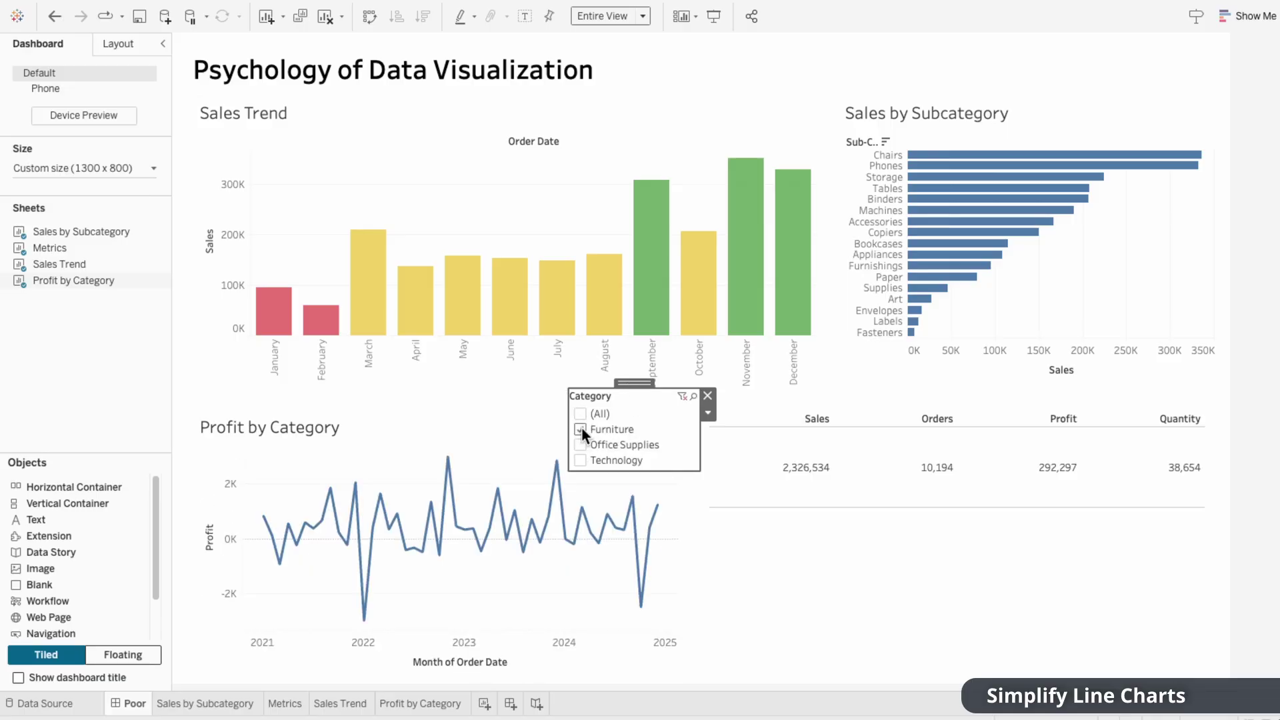
Make the Category filter a Multiple Values dropdown, then shrink and reposition its card.
left_click(710, 415)
left_click(724, 468)
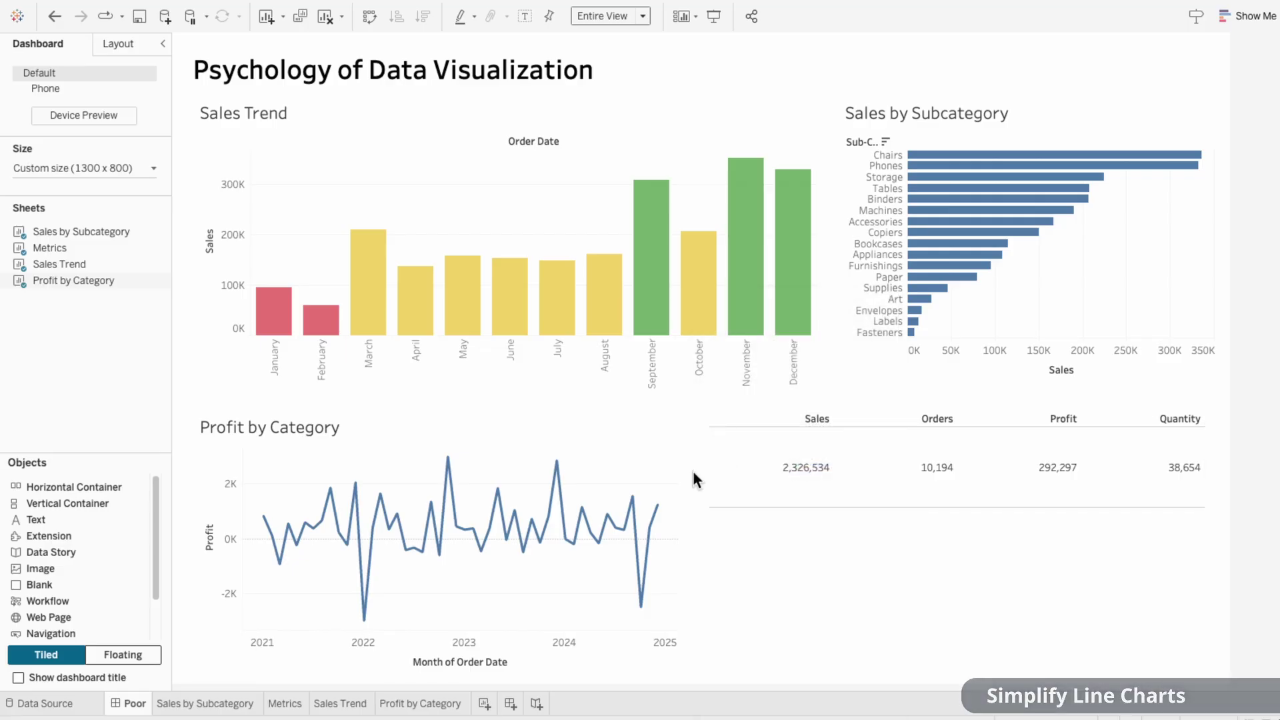
left_click_drag(699, 471, 660, 449)
left_click_drag(623, 381, 635, 406)
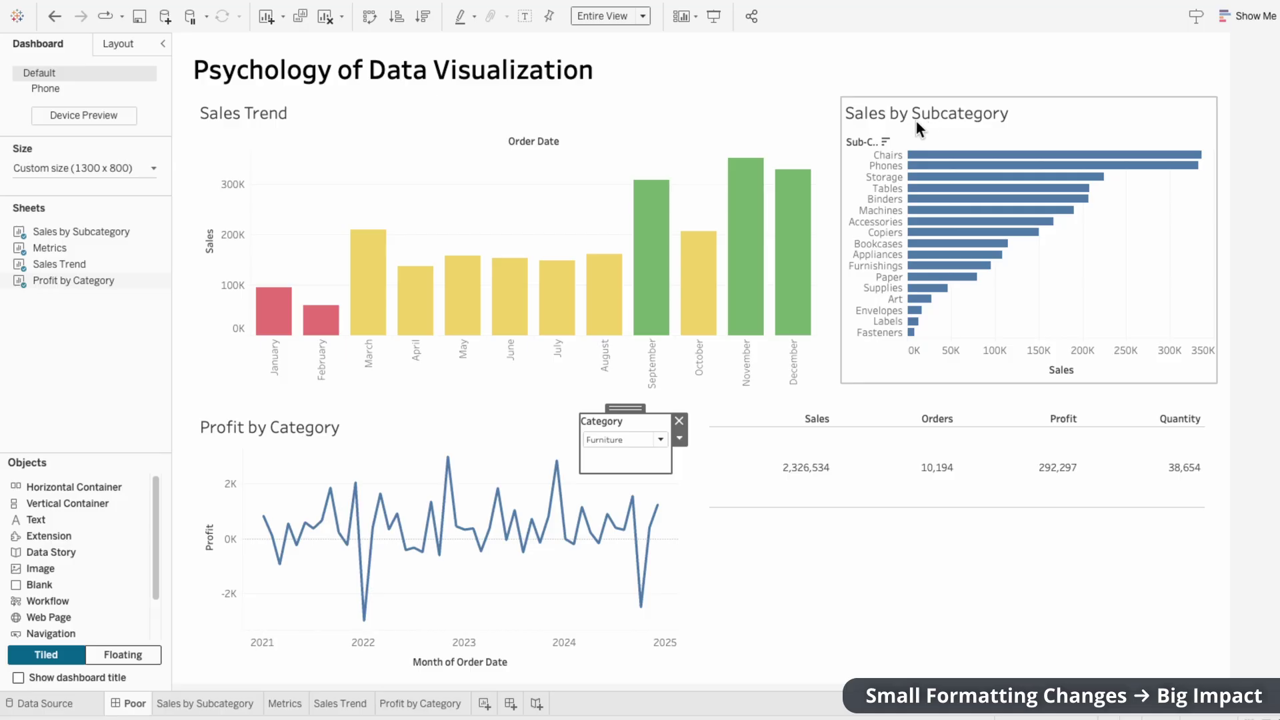
Hide the Sub-Category field label and delete the Sales axis title.
right_click(854, 141)
left_click(867, 288)
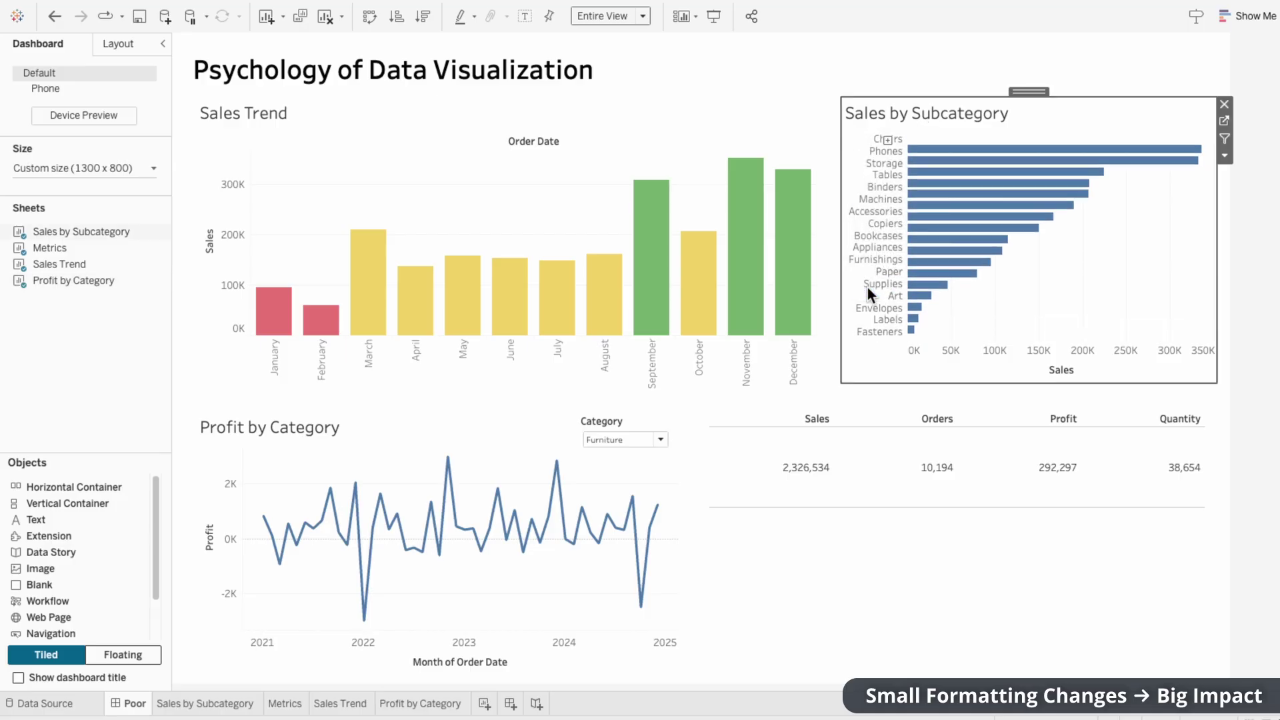
right_click(877, 358)
right_click(915, 357)
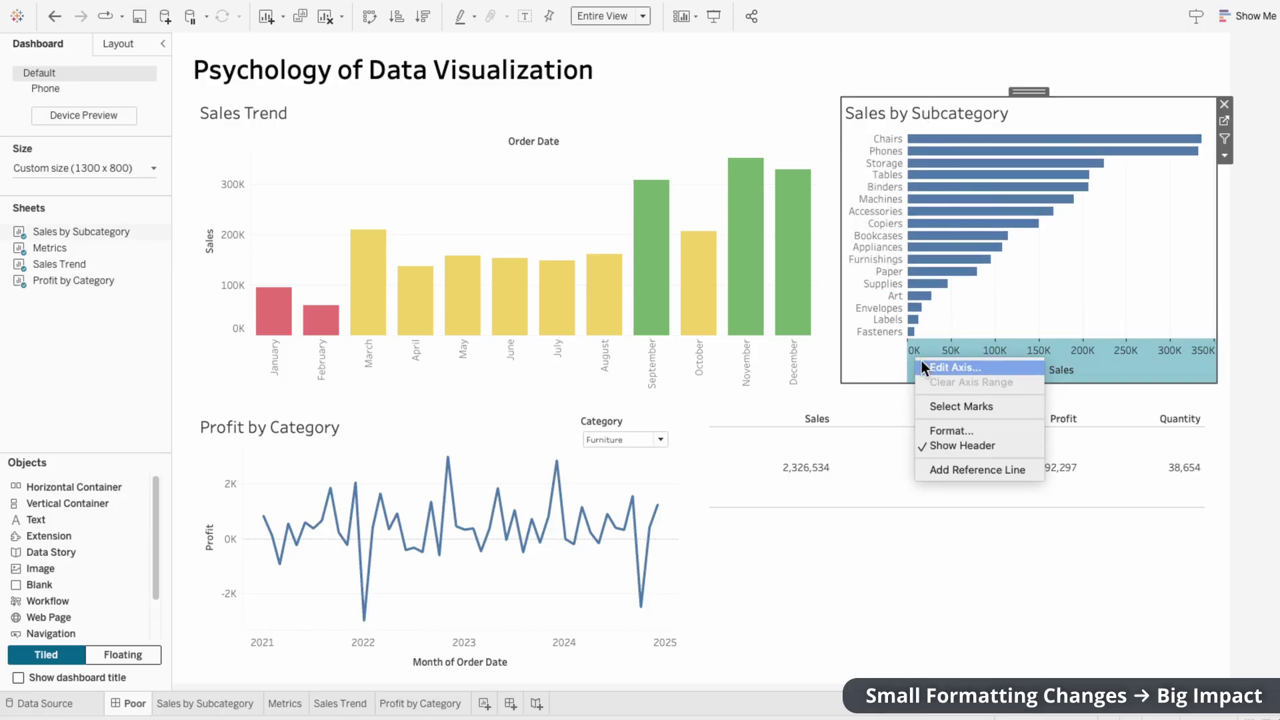
left_click(924, 366)
double_click(662, 496)
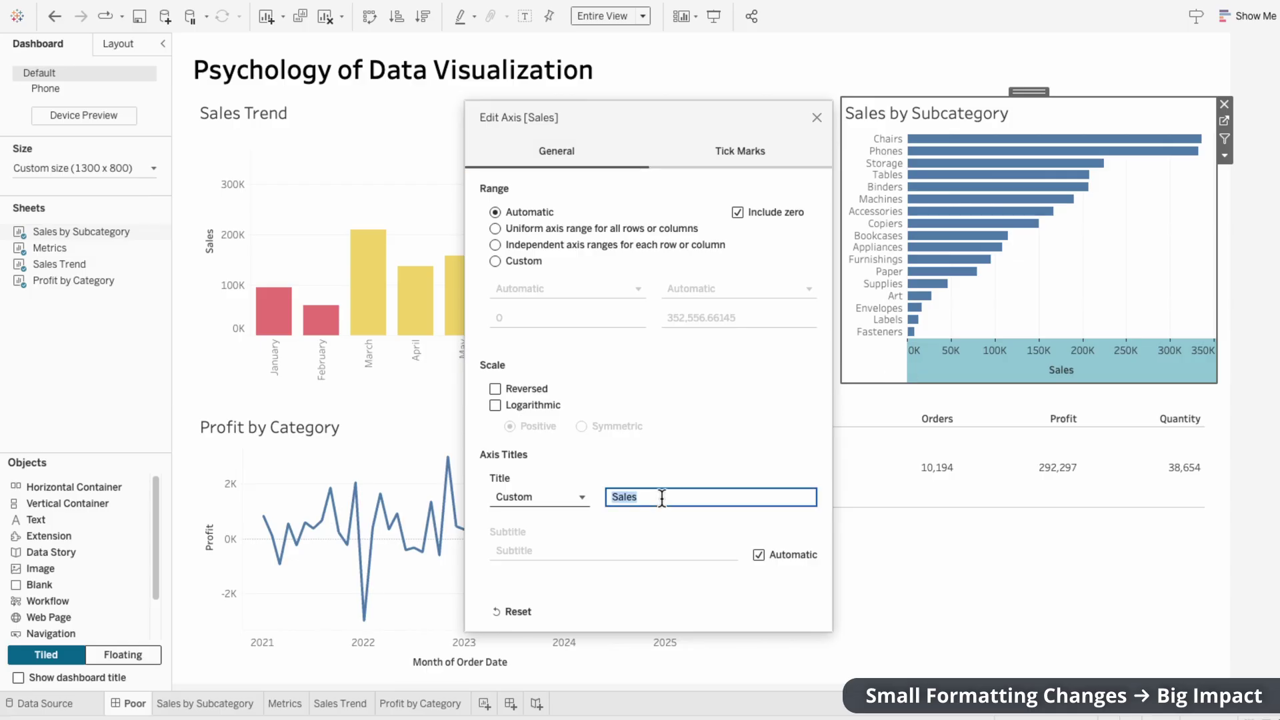
key("BackSpace")
left_click(819, 118)
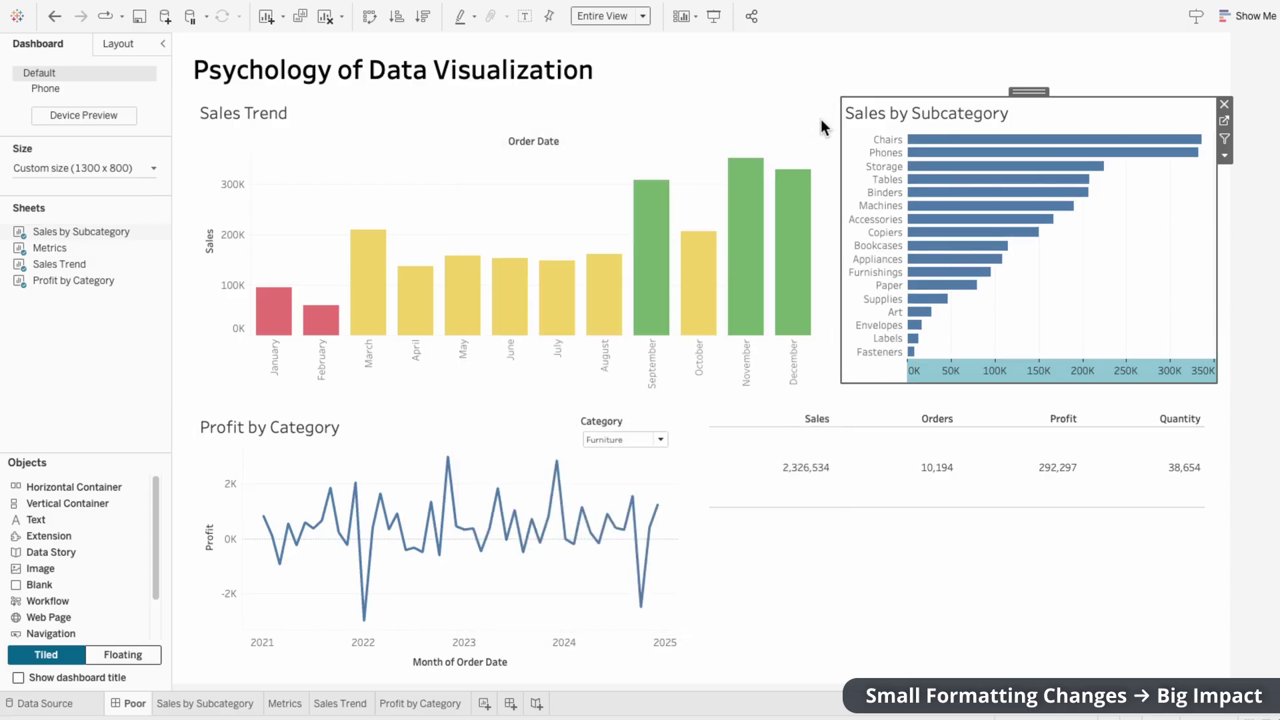
Hide the Order Date field label and clear the Sales Trend axis title.
left_click(596, 142)
right_click(596, 142)
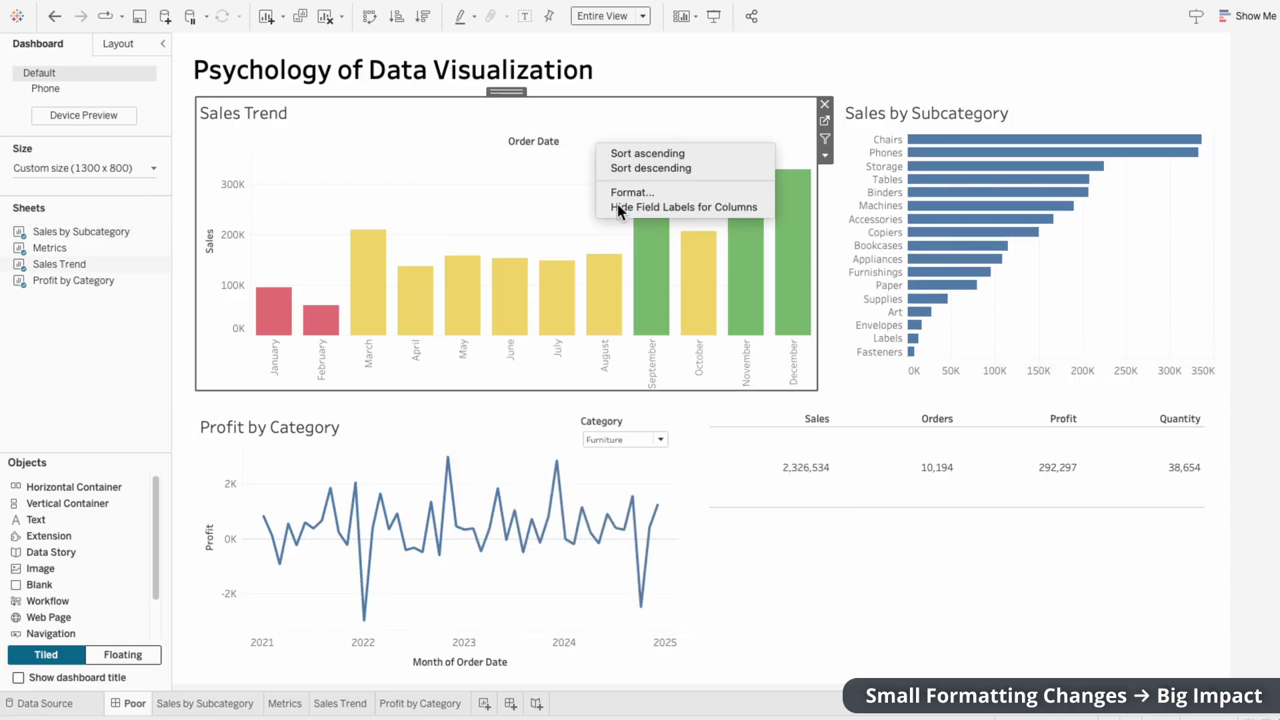
left_click(617, 207)
right_click(211, 245)
left_click(222, 254)
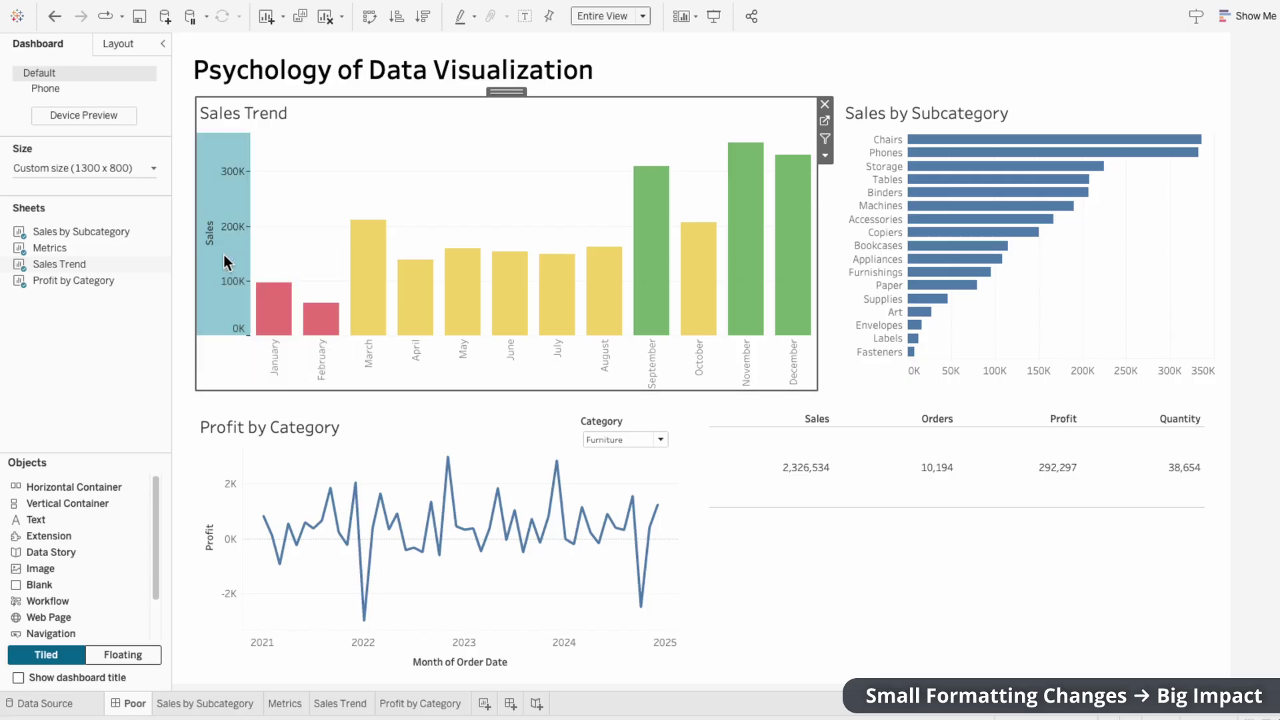
double_click(624, 498)
key("BackSpace")
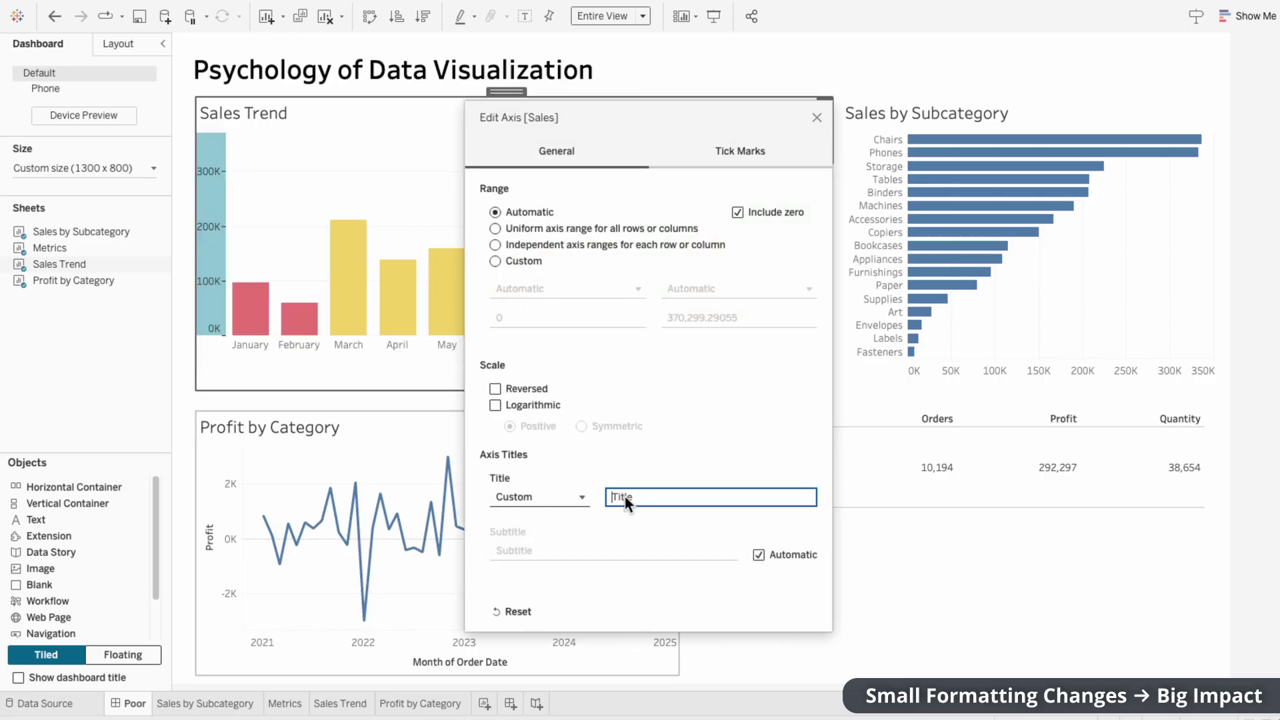
left_click(816, 118)
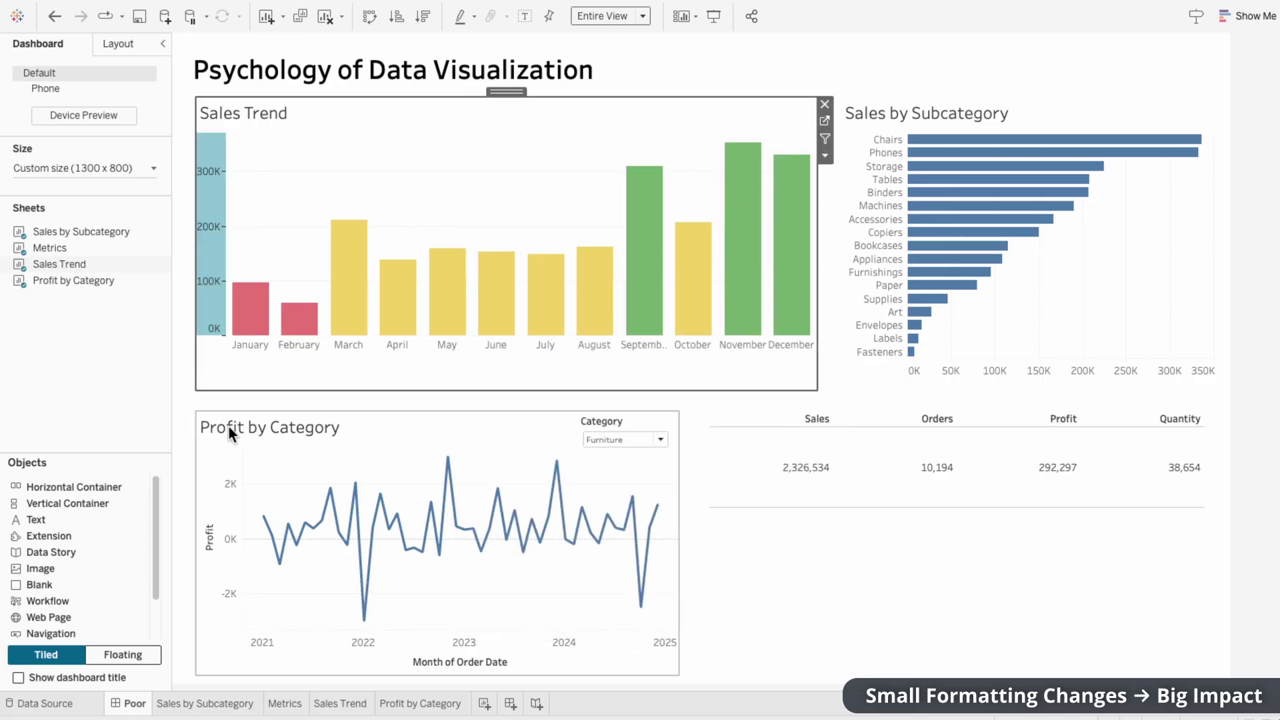
Remove the Profit axis title so it is blank.
right_click(224, 513)
left_click(238, 523)
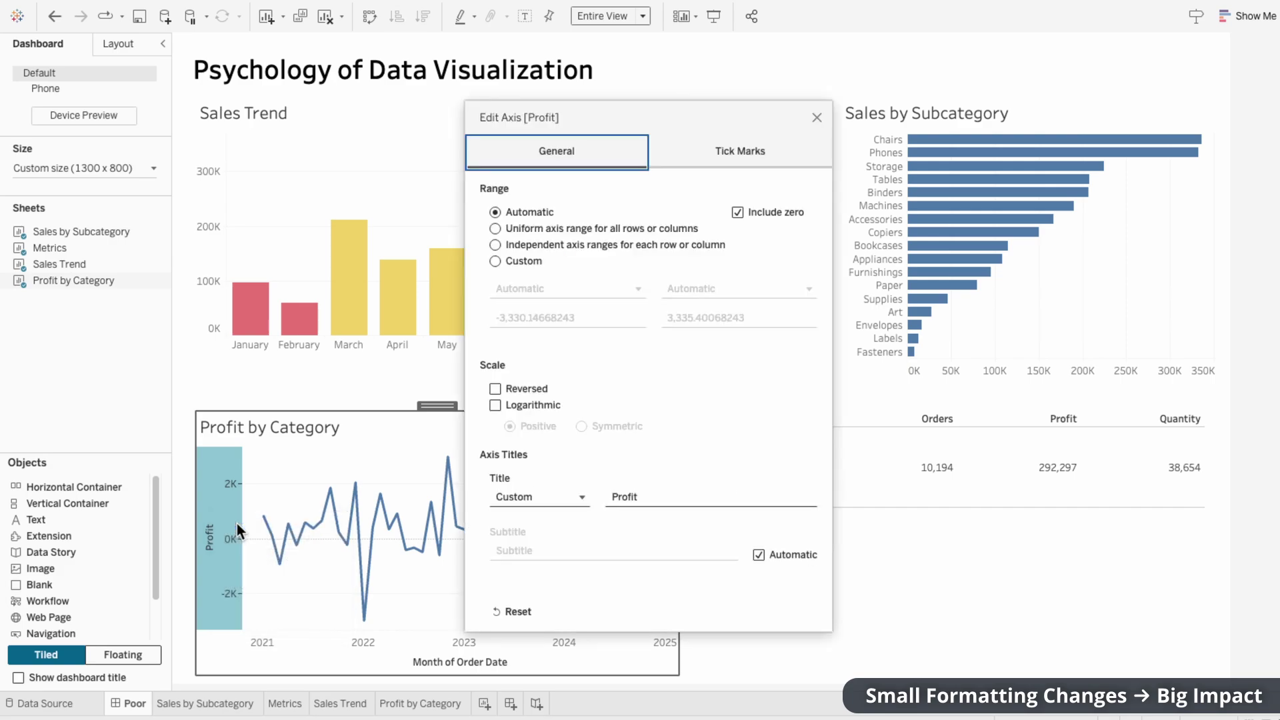
double_click(624, 495)
key("BackSpace")
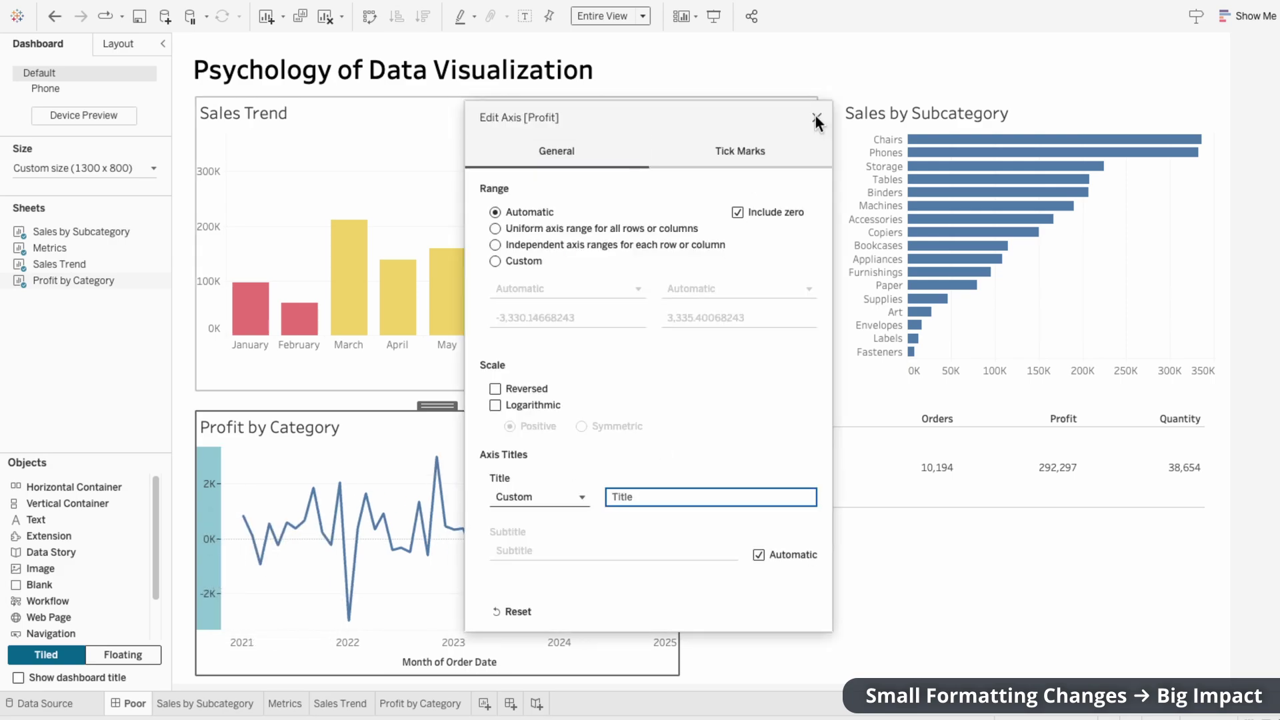
left_click(816, 117)
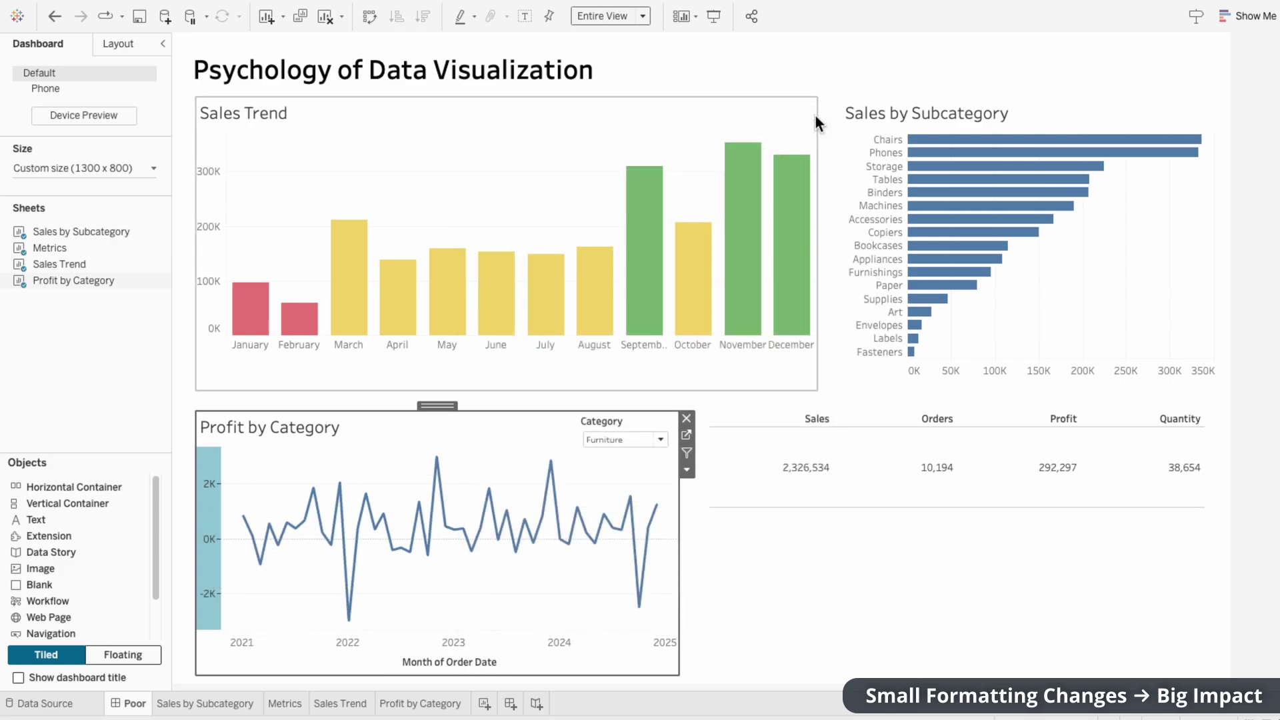
Format Sales Trend month headers as abbreviations (Jan, Feb) and shrink the header so bars grow taller.
right_click(630, 347)
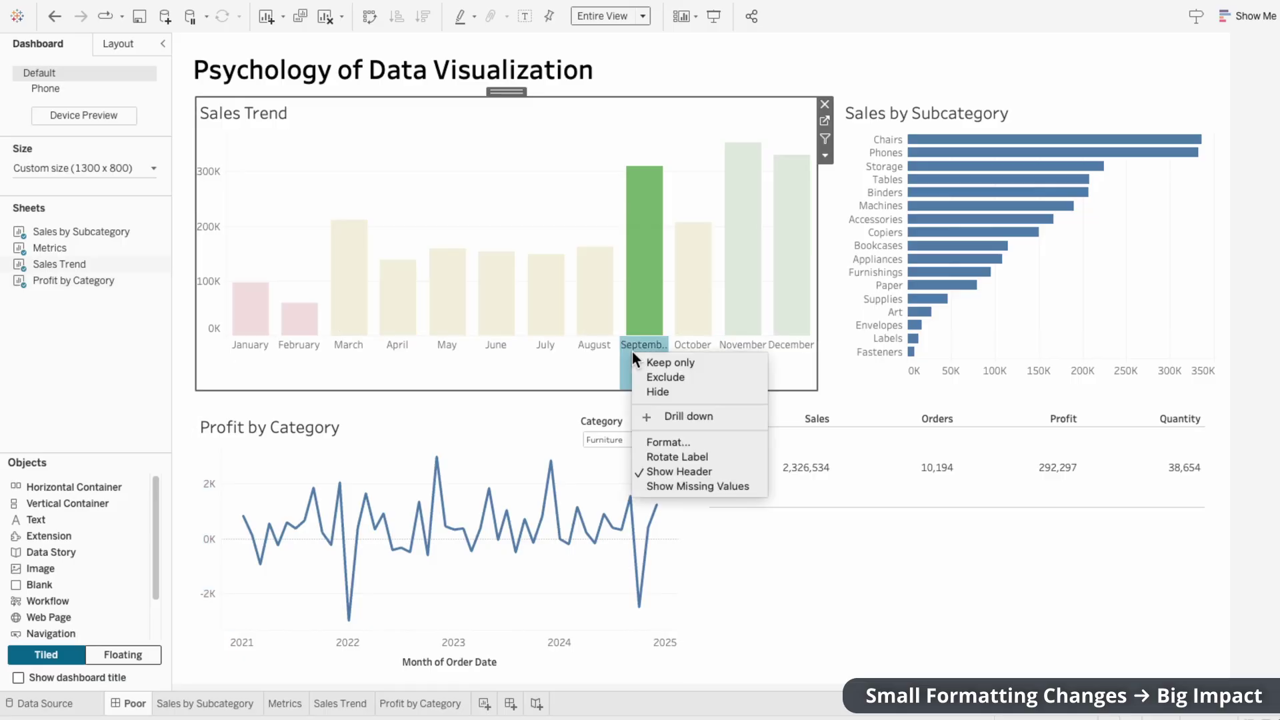
left_click(648, 444)
left_click(115, 218)
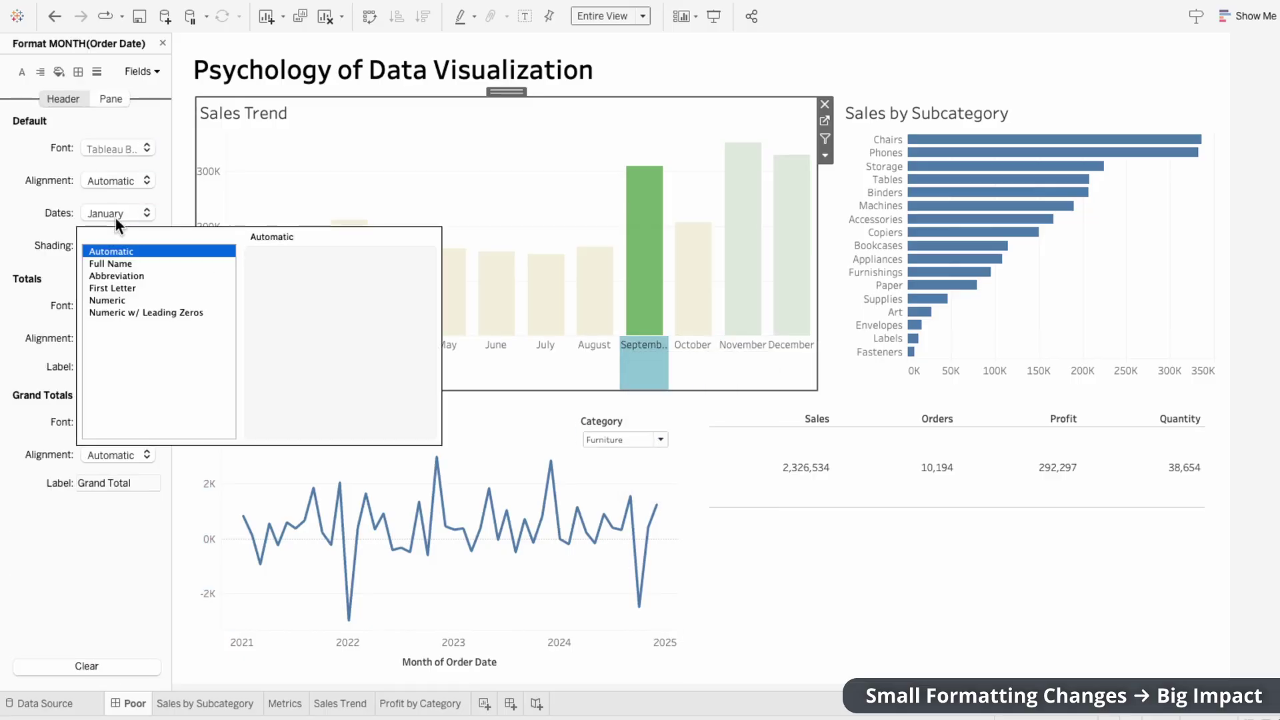
left_click(125, 275)
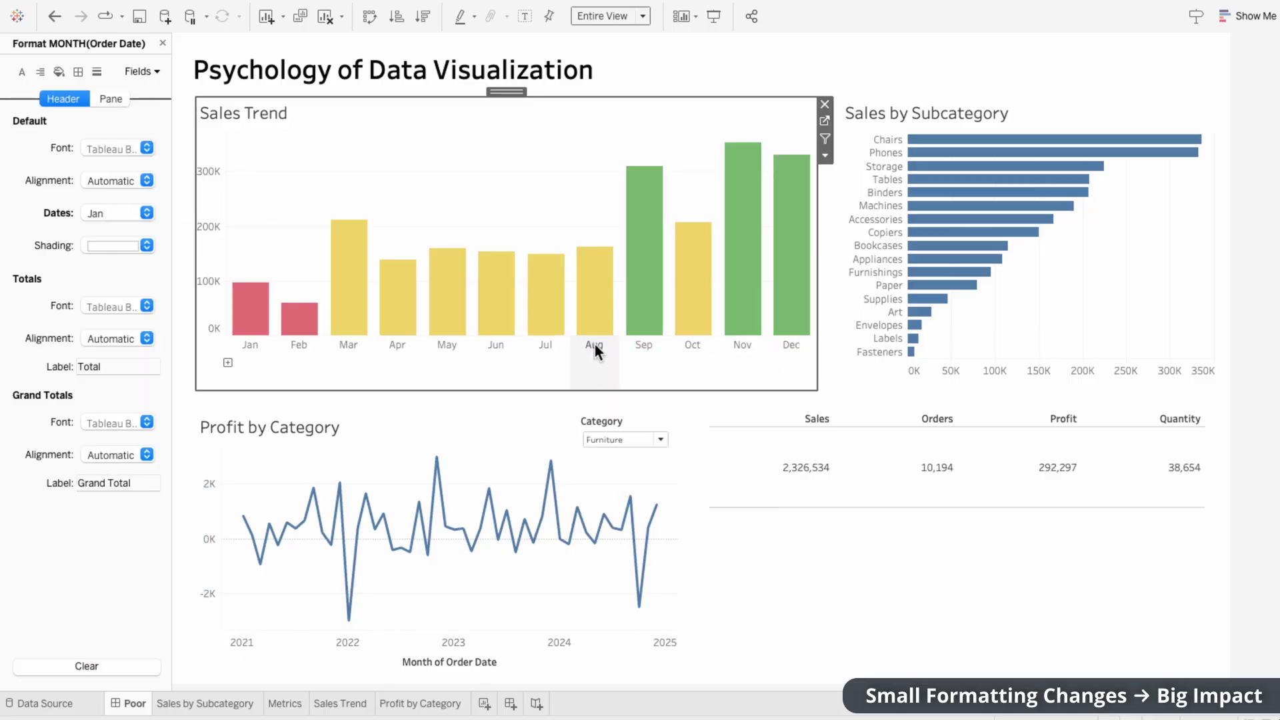
left_click_drag(596, 339, 595, 365)
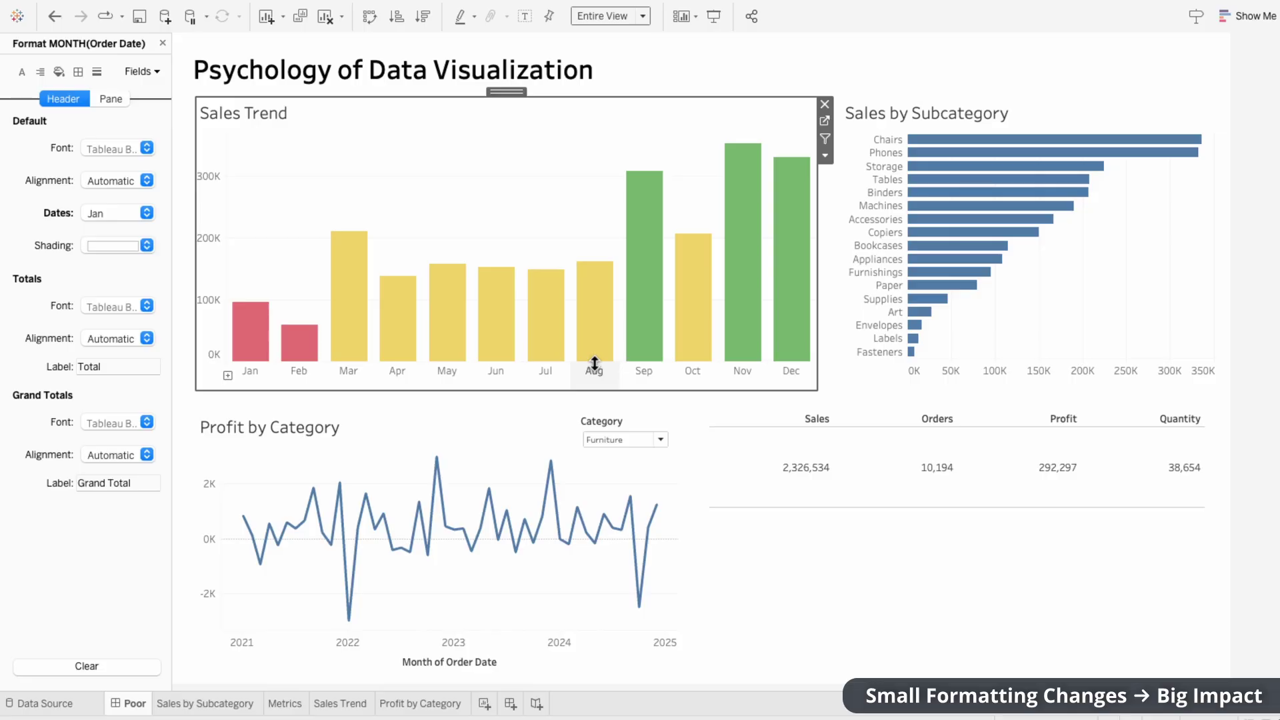
Move the metrics table to the top left of the dashboard and widen it.
left_click(869, 466)
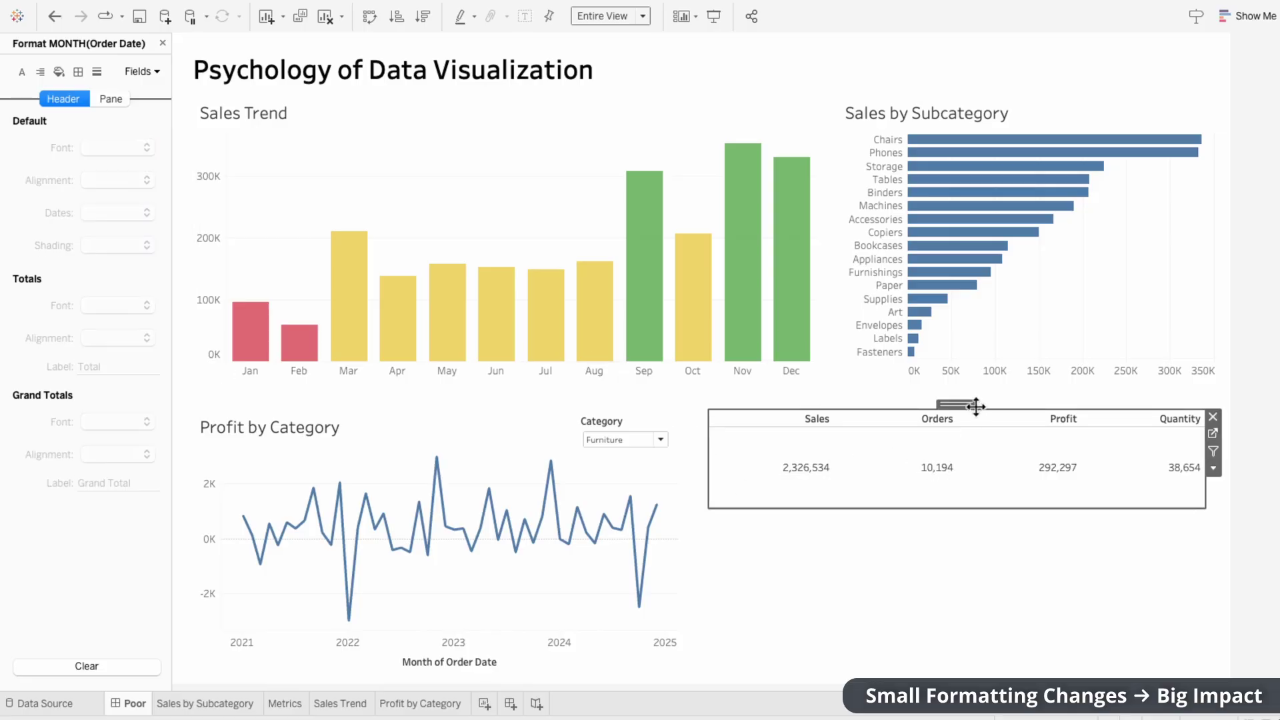
left_click_drag(976, 406, 467, 102)
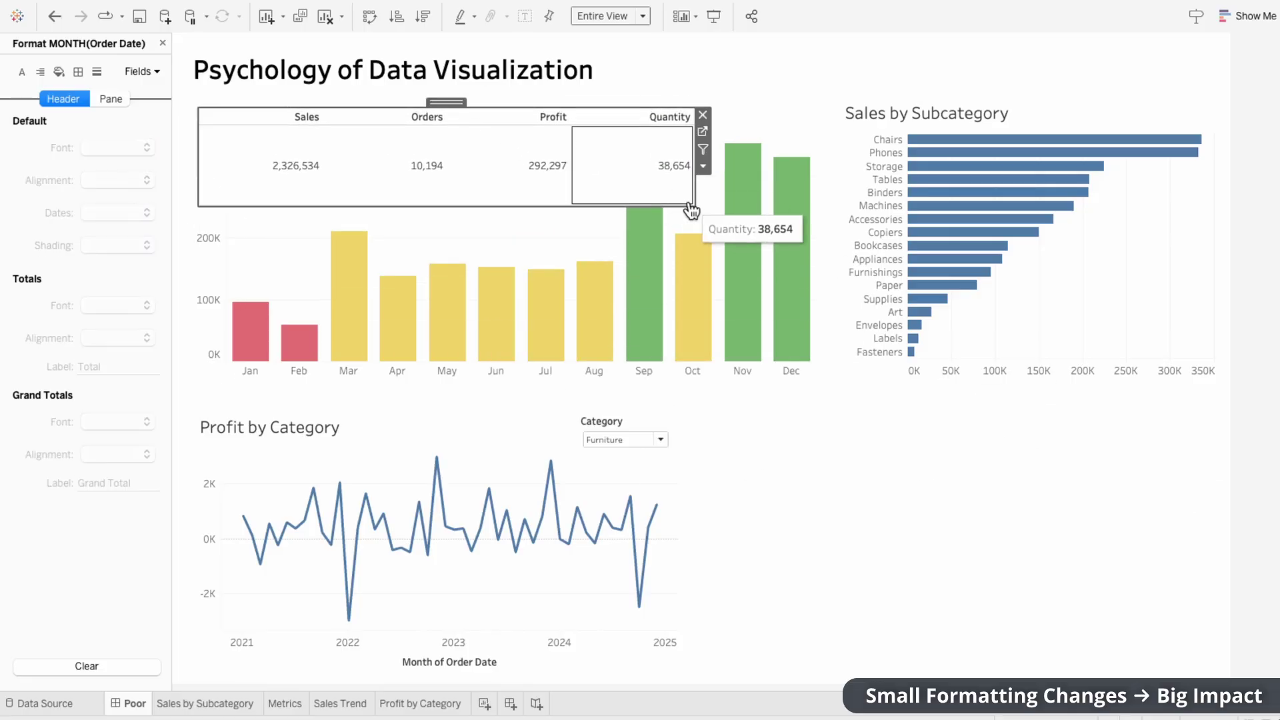
left_click_drag(691, 211, 778, 206)
Put Sales by Subcategory lower right, Profit by Category upper right, and the Category filter top right.
left_click(928, 112)
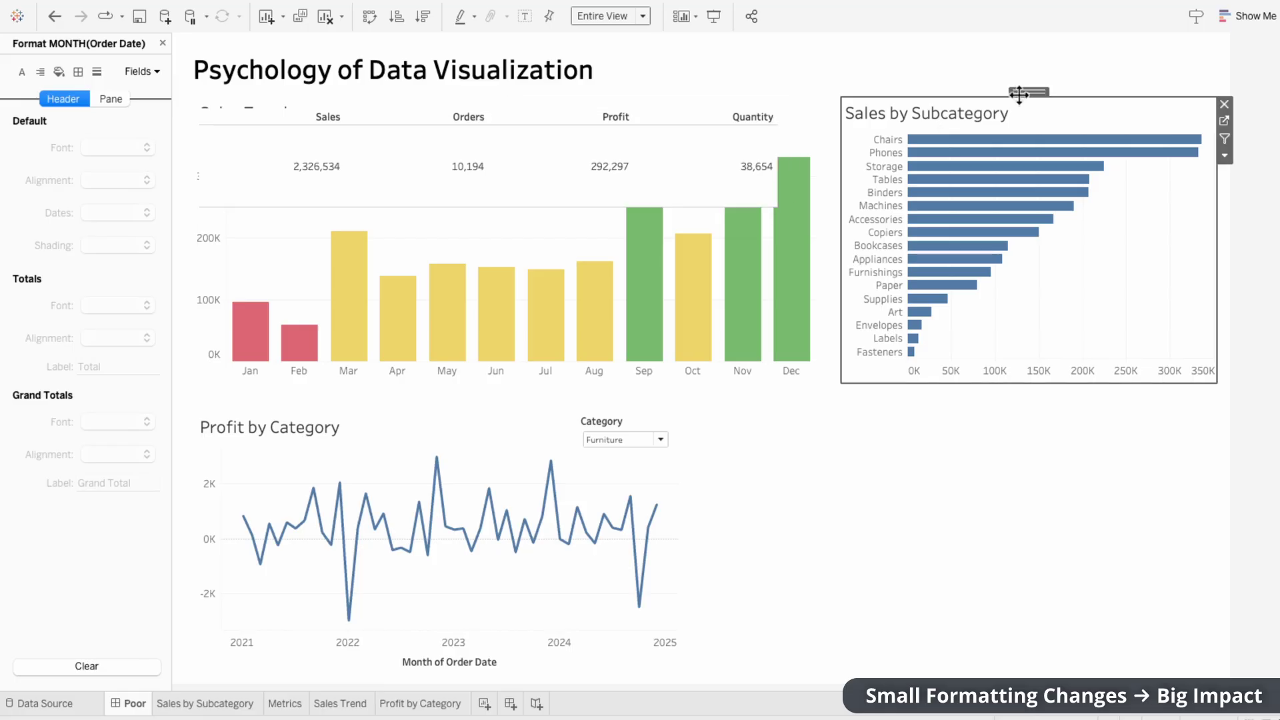
left_click_drag(1019, 94, 998, 376)
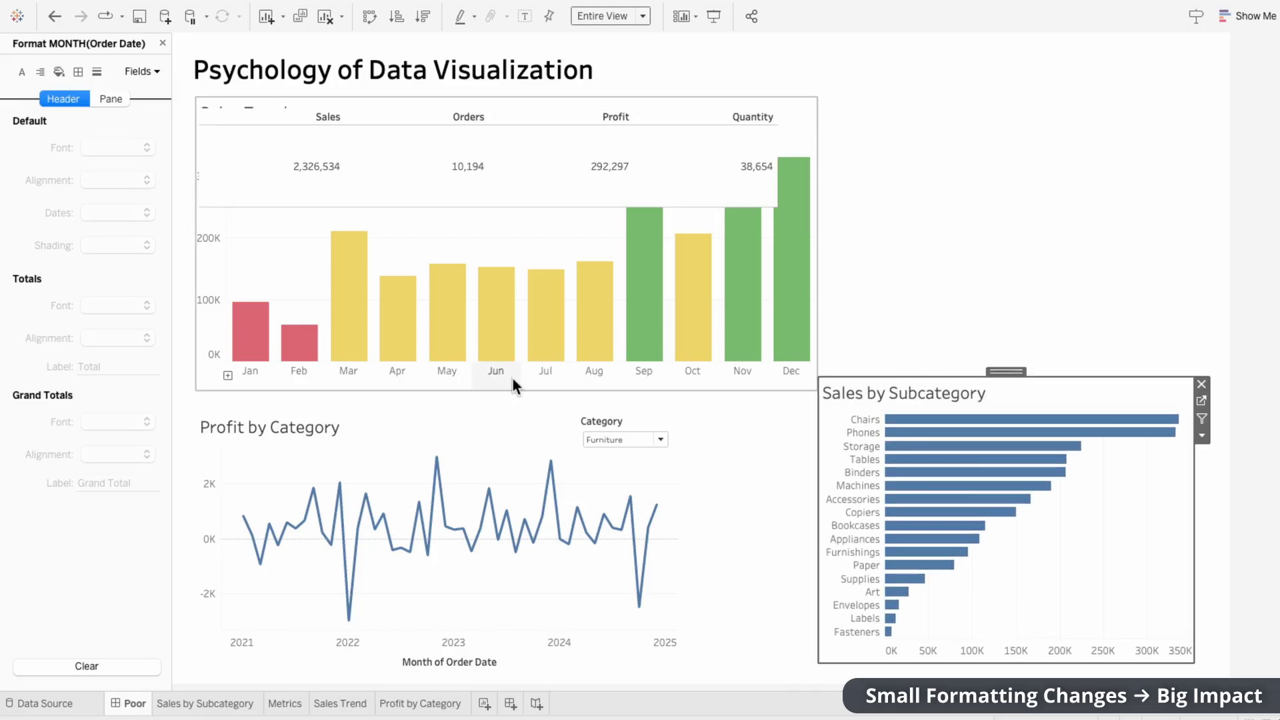
left_click(337, 435)
left_click_drag(434, 403, 811, 363)
left_click(624, 430)
left_click_drag(628, 409, 1155, 88)
Place Sales Trend below the metrics row, make it taller, and show horizontal month labels.
left_click(584, 218)
left_click_drag(512, 87, 501, 214)
left_click_drag(808, 514, 774, 661)
right_click(753, 606)
left_click(770, 564)
left_click(745, 605)
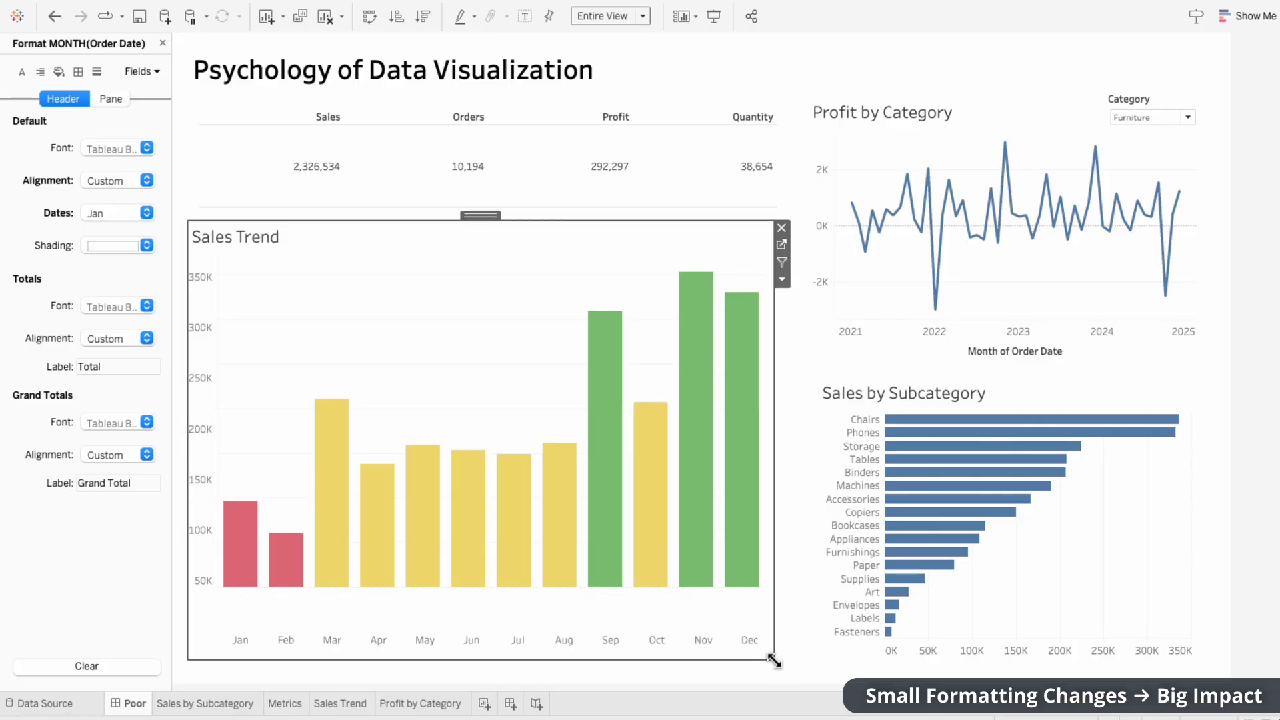
left_click_drag(188, 222, 201, 222)
Centre the Sales Trend title.
right_click(250, 242)
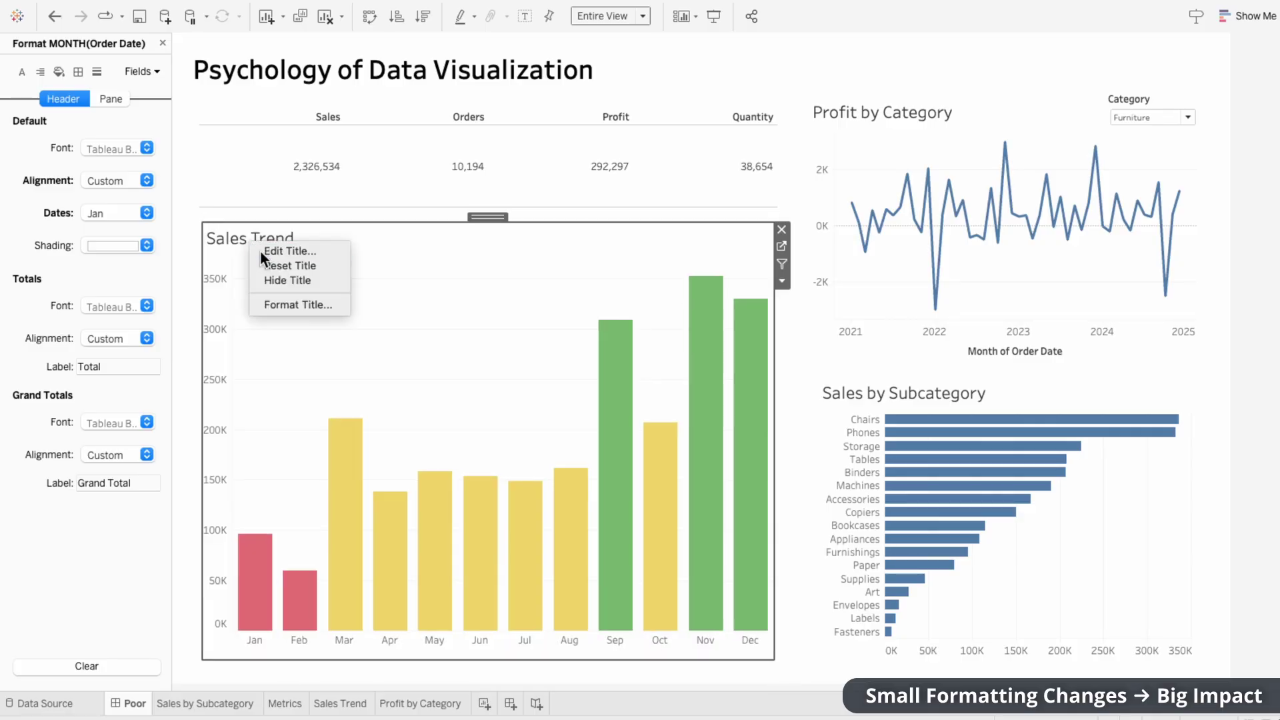
left_click(280, 251)
left_click(680, 234)
left_click(766, 440)
Extend Sales by Subcategory upward and shorten the Profit by Category chart.
left_click(819, 380)
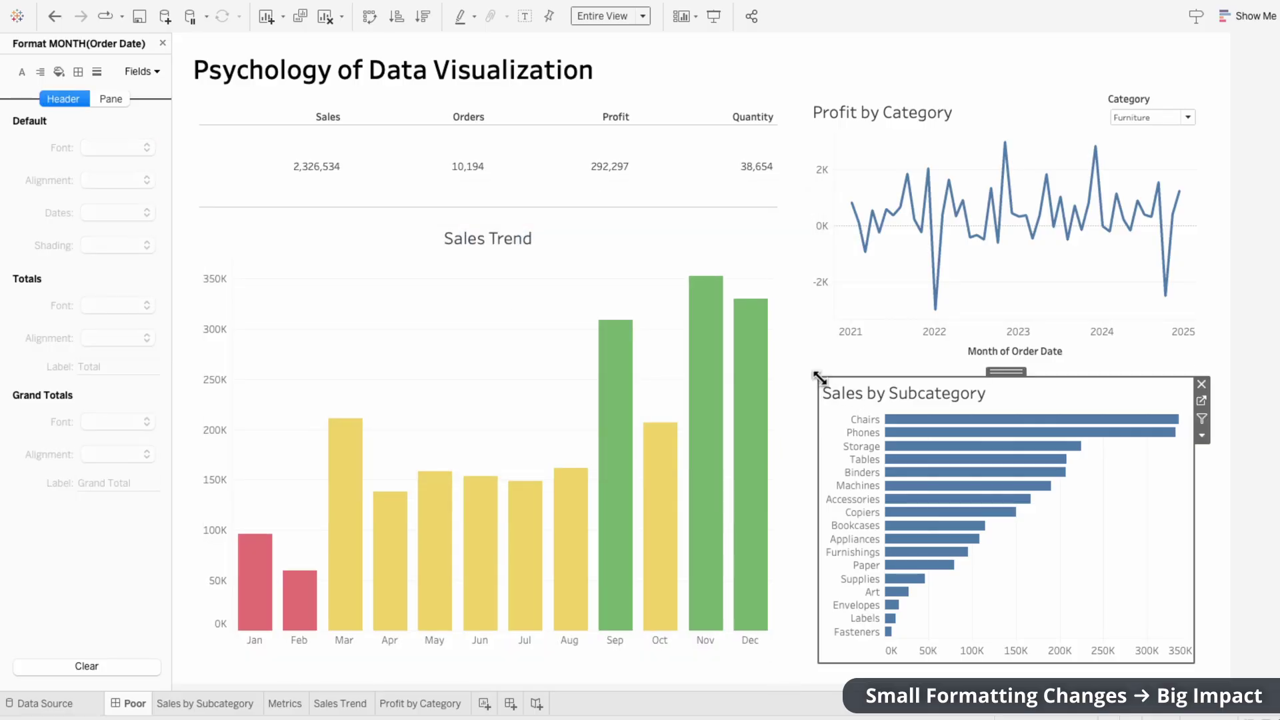
left_click_drag(819, 380, 820, 366)
left_click(1198, 287)
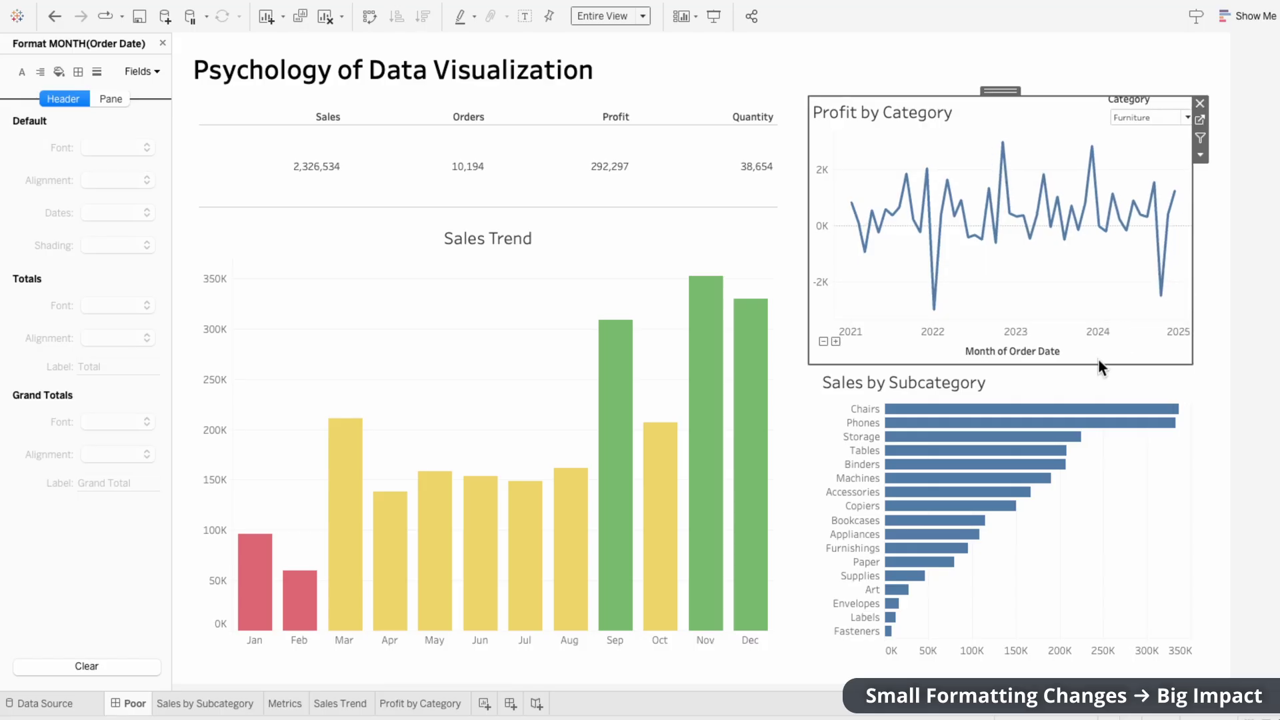
left_click_drag(1098, 366, 1102, 340)
left_click(1245, 244)
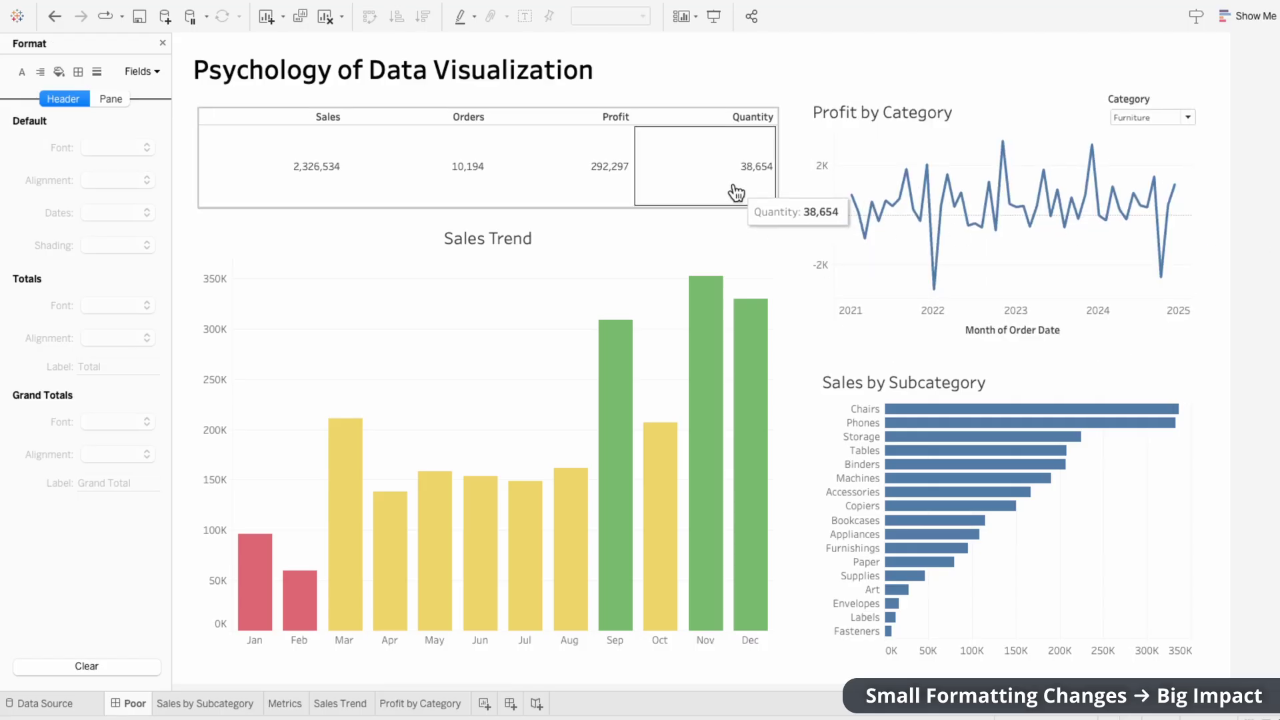
On the Metrics sheet, format Sales as custom currency shown in millions (M).
left_click(285, 703)
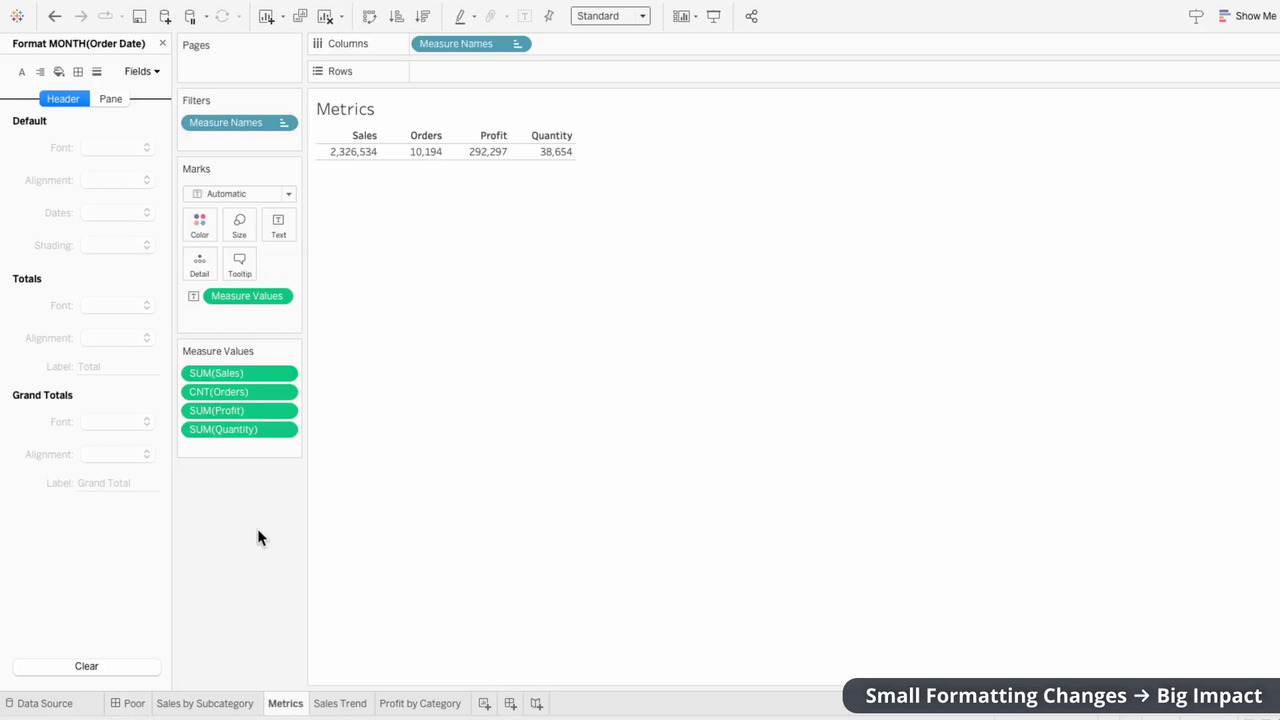
left_click(164, 44)
right_click(218, 374)
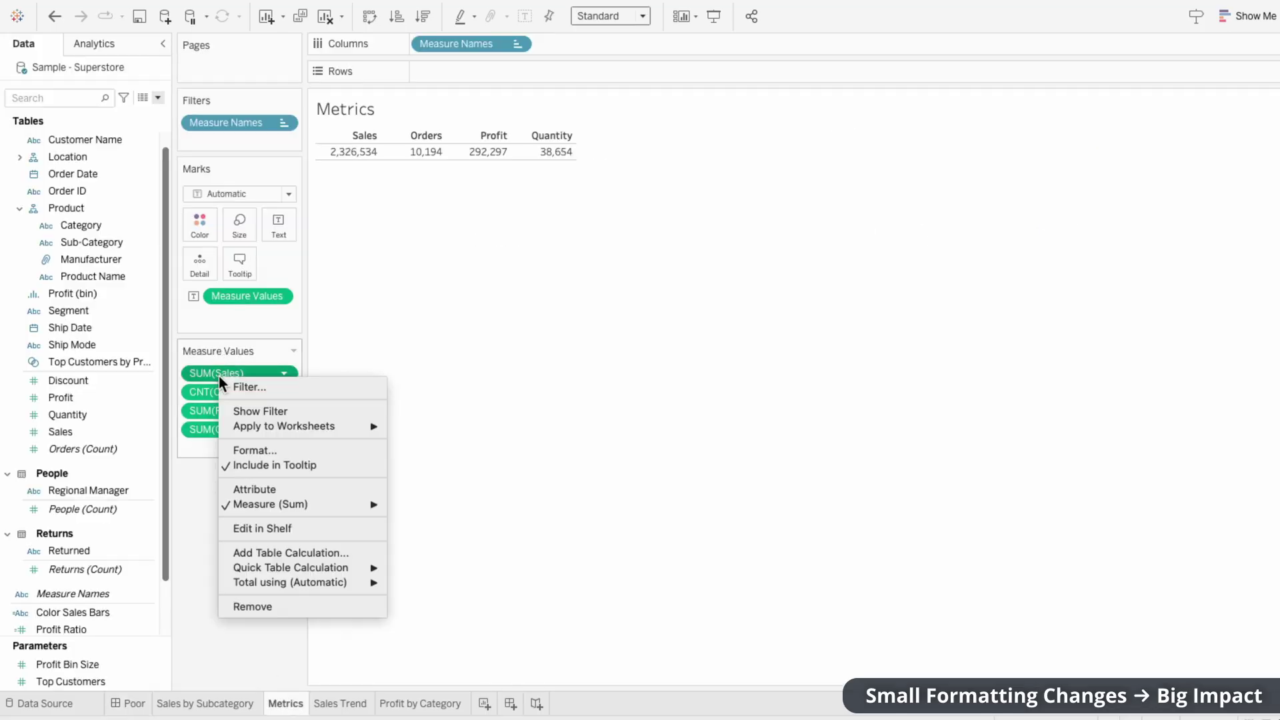
left_click(235, 450)
left_click(107, 148)
left_click(112, 235)
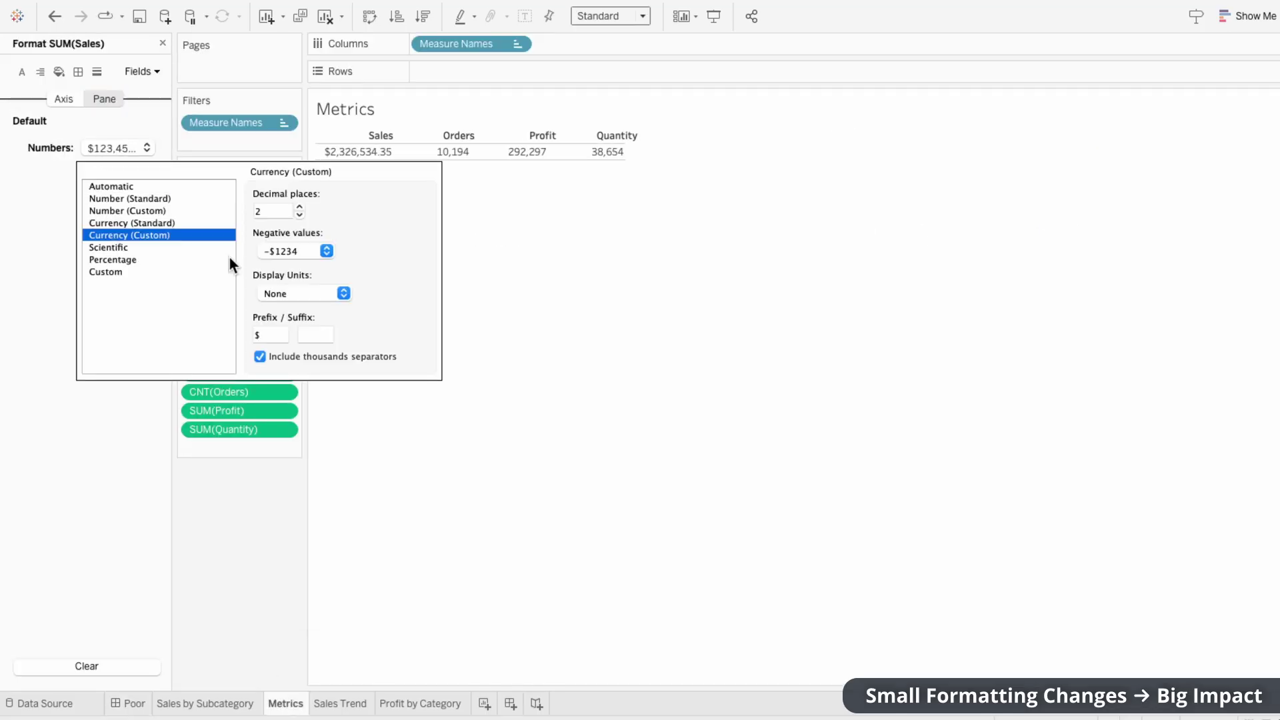
left_click(281, 295)
left_click(281, 310)
left_click(218, 454)
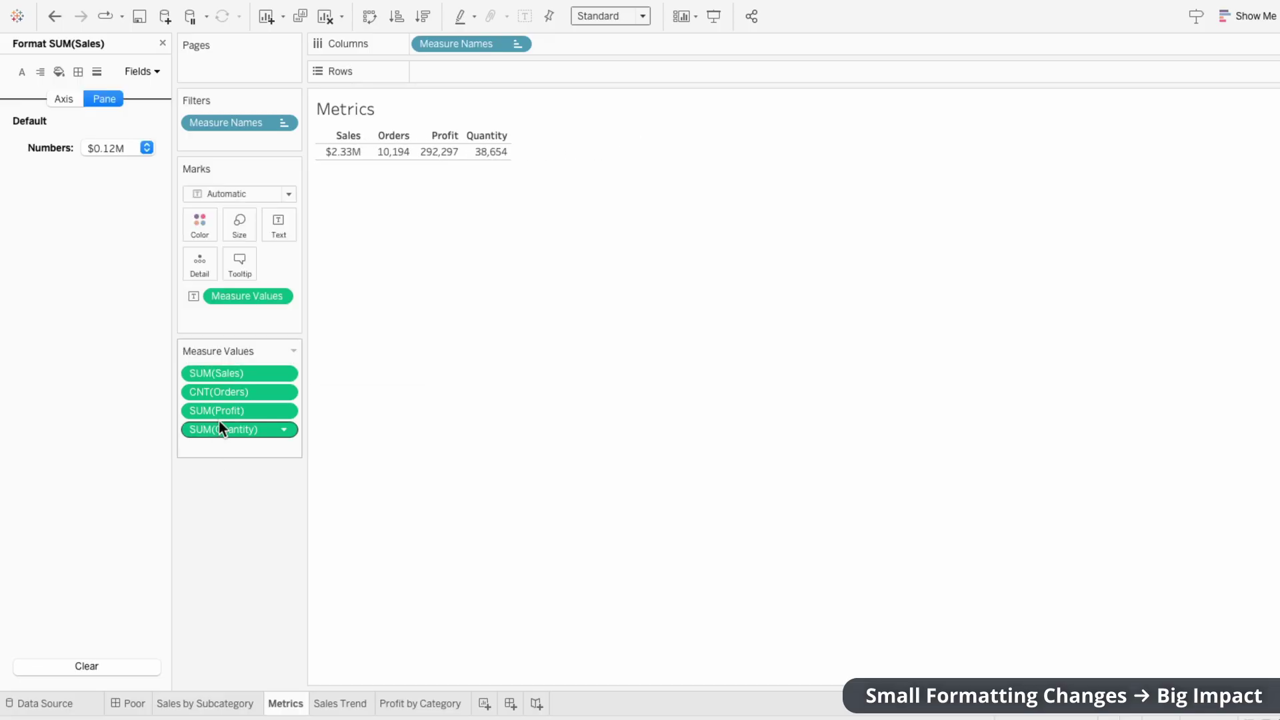
Format Profit as custom currency with 0 decimal places.
left_click(221, 411)
left_click(110, 147)
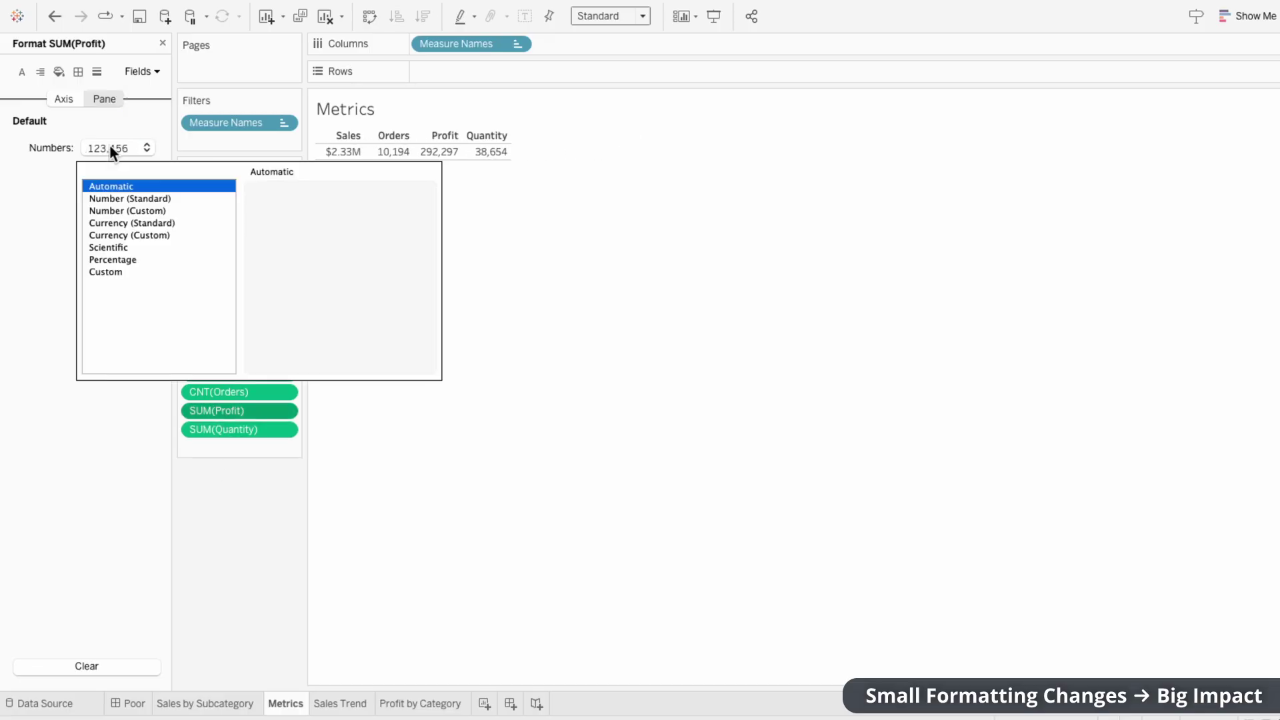
left_click(115, 236)
left_click(298, 215)
left_click(299, 215)
left_click(466, 287)
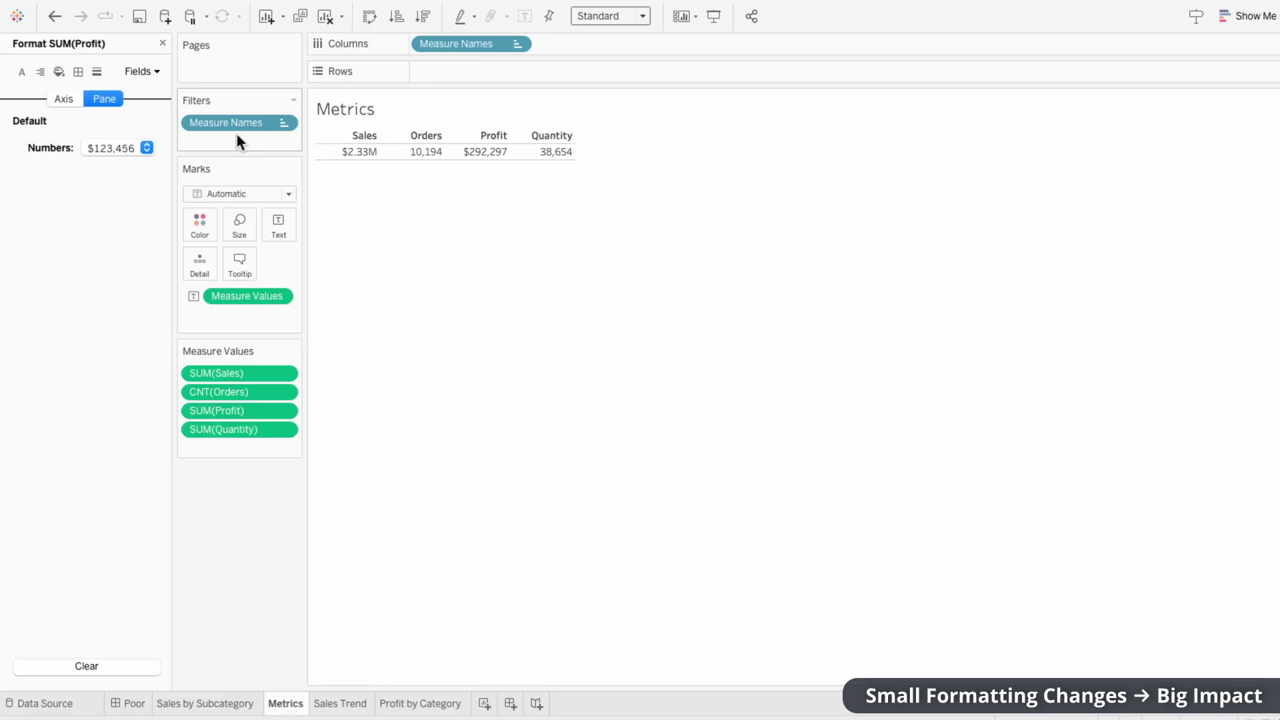
left_click(162, 43)
Set the column header font to size 12 and centre the headers horizontally.
left_click(356, 135)
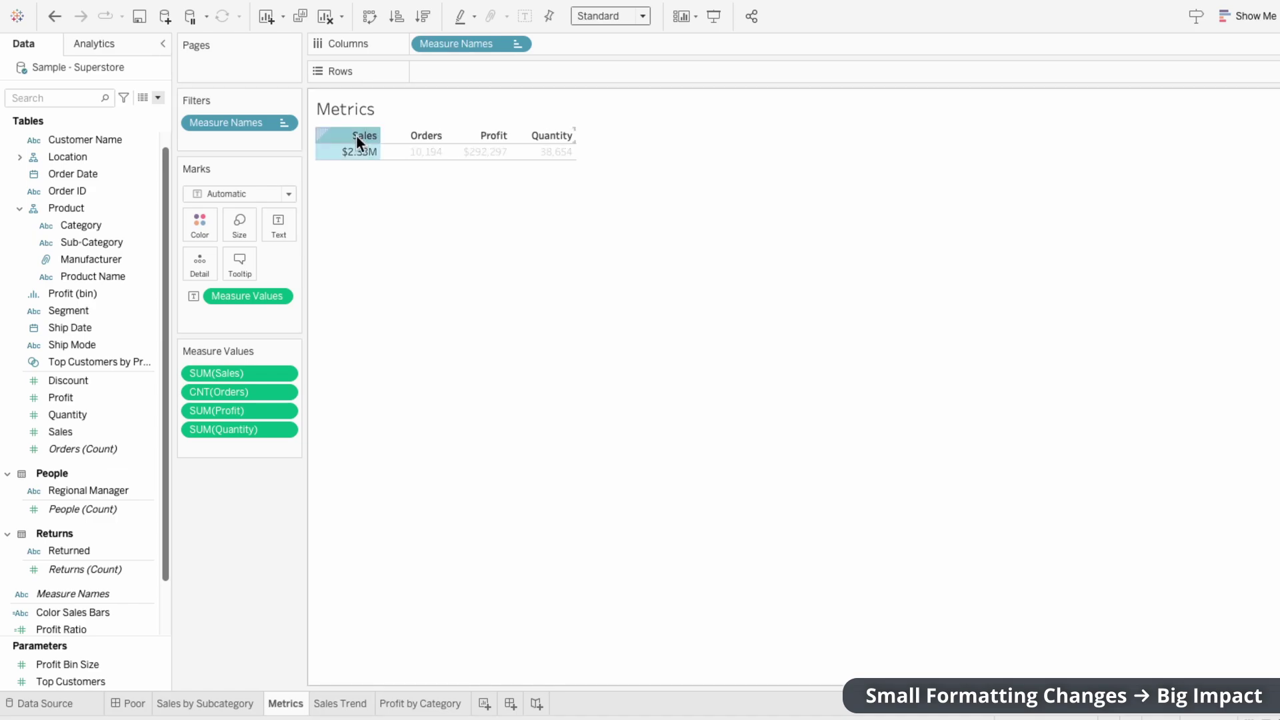
right_click(356, 134)
left_click(378, 196)
left_click(109, 149)
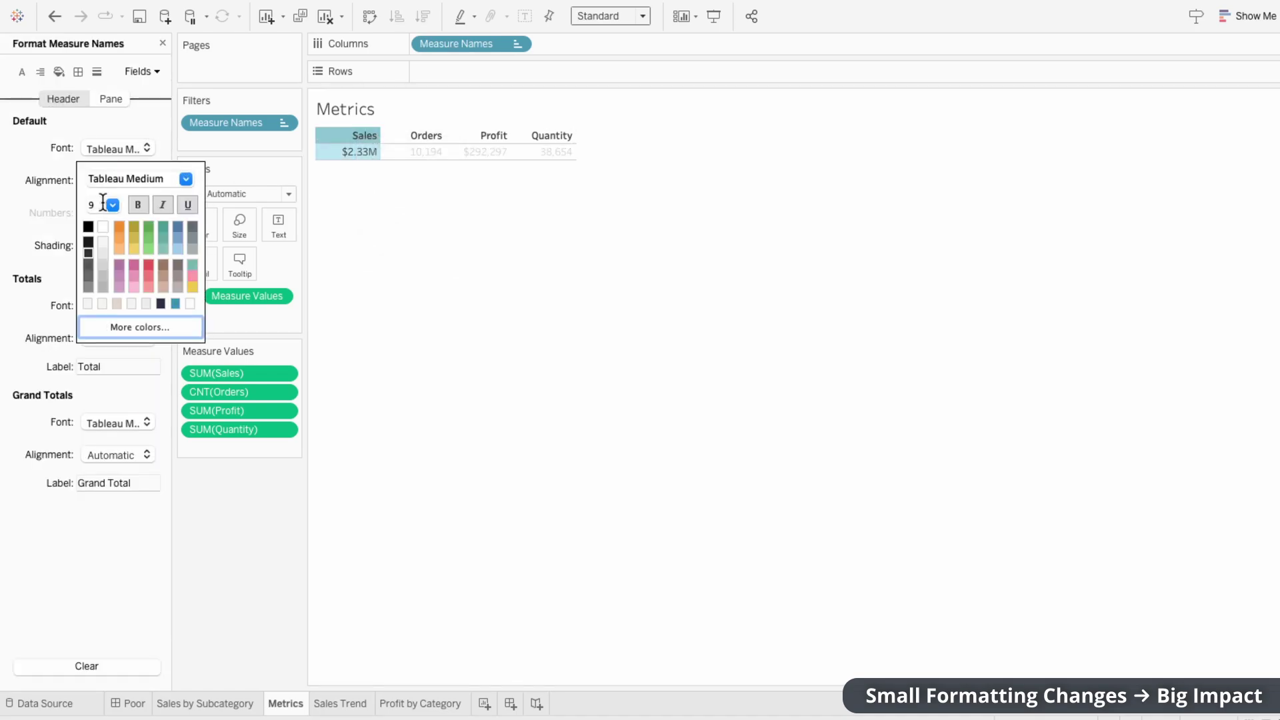
left_click(103, 203)
left_click(106, 257)
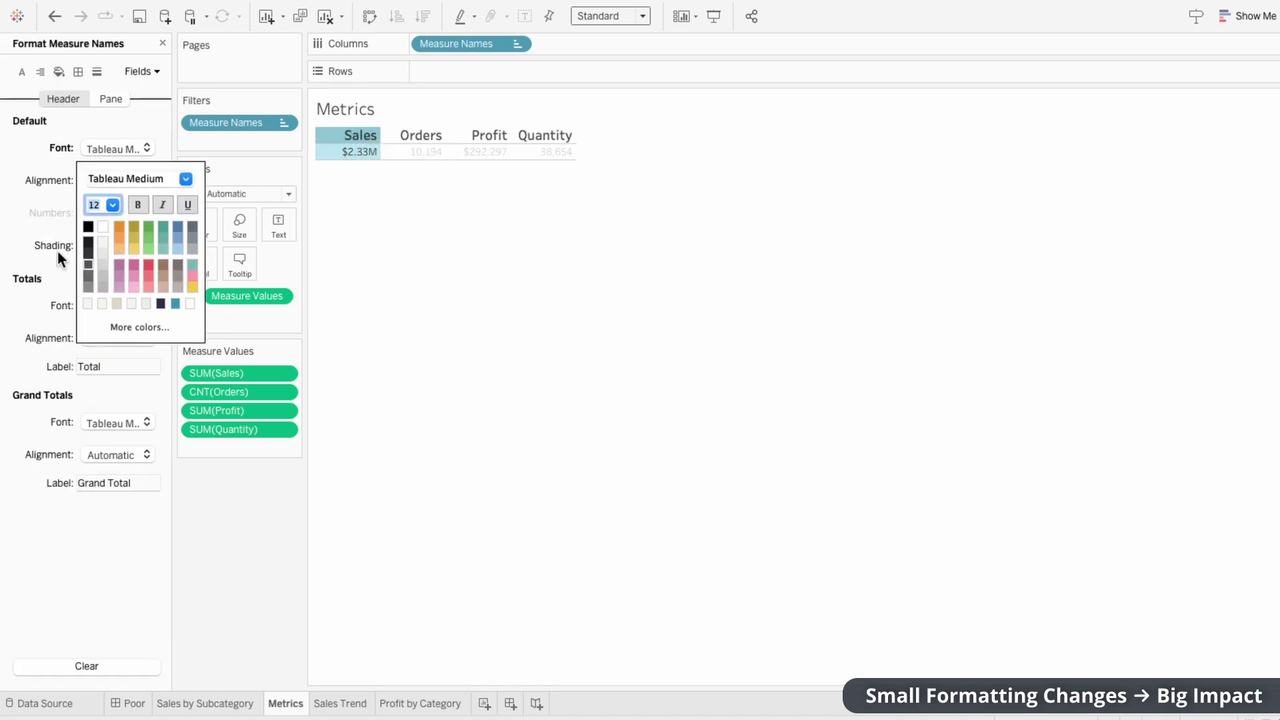
left_click(117, 180)
left_click(120, 259)
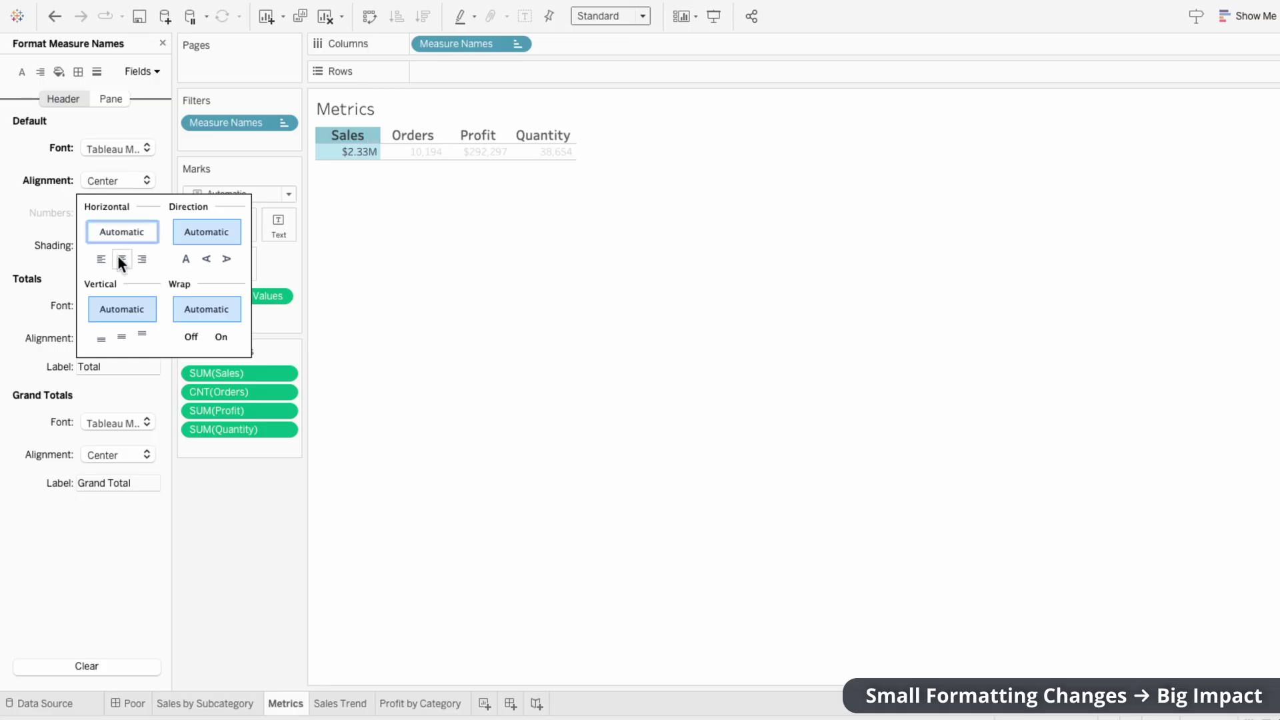
left_click(358, 257)
Set the row divider to None.
left_click(79, 73)
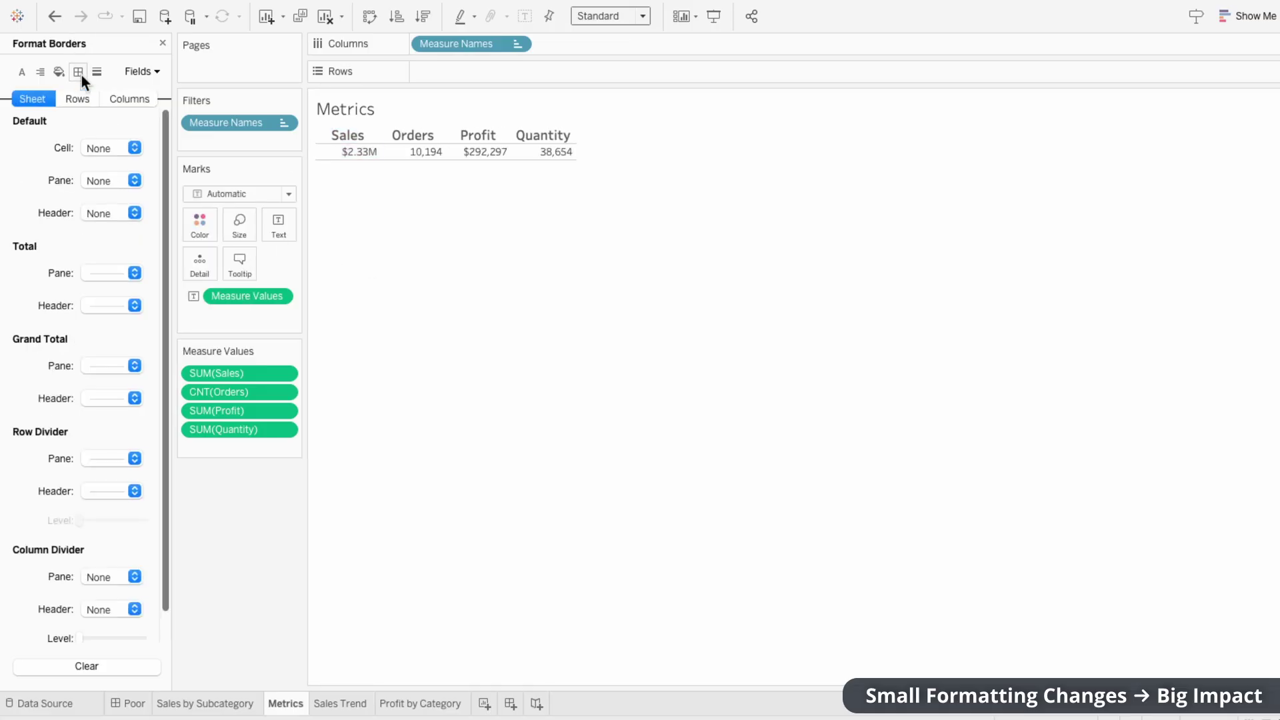
left_click(93, 460)
left_click(94, 480)
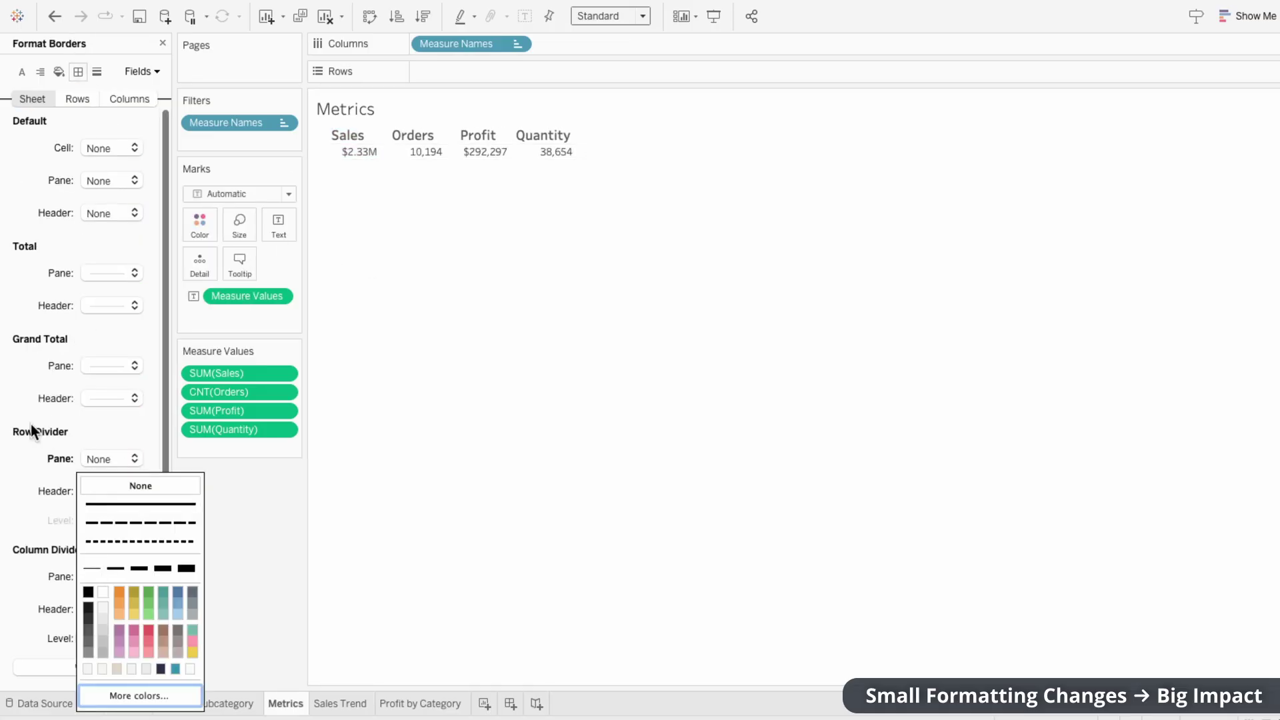
Enlarge the metric value labels to 18 pt in Tableau Regular font.
left_click(281, 228)
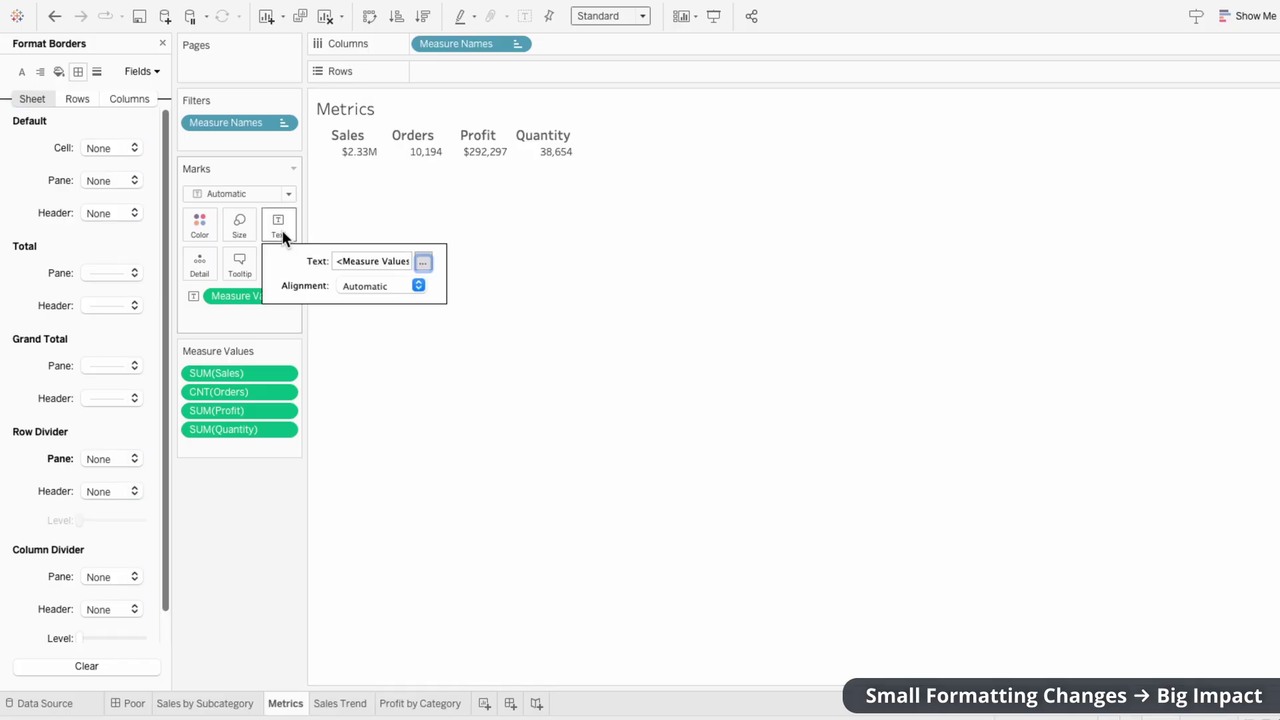
left_click(423, 262)
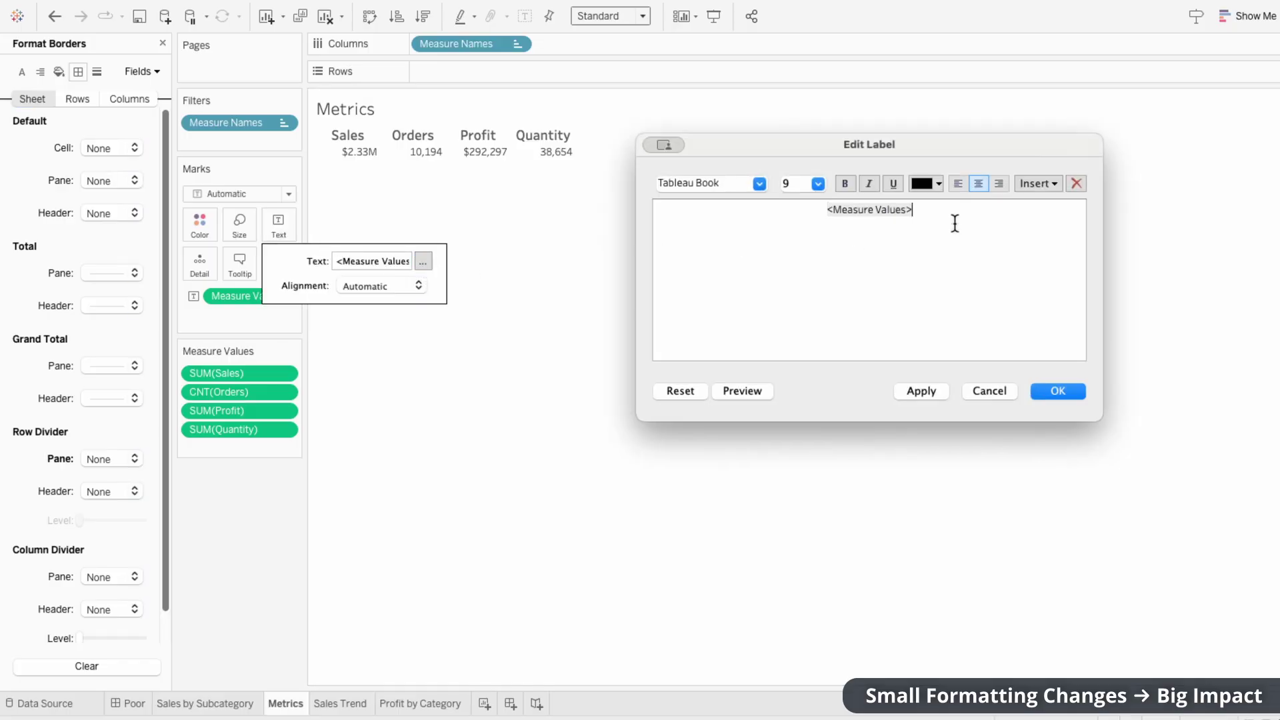
left_click(818, 184)
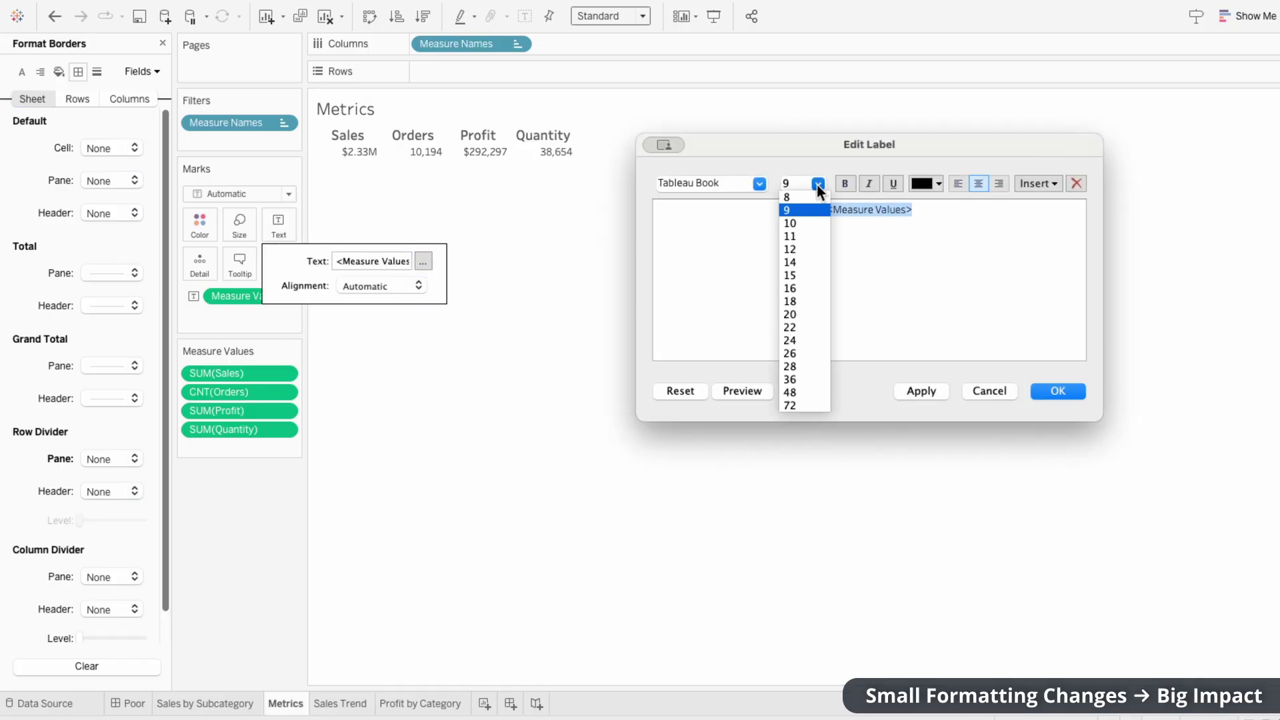
left_click(808, 298)
left_click(759, 184)
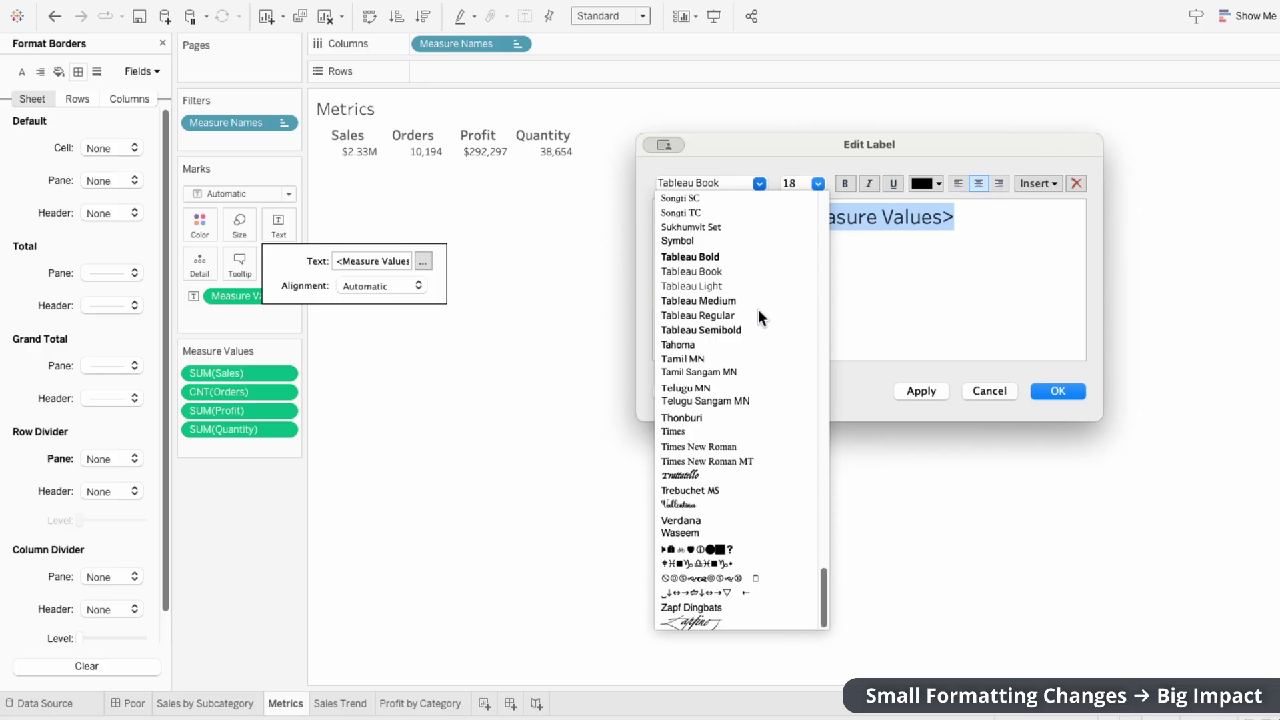
left_click(759, 314)
left_click(1074, 392)
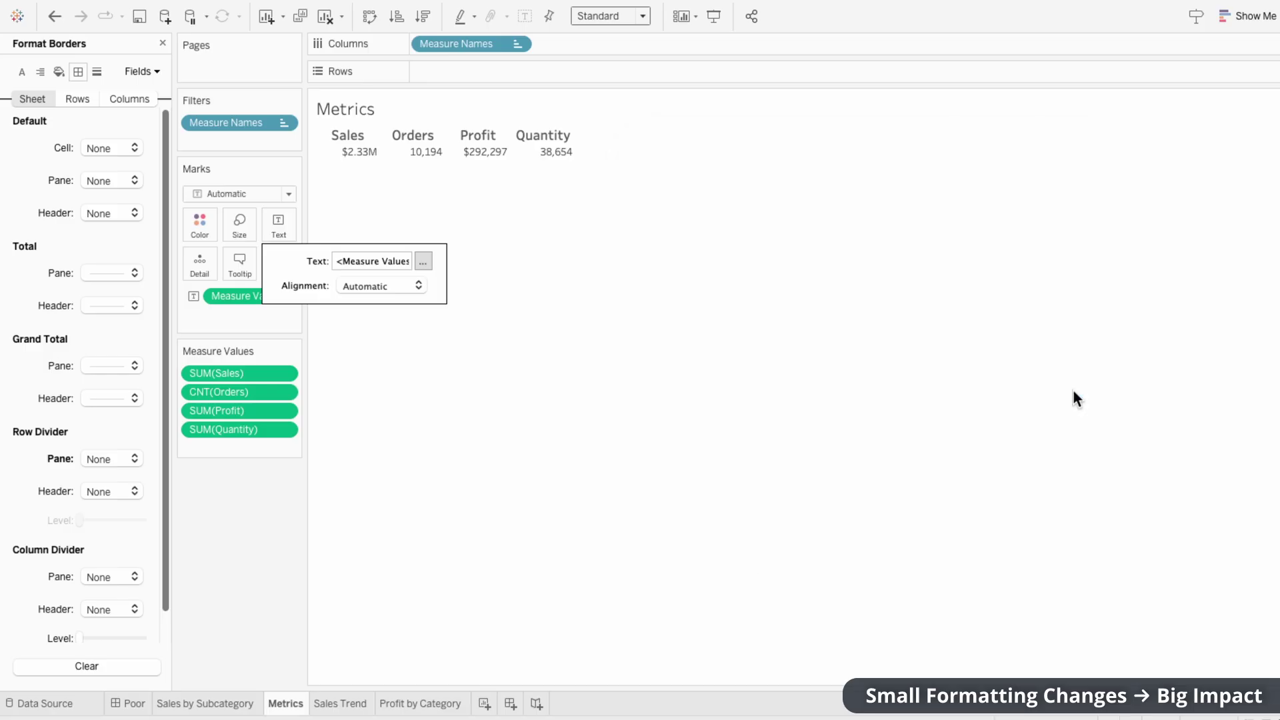
left_click(707, 438)
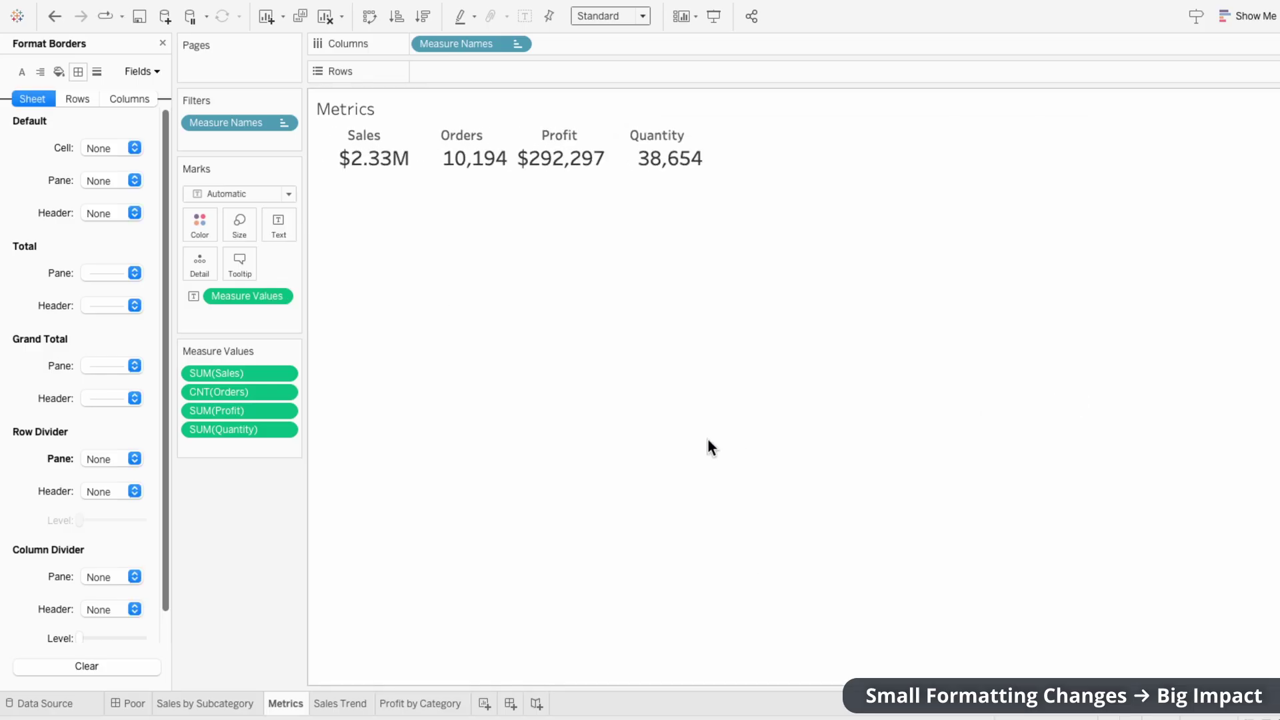
Centre-align the metric value labels.
left_click(280, 227)
left_click(364, 284)
left_click(378, 365)
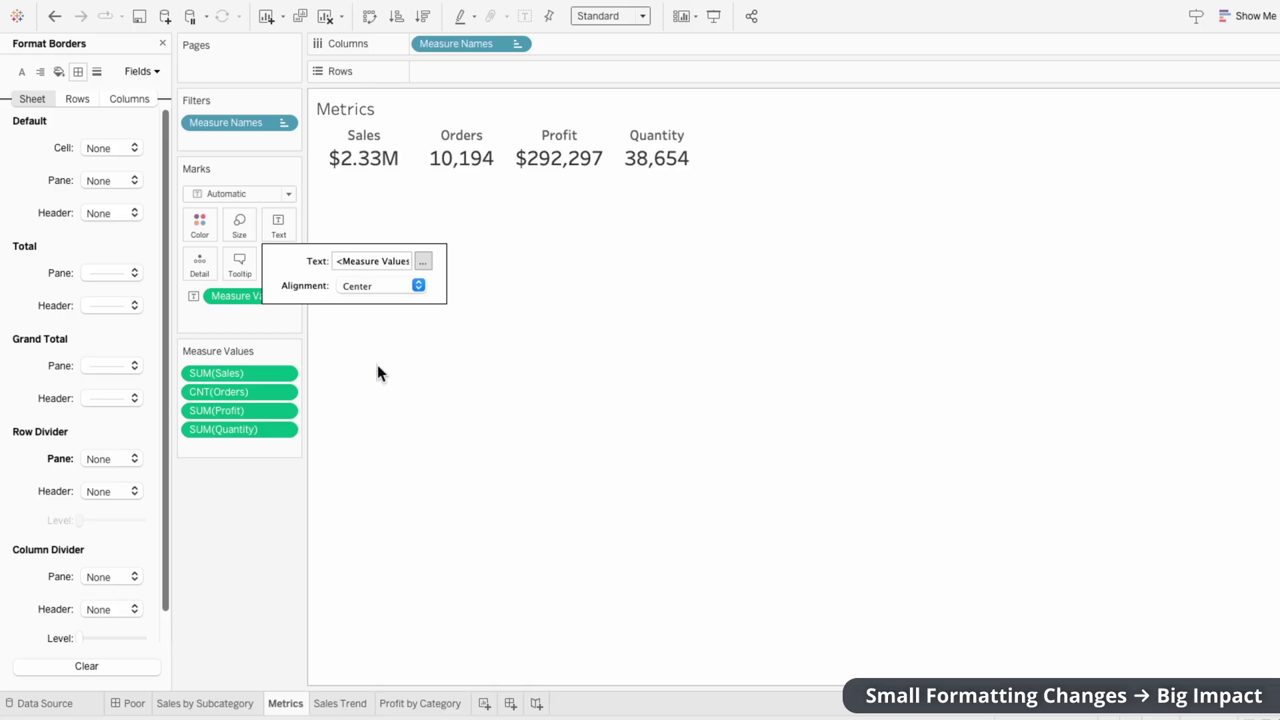
left_click(442, 430)
Open the Poor dashboard and select its title.
left_click(142, 702)
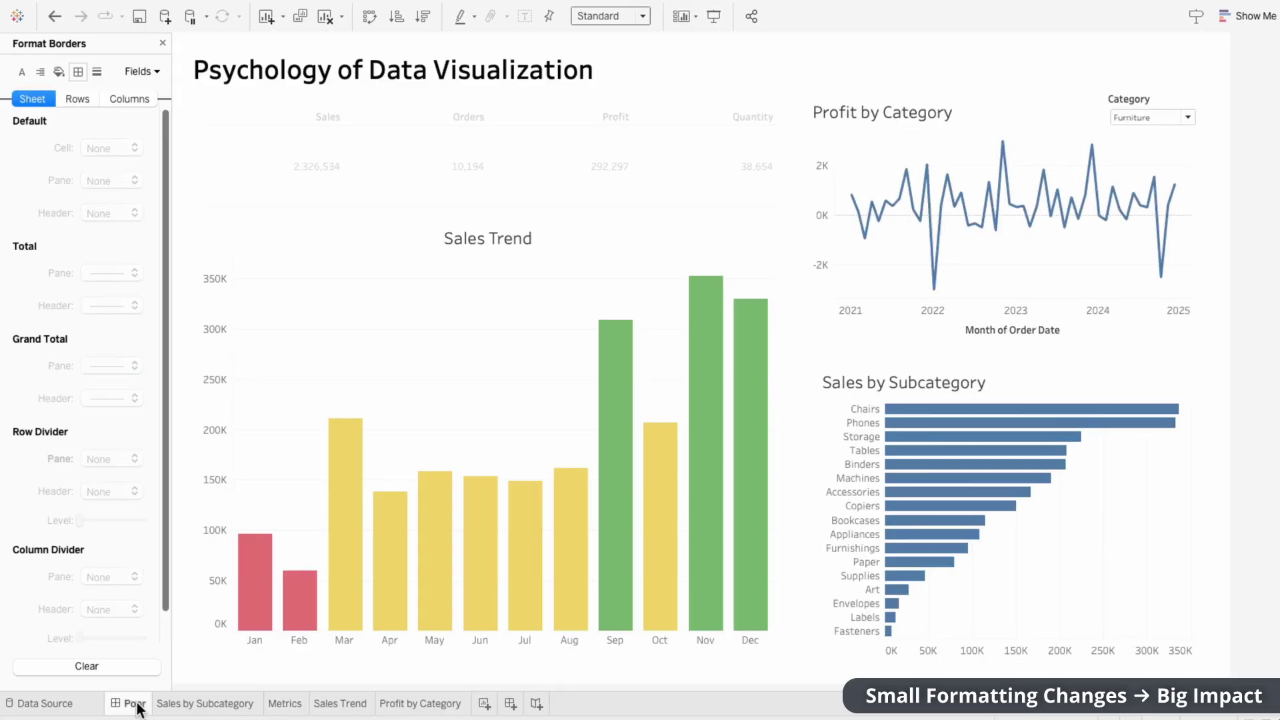
left_click(400, 163)
left_click(421, 182)
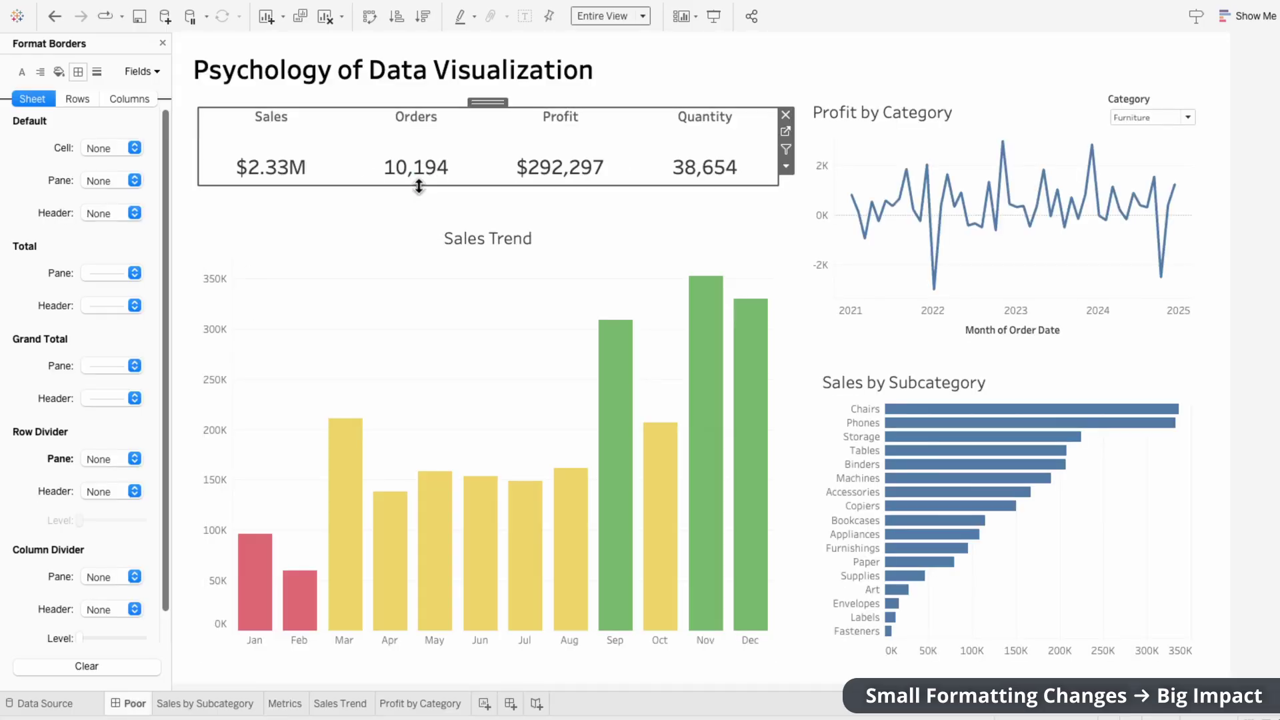
left_click(947, 113)
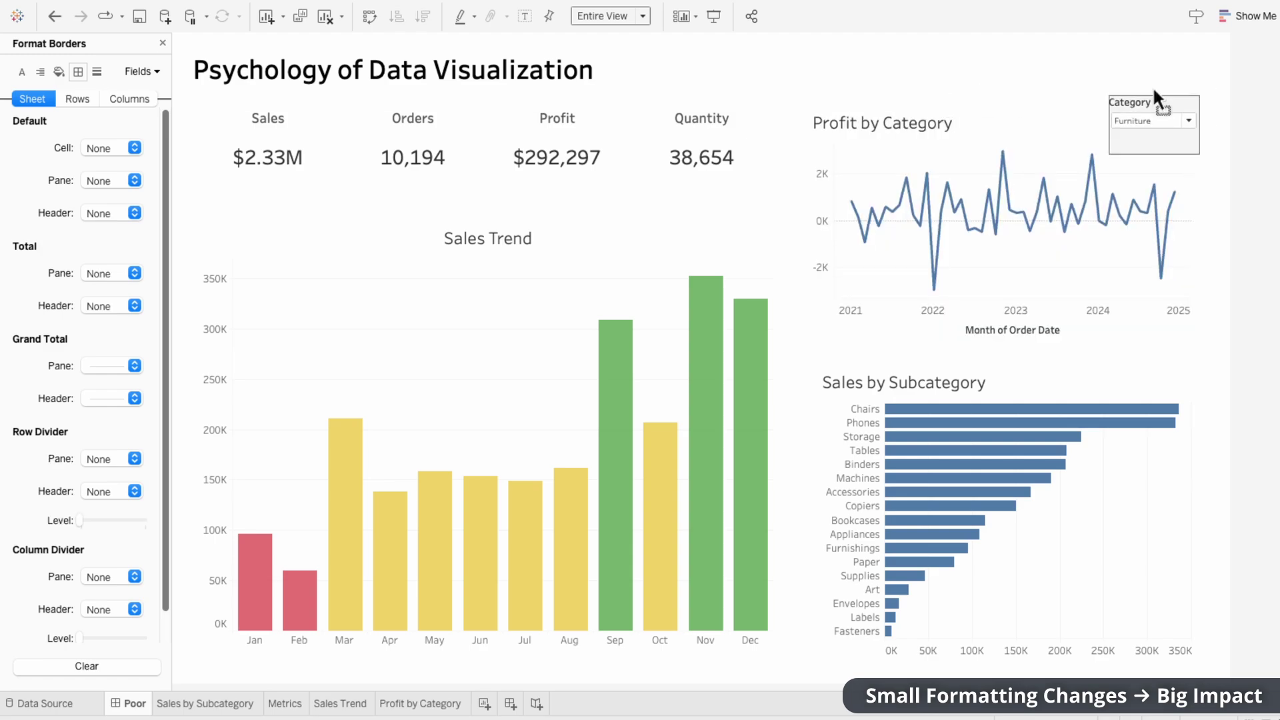
left_click(1239, 180)
left_click(395, 67)
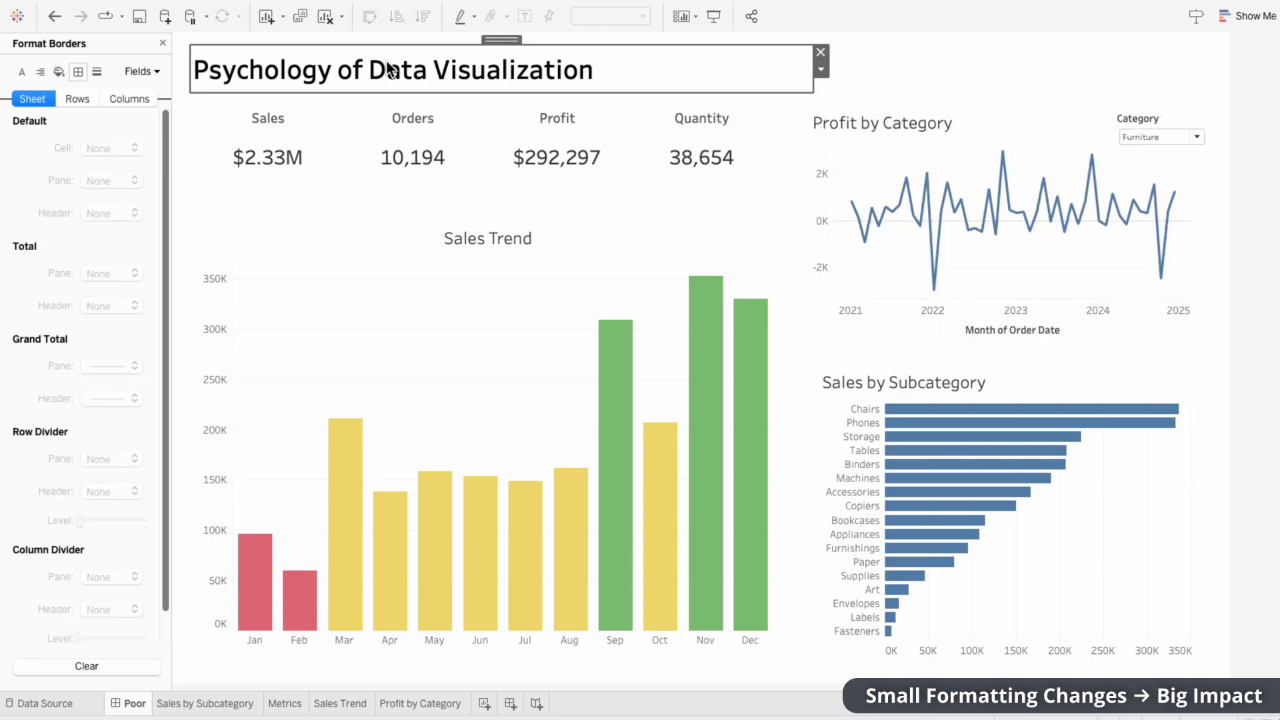
left_click(161, 42)
Give the title a light-grey background and stretch it across the full top width.
left_click(115, 43)
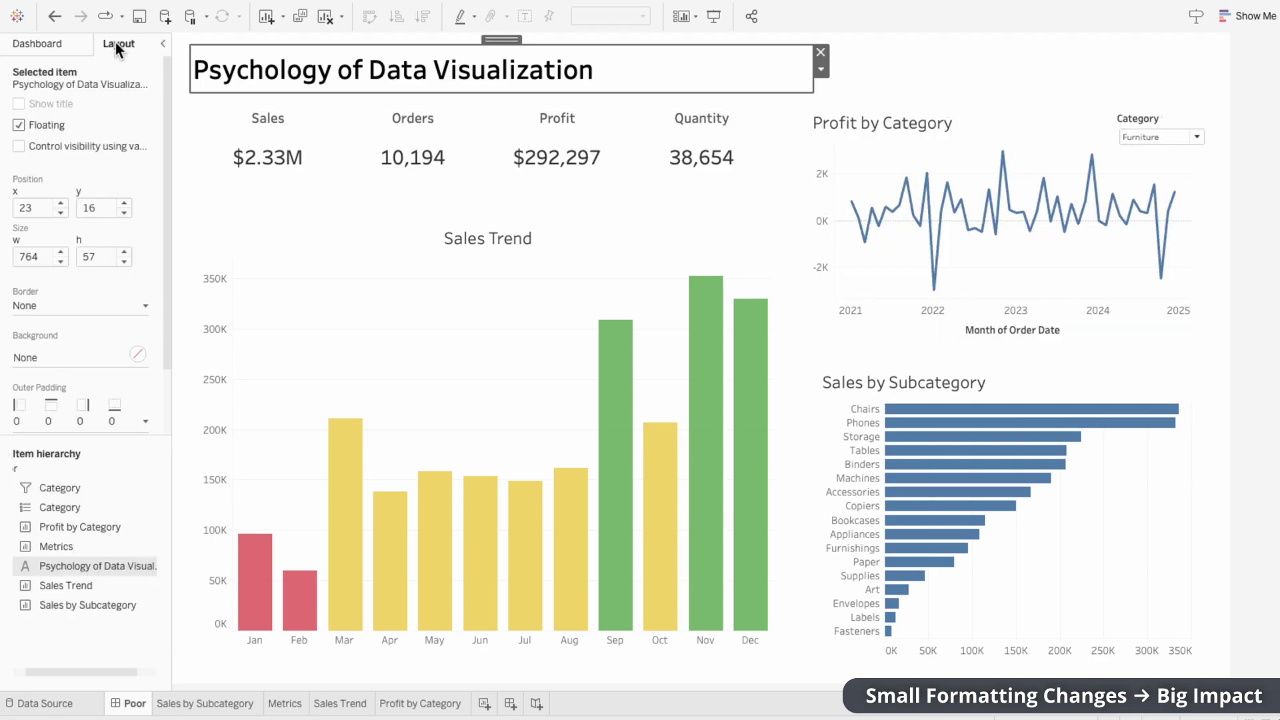
left_click(56, 360)
left_click(42, 426)
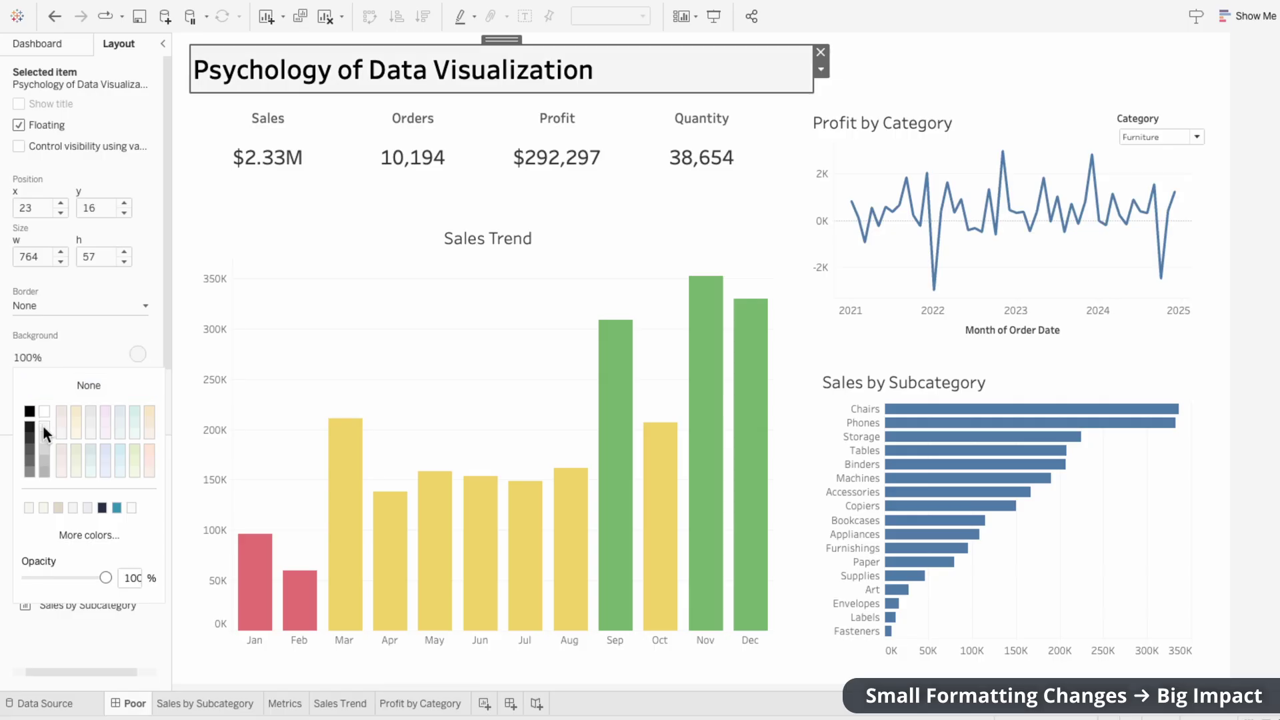
left_click_drag(191, 58, 172, 61)
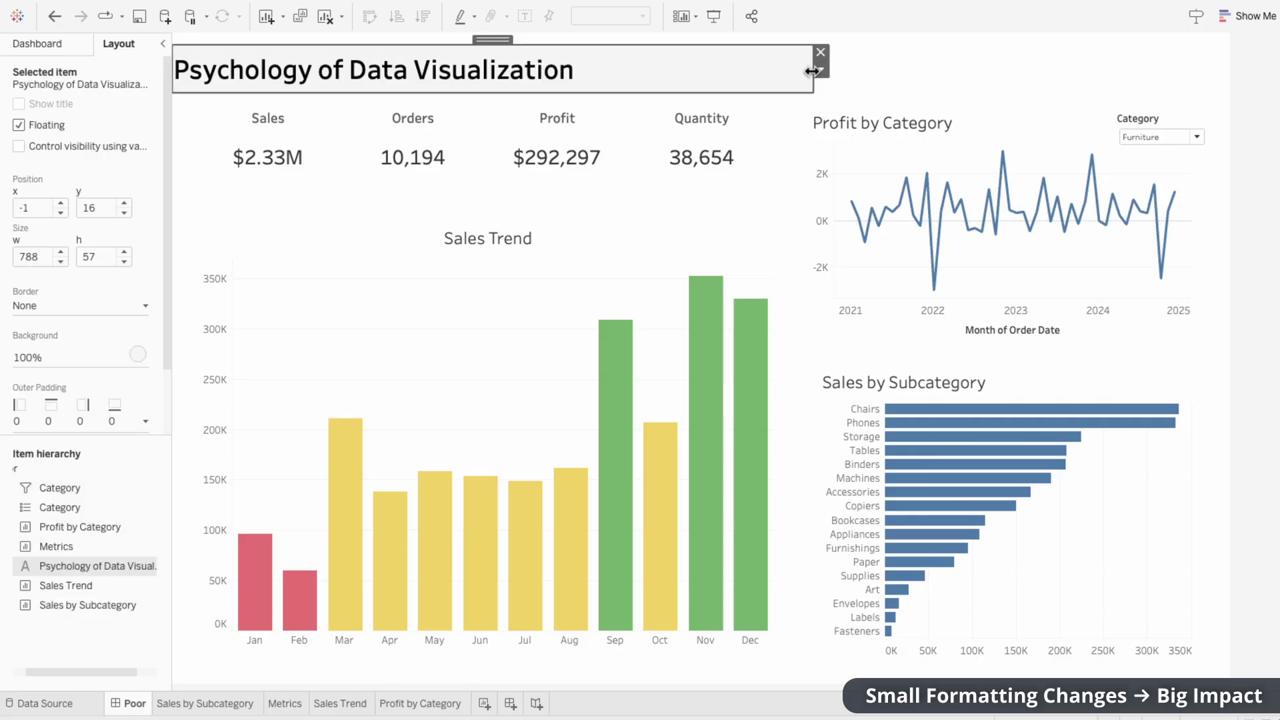
left_click_drag(810, 71, 1231, 74)
left_click_drag(1171, 38, 1171, 31)
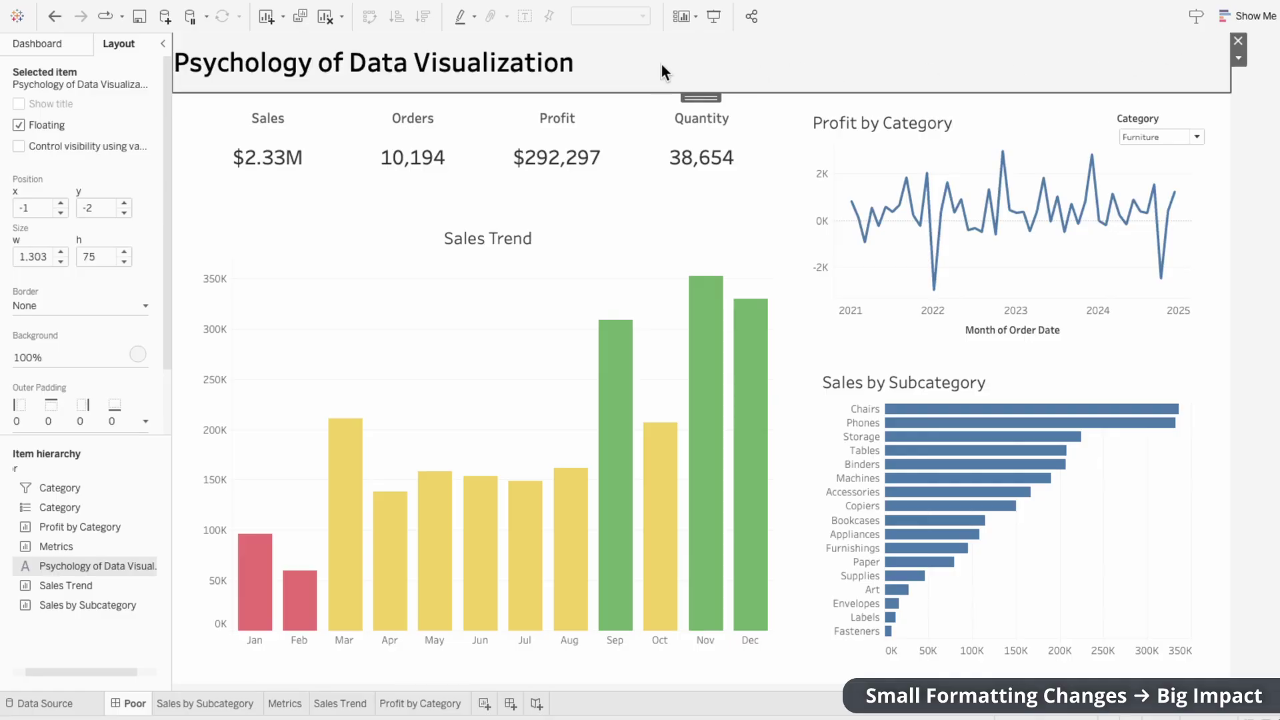
Indent the title text with leading spaces in Edit Text.
right_click(214, 57)
left_click(230, 68)
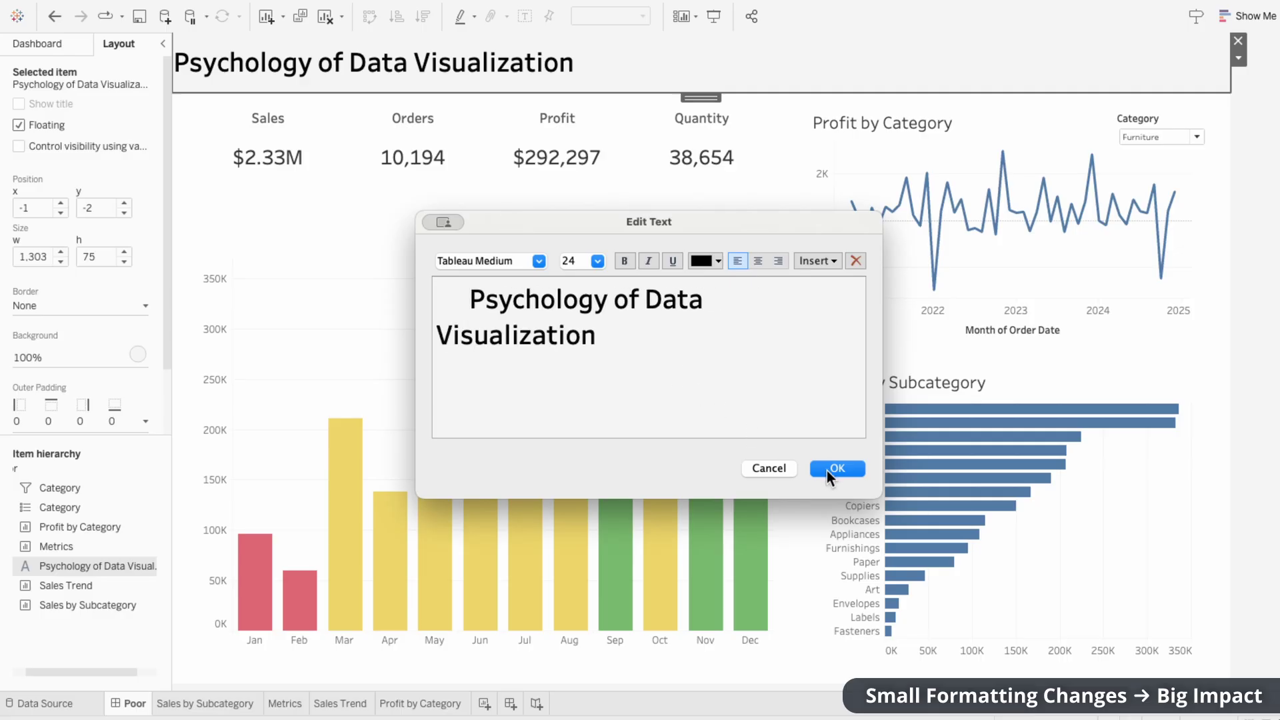
left_click(830, 469)
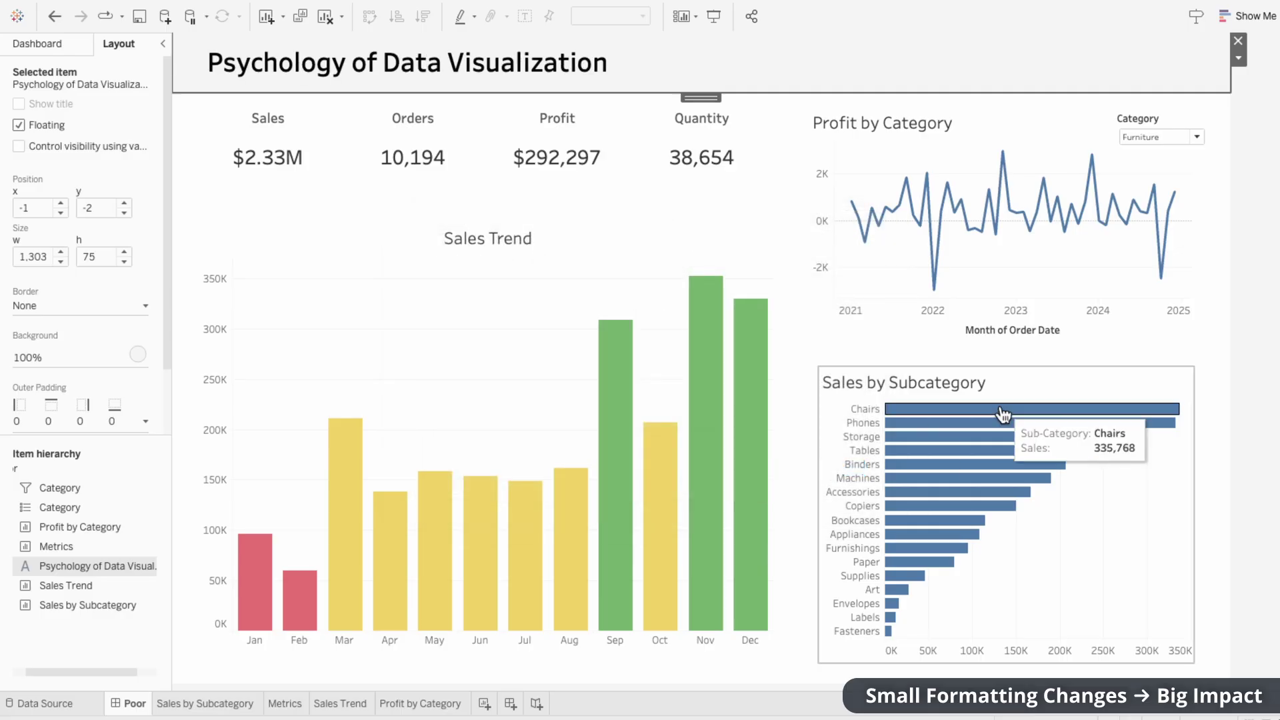
left_click(1232, 387)
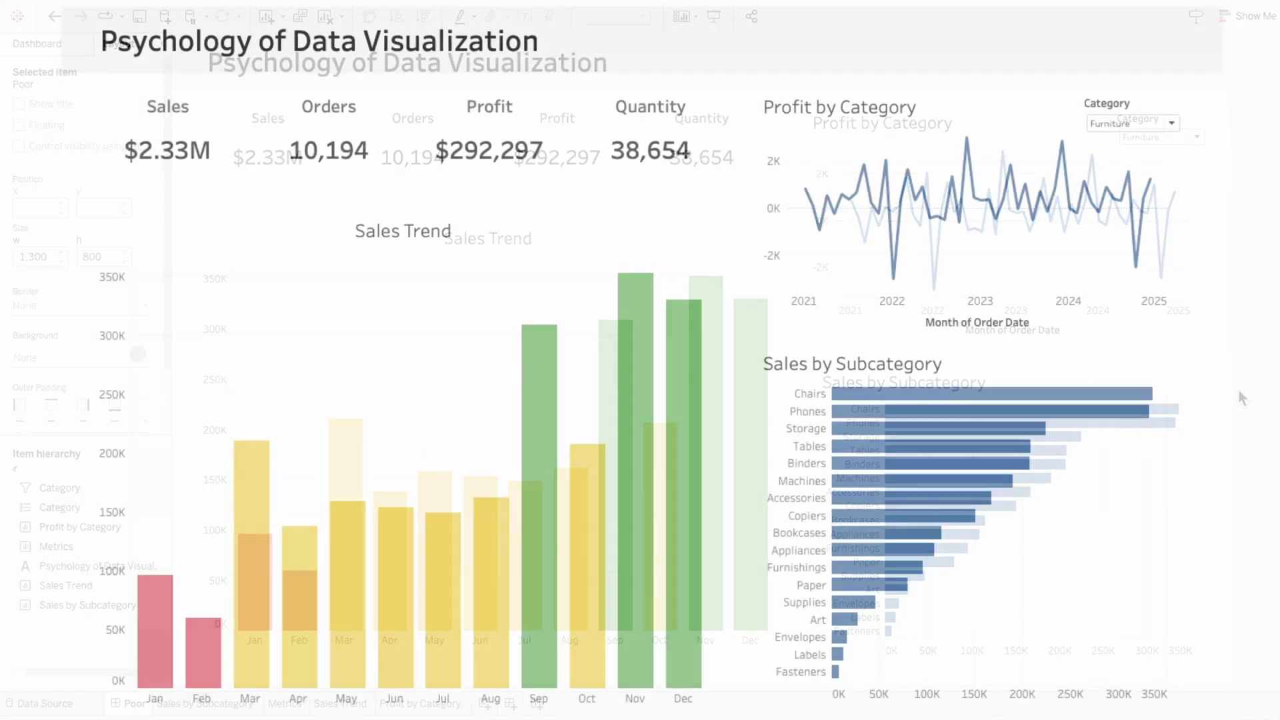